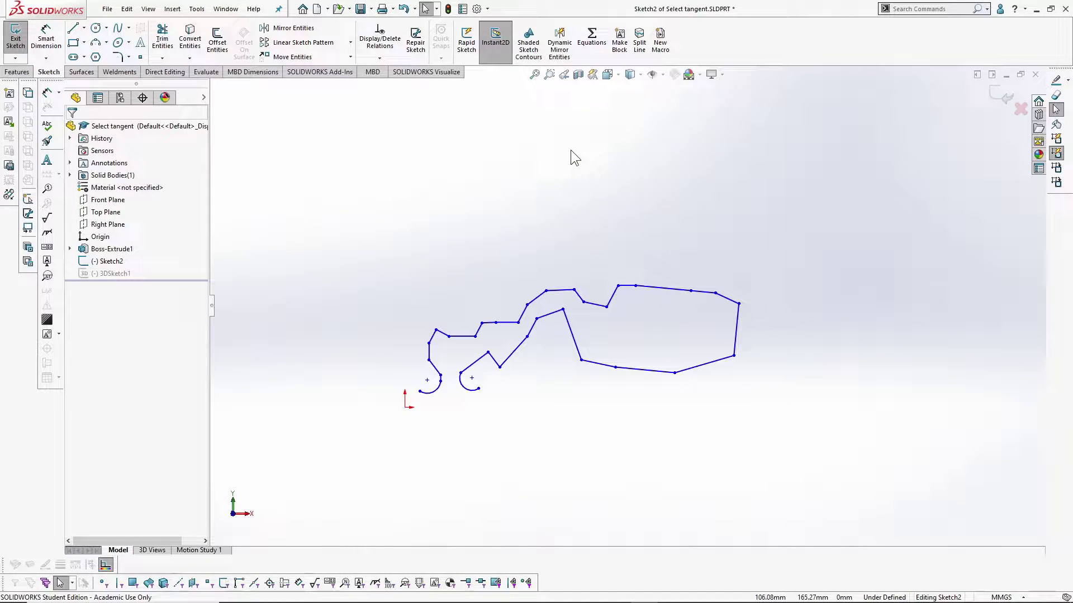
Box-select the narrow left section of the sketch with an enclosing window, and its wide right section with a crossing window.
mouse_move(665, 173)
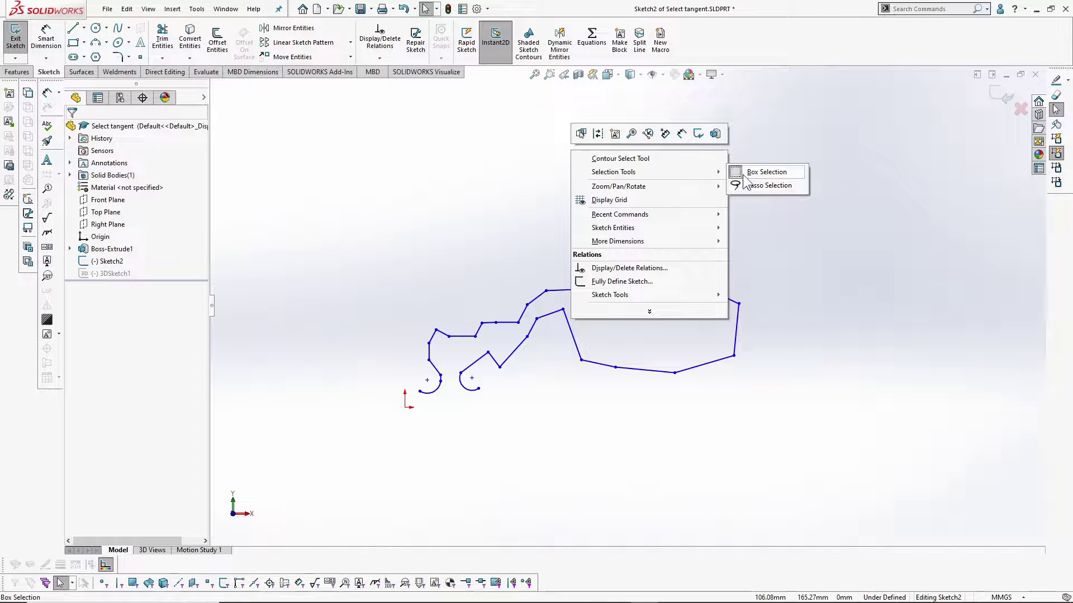
left_click(754, 187)
left_click_drag(337, 149, 441, 256)
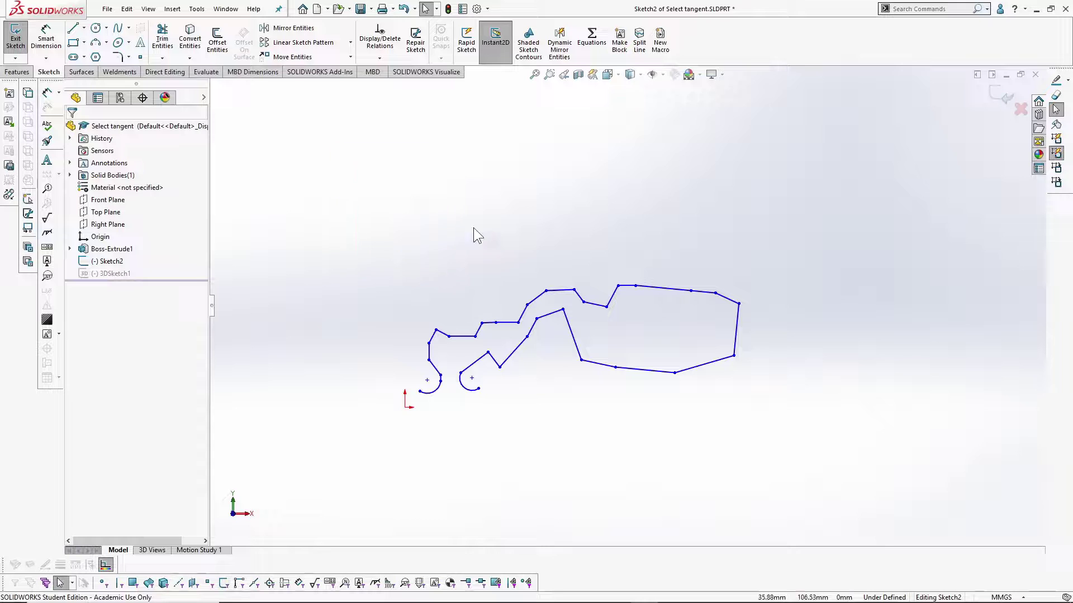
left_click_drag(538, 149, 393, 274)
mouse_move(437, 235)
left_mouse_down()
mouse_move(479, 296)
mouse_move(606, 396)
left_mouse_up()
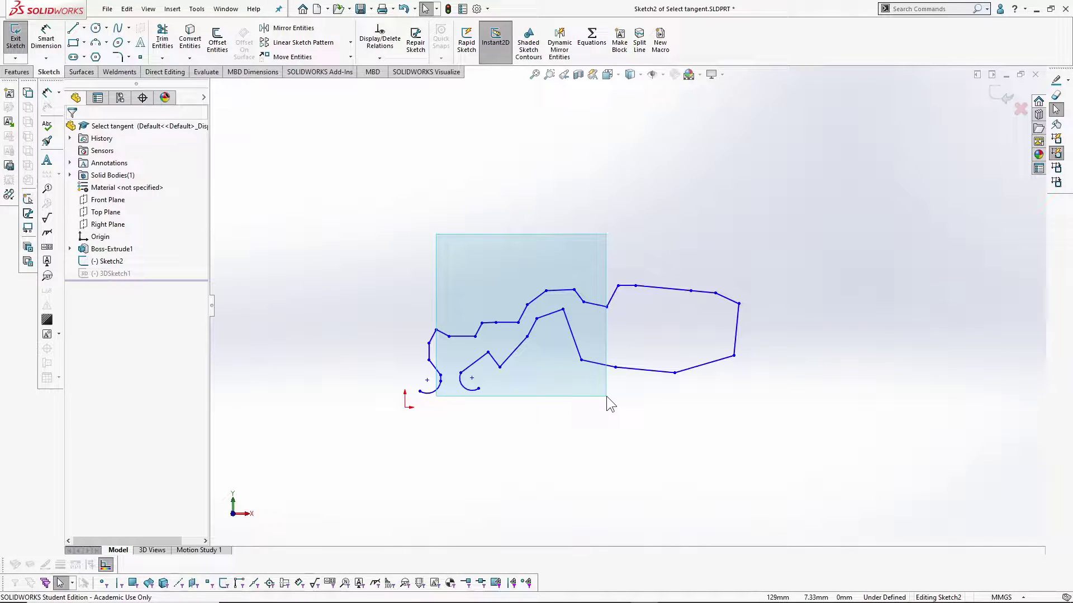
left_click_drag(606, 397, 605, 395)
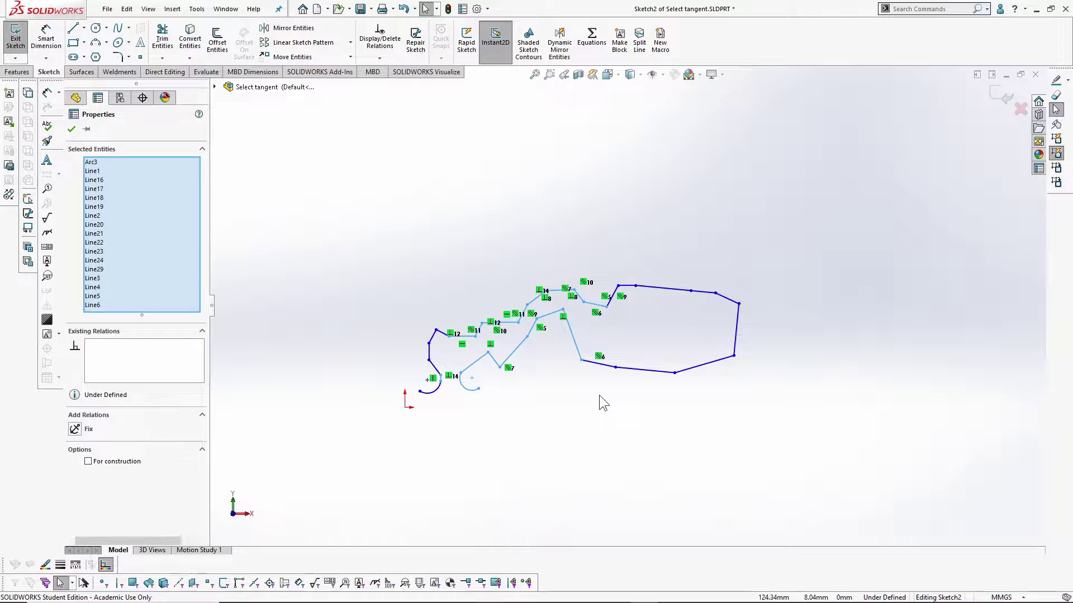
left_click(599, 395)
mouse_move(743, 200)
left_mouse_down()
mouse_move(638, 354)
mouse_move(598, 380)
left_mouse_up()
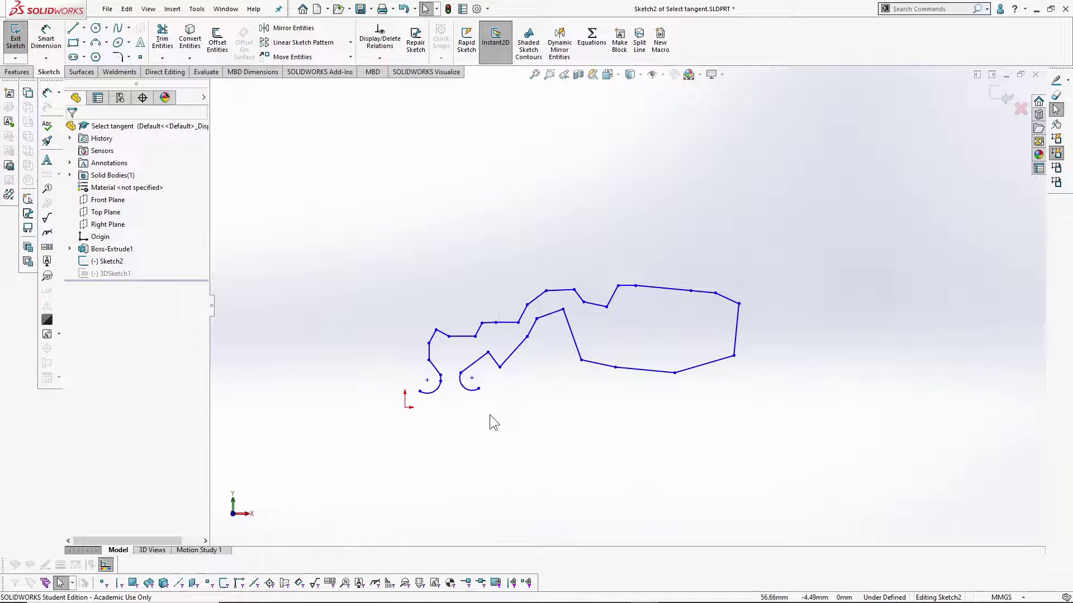
Select the lower right arc and the three lines following it one by one, and clear the selection.
left_click(468, 390)
left_click(476, 361, "ctrl")
left_click(496, 362, "ctrl")
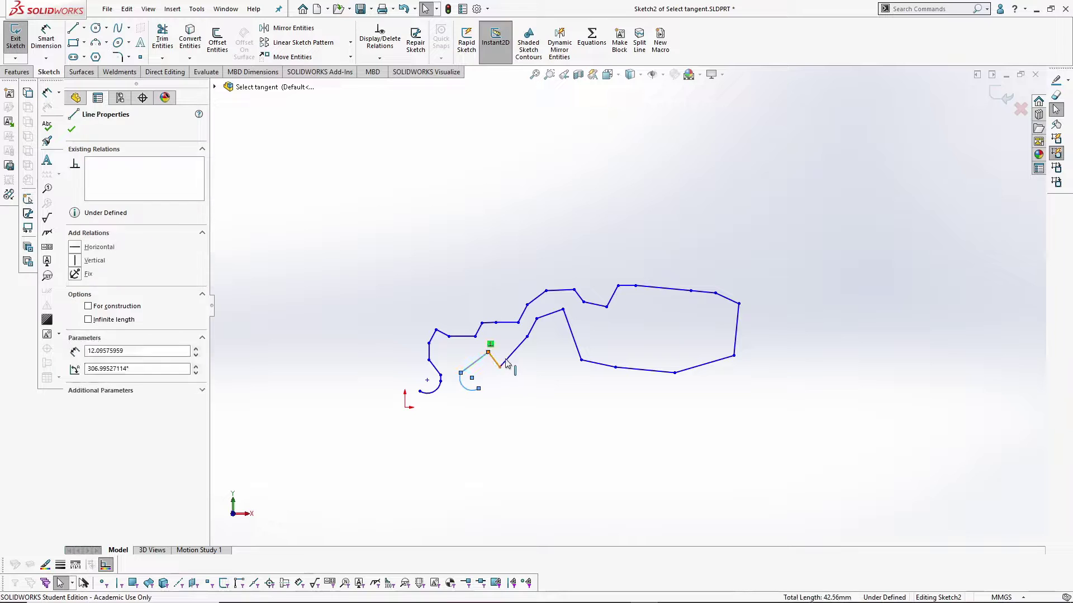
left_click(512, 355, "ctrl")
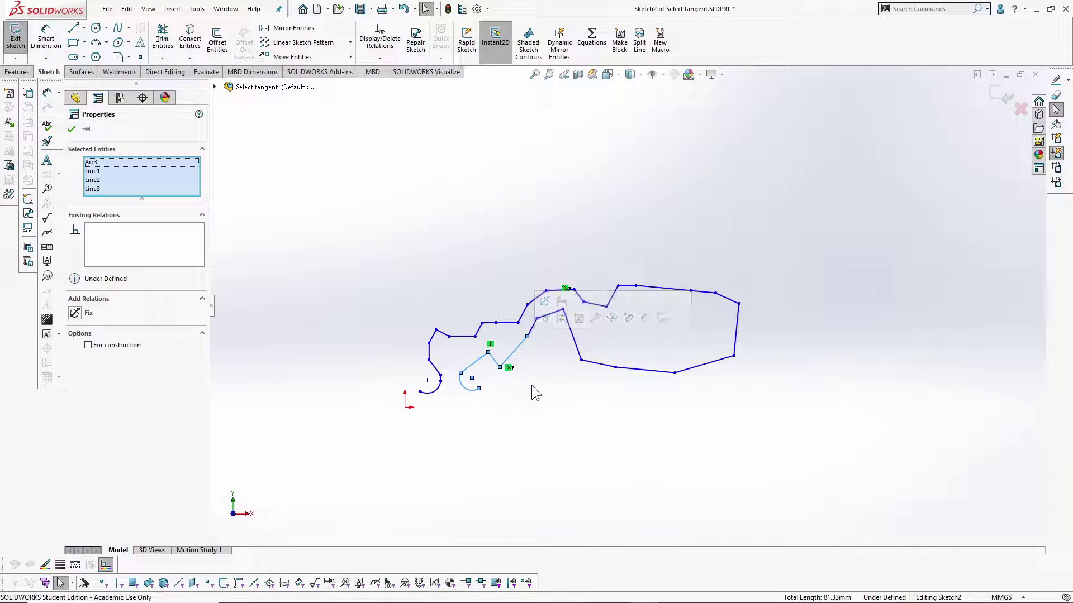
left_click(547, 408)
Box-select the whole sketch, and use Select Chain on the lower right arc to select its connected entities.
left_click_drag(329, 197, 951, 502)
left_click(692, 474)
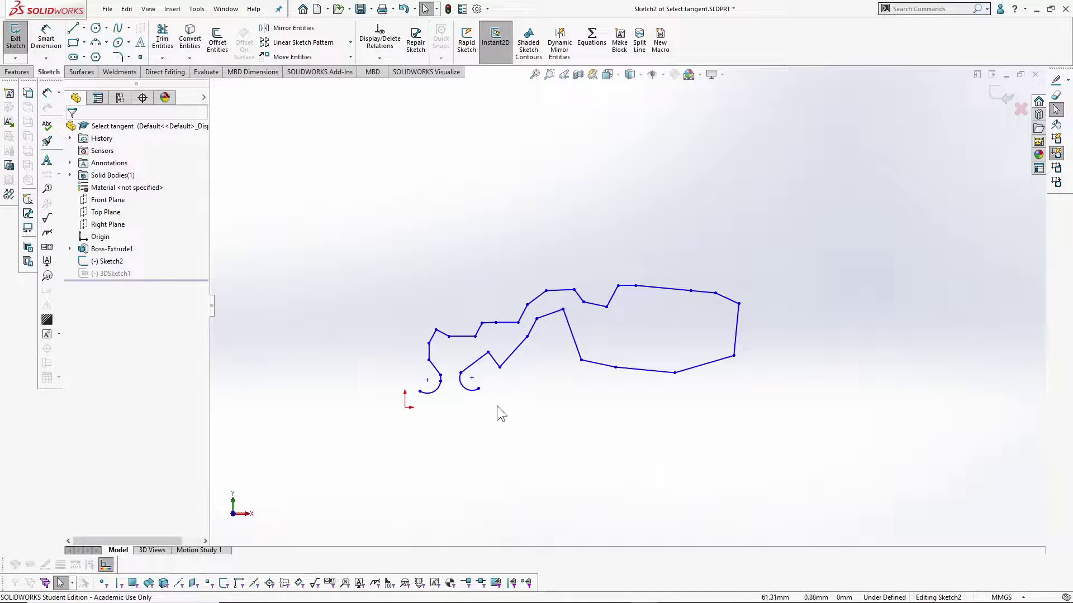
right_click(464, 392)
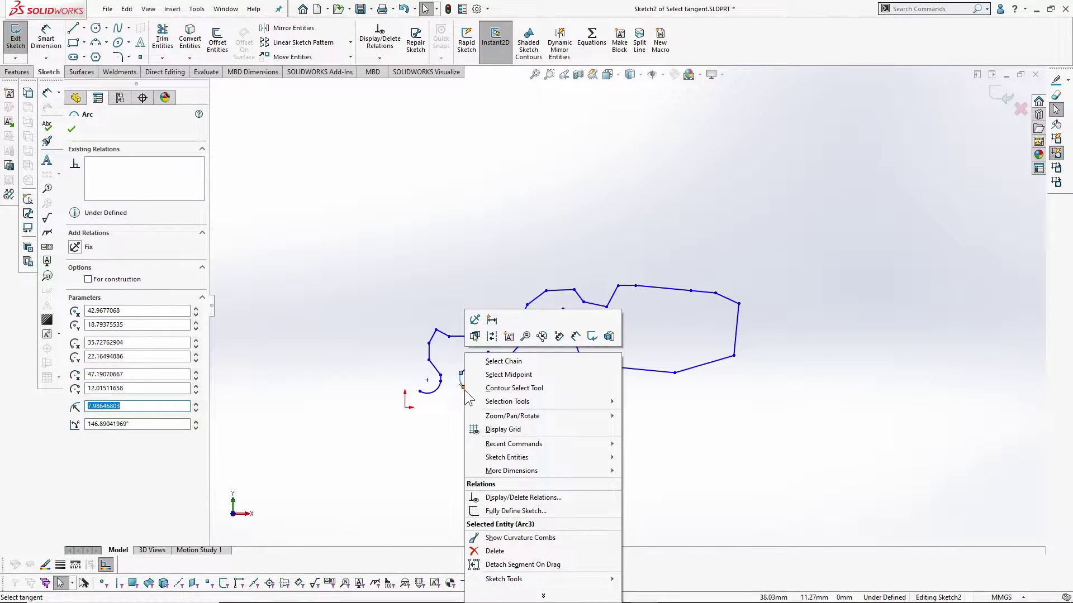
left_click(502, 361)
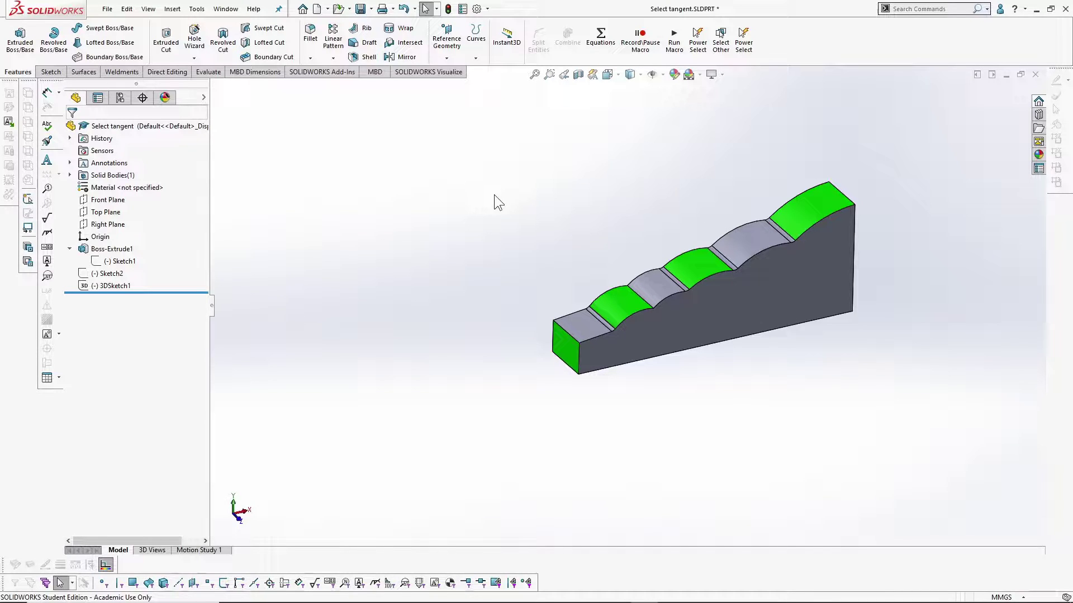
Restrict selection to edges with the selection filter and pick the upper edge of the green end face.
key("F5")
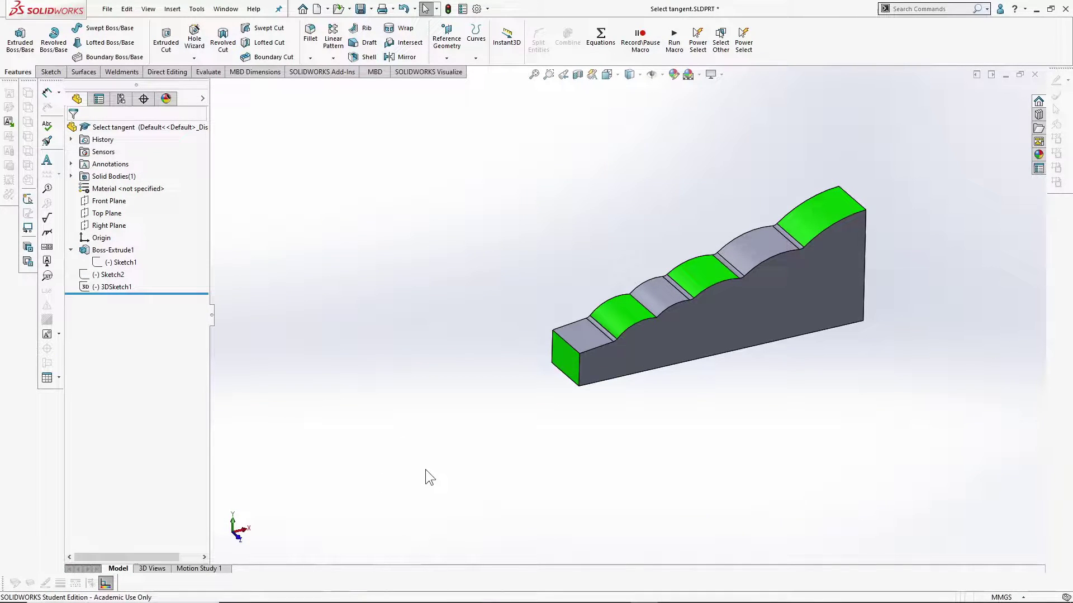
key("F5")
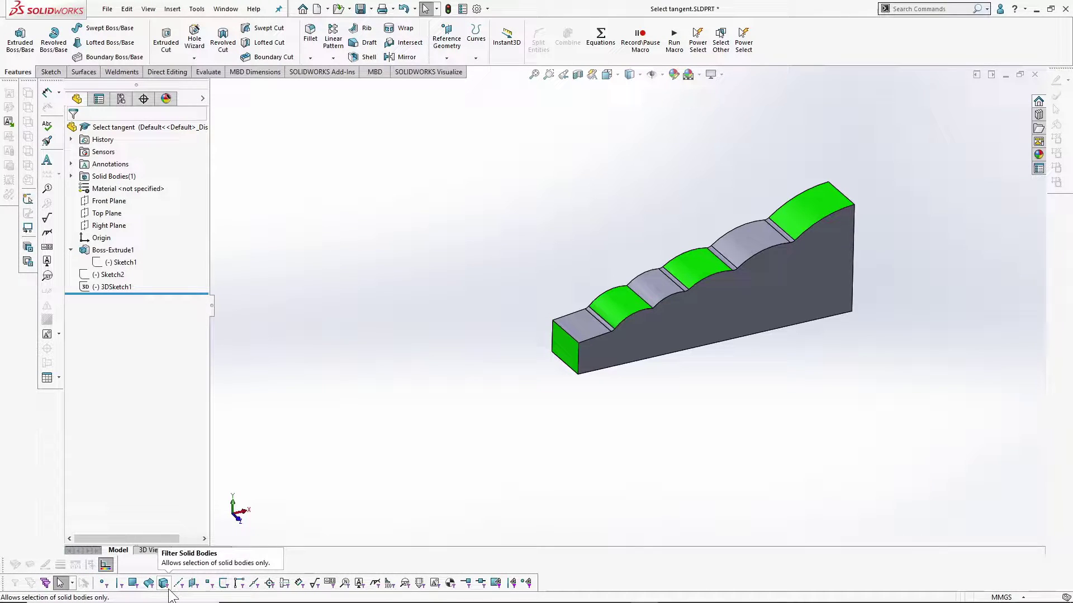
left_click(118, 586)
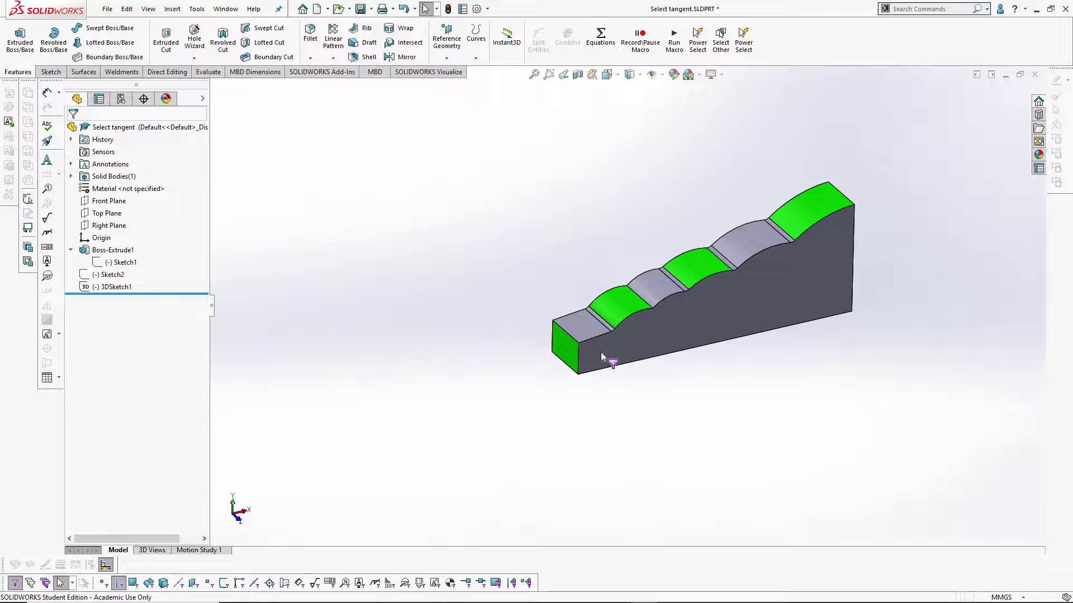
left_click(577, 342)
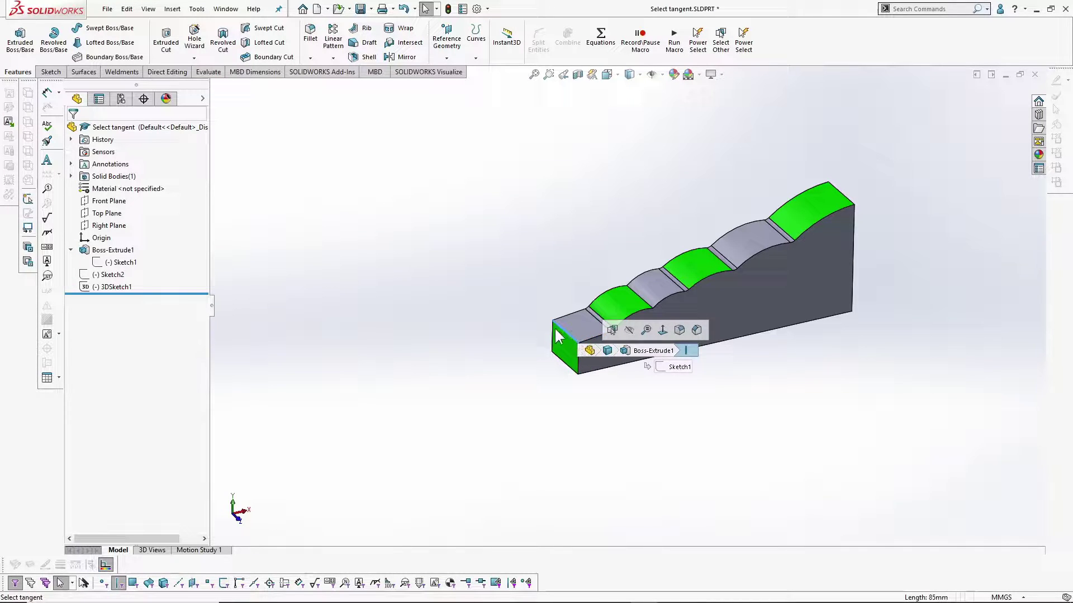
left_click(566, 336)
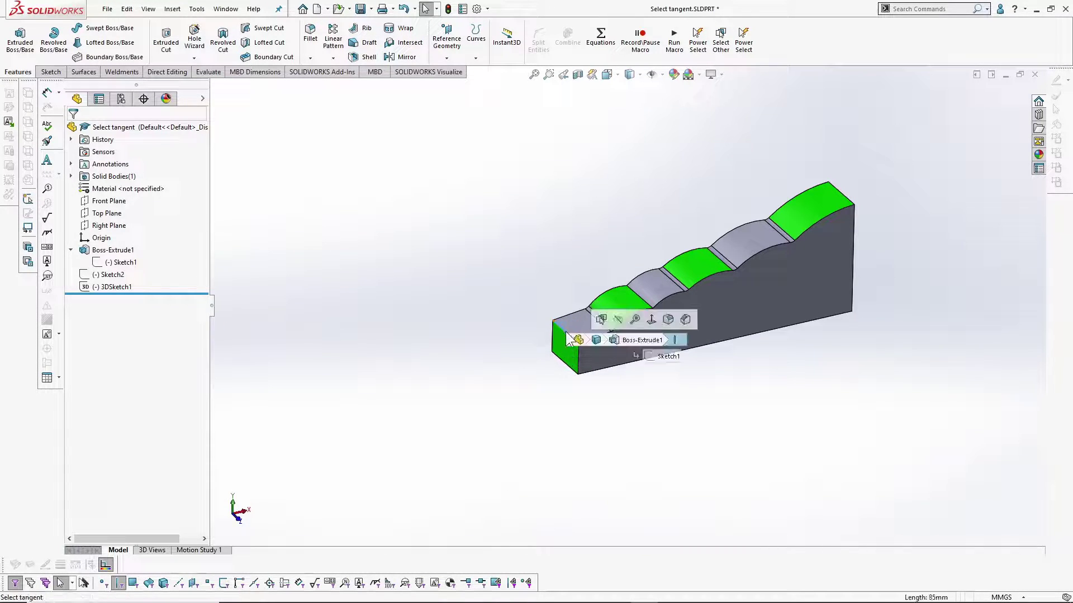
left_click(626, 266)
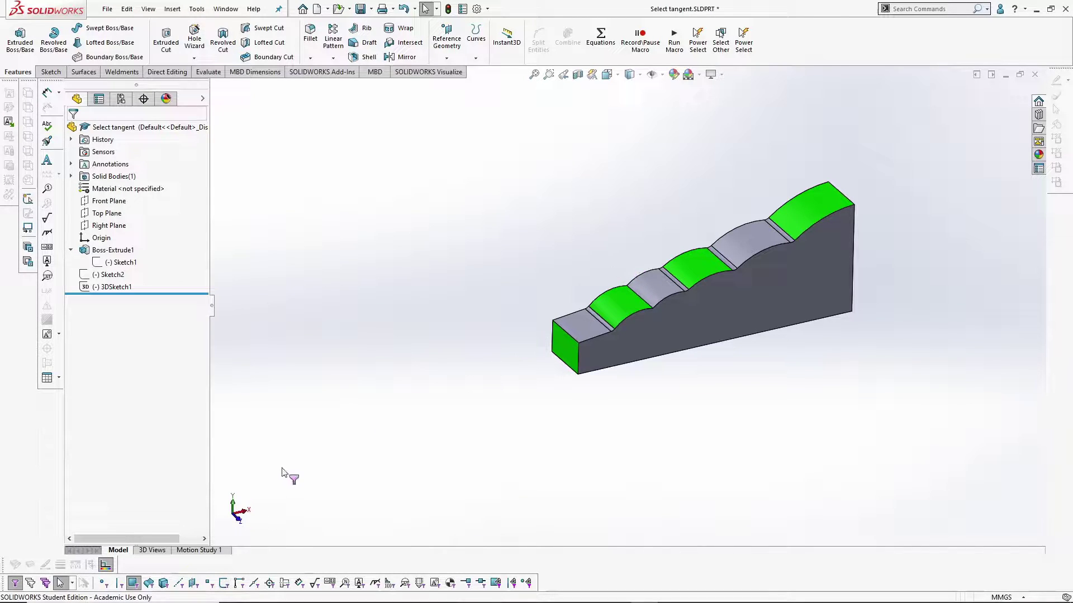
Switch the selection filter to faces and box-select the faces at the low end of the solid.
left_click(132, 584)
left_click_drag(509, 248, 660, 415)
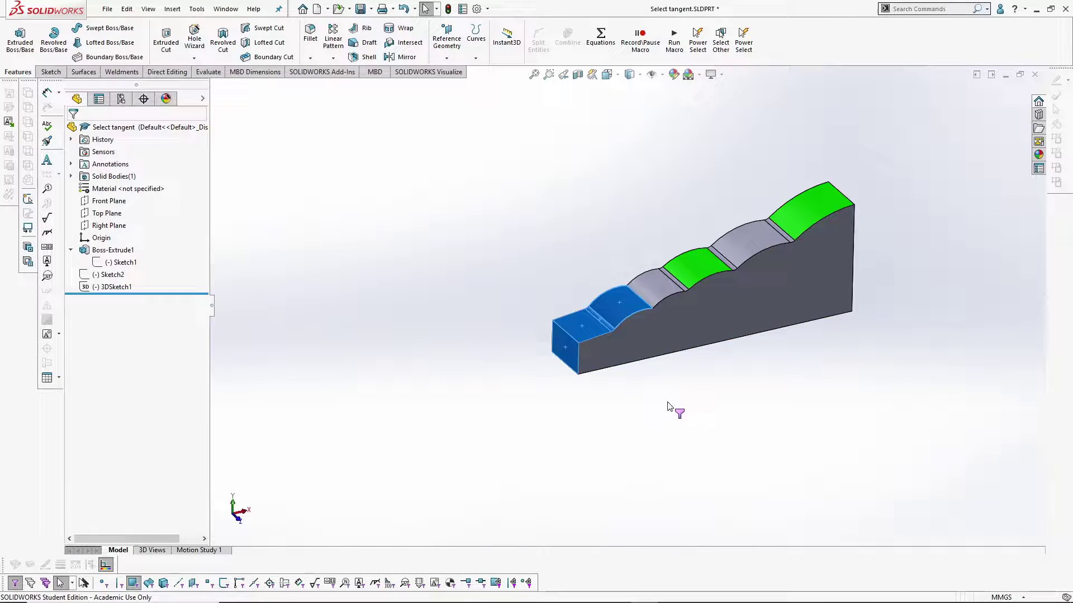
left_click(674, 411)
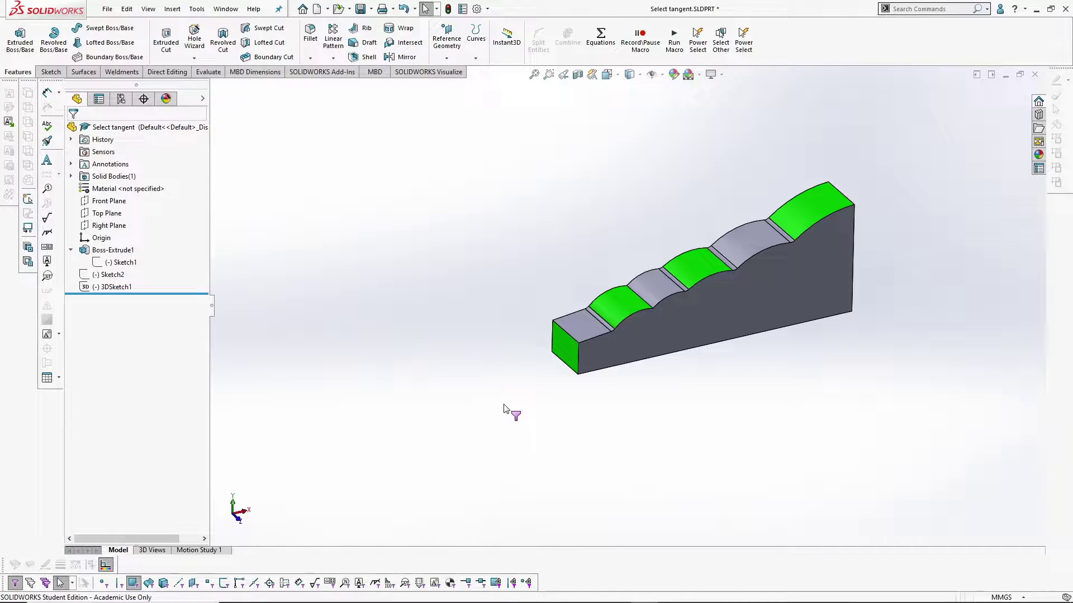
Select the flat top face and the two lower green curved faces together, and invert the selection.
left_click(582, 335)
left_click(691, 345)
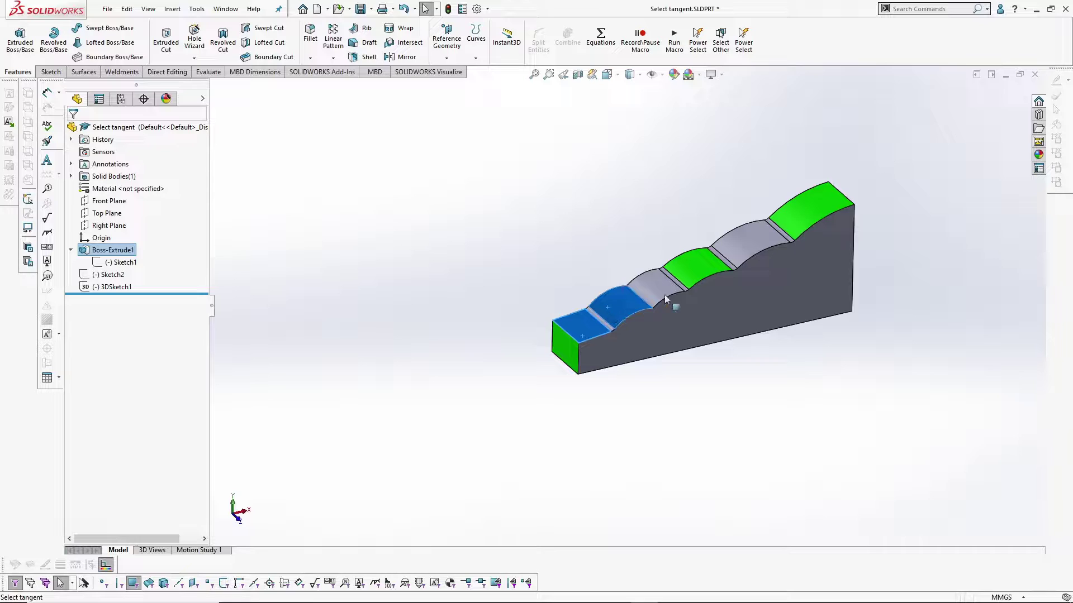
left_click(696, 263, "ctrl")
right_click(696, 264)
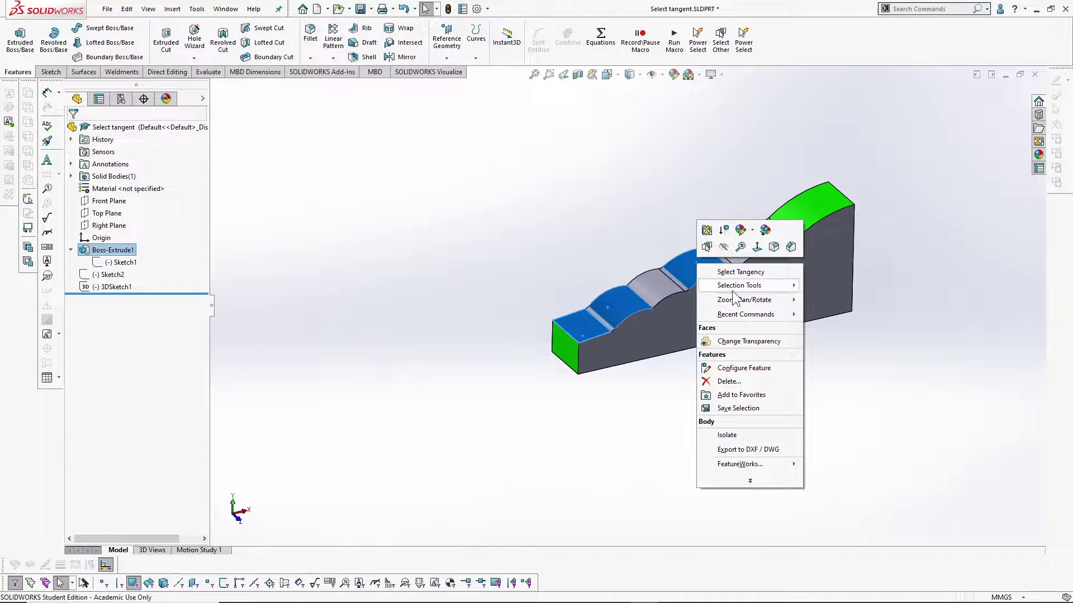
mouse_move(759, 288)
left_click(819, 314)
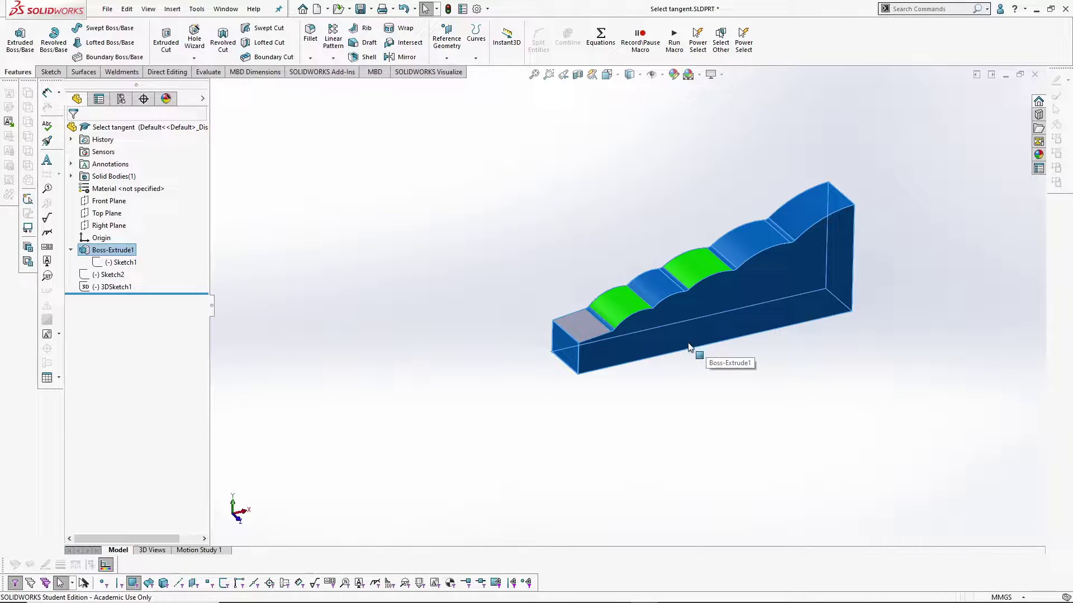
Select the green end face and invert the selection to pick all other faces, and clear the selection.
right_click(567, 358)
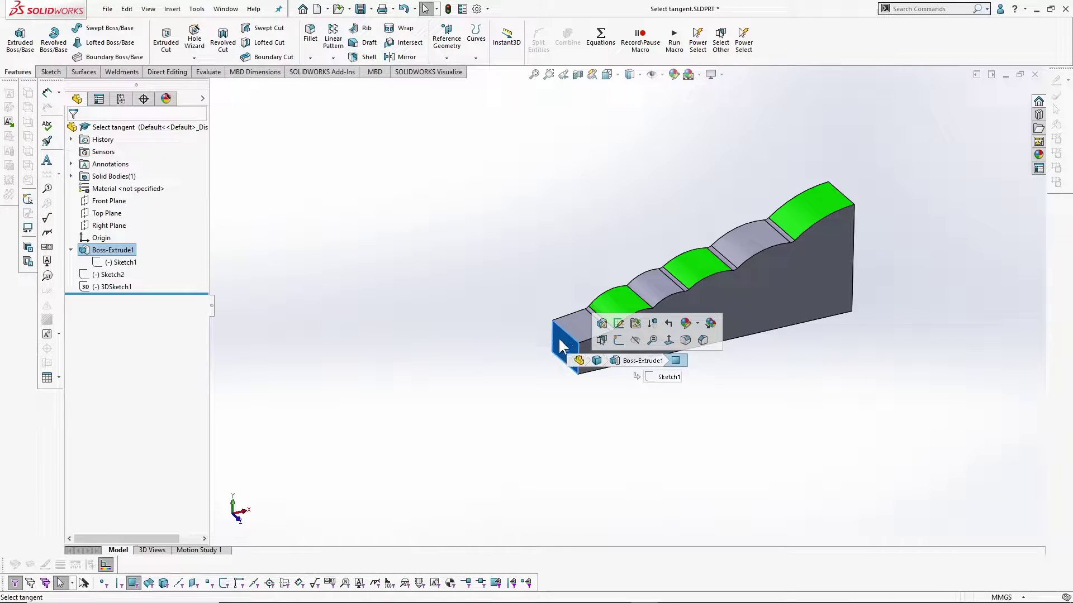
mouse_move(632, 360)
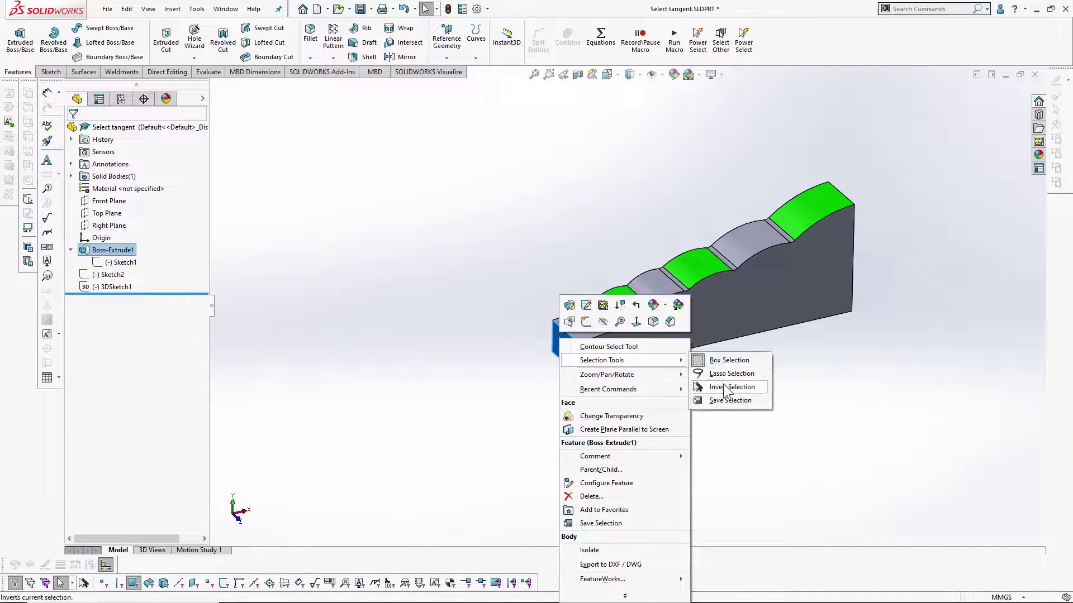
left_click(725, 390)
middle_click_drag(574, 336, 570, 296)
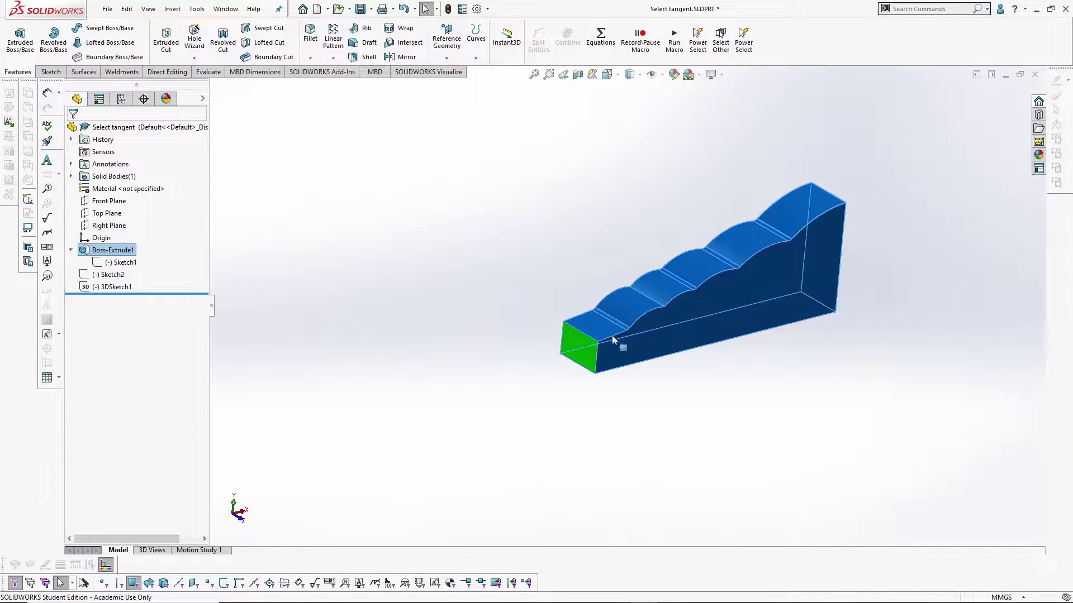
left_click(587, 413)
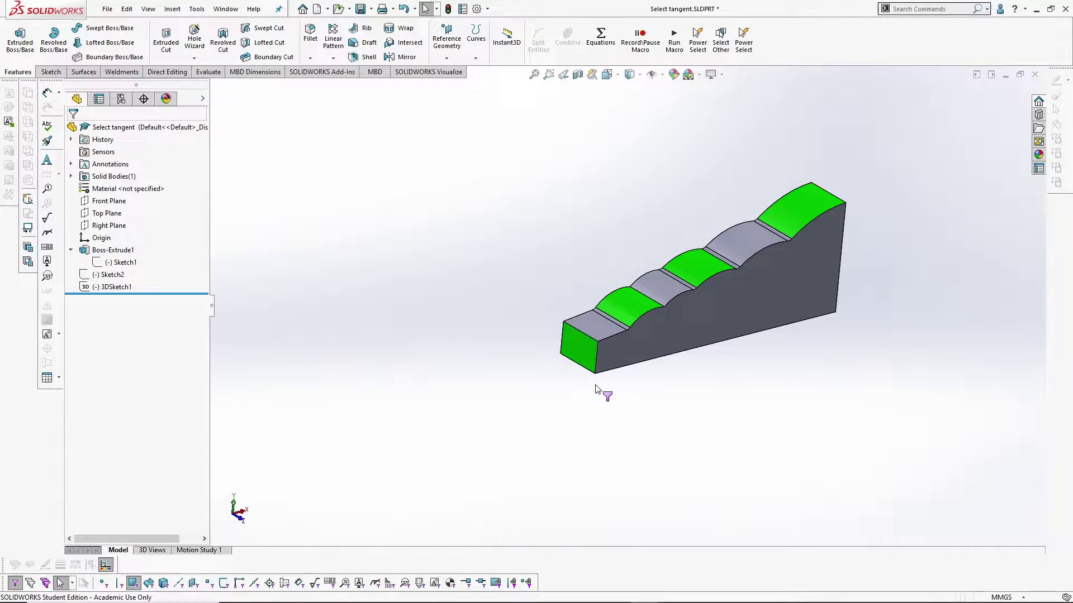
Open Power Select and set its edge search to filter by Edge convexity instead of Edge angle.
middle_click_drag(594, 375, 810, 214)
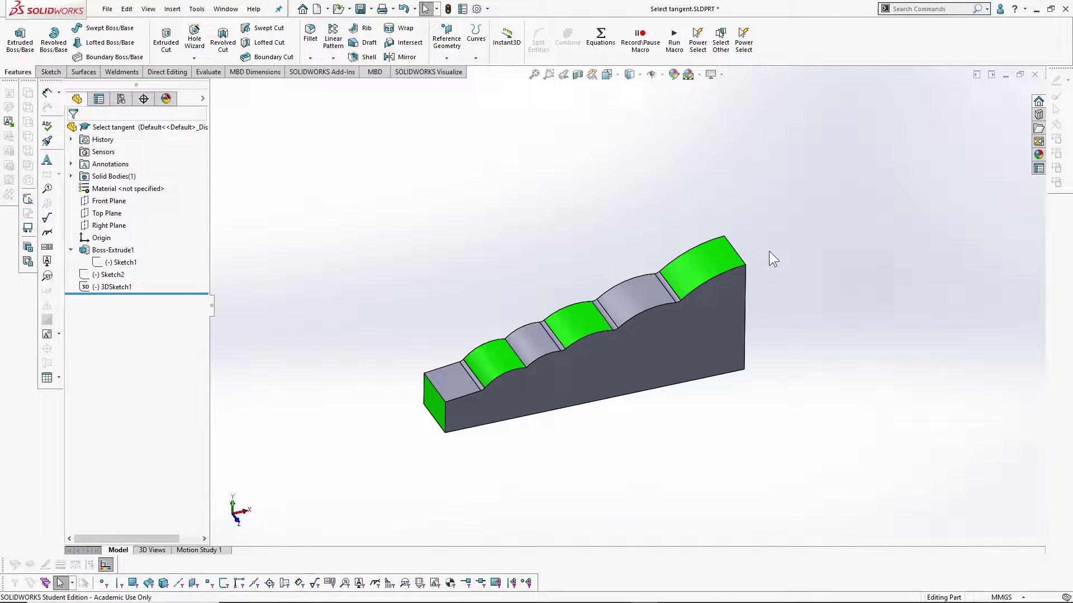
right_click(770, 143)
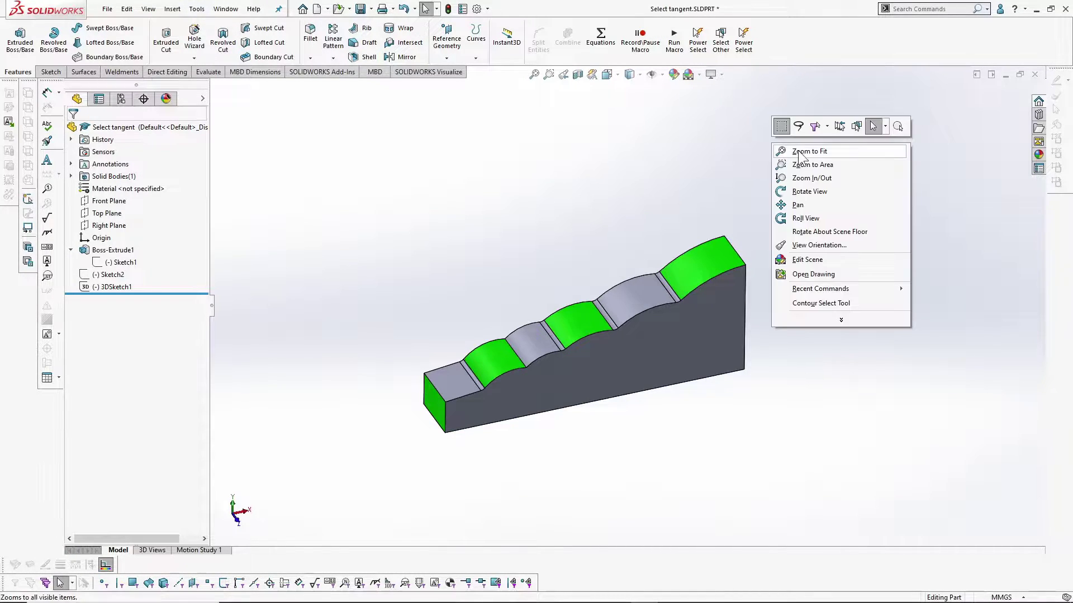
left_click(885, 126)
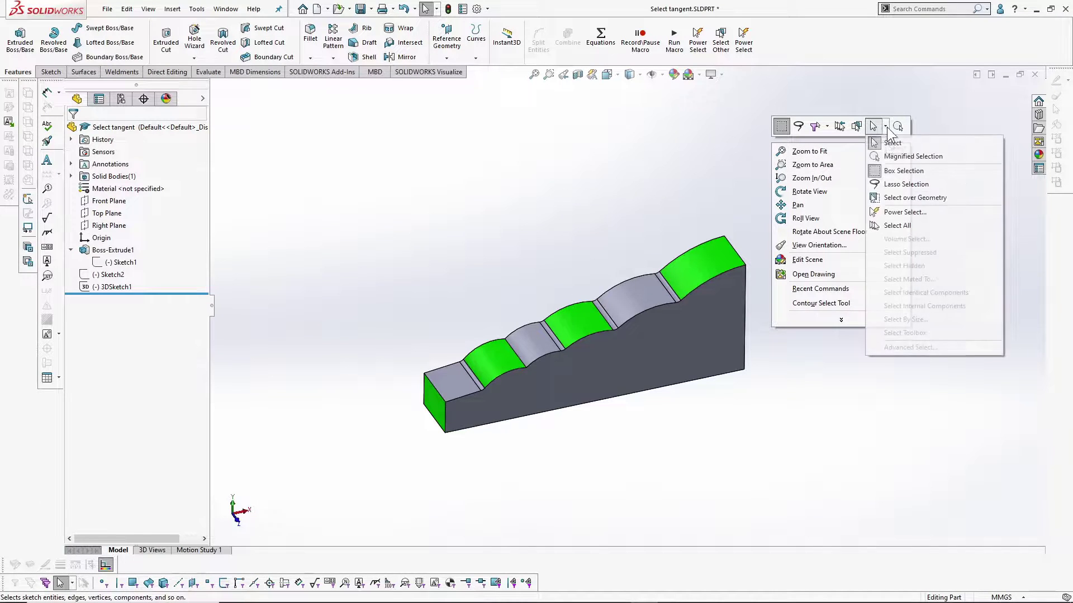
left_click(898, 216)
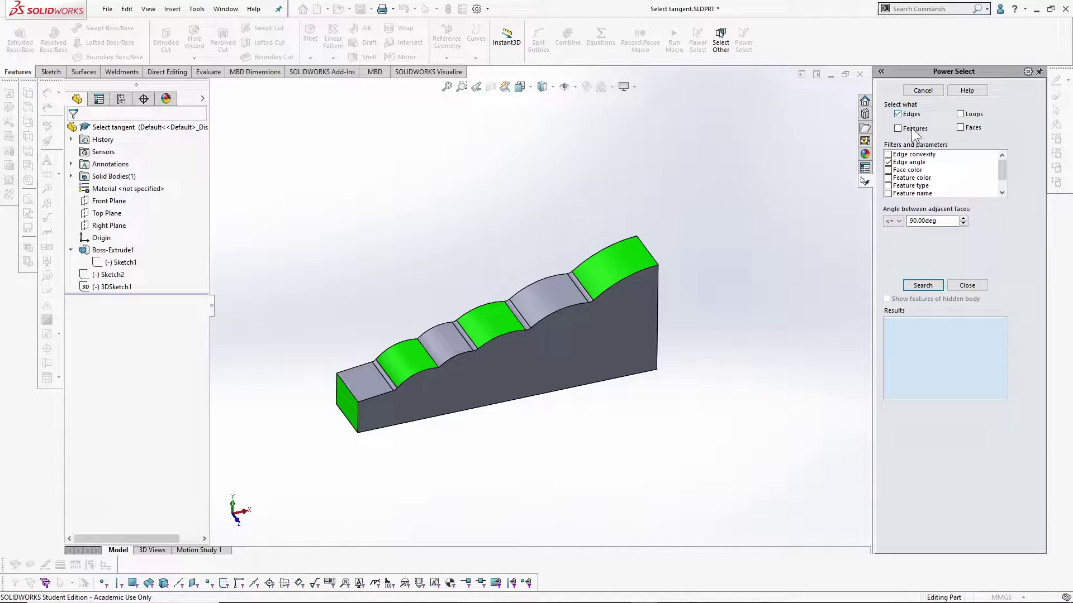
left_click(911, 155)
left_click(887, 155)
left_click(888, 162)
left_click(916, 154)
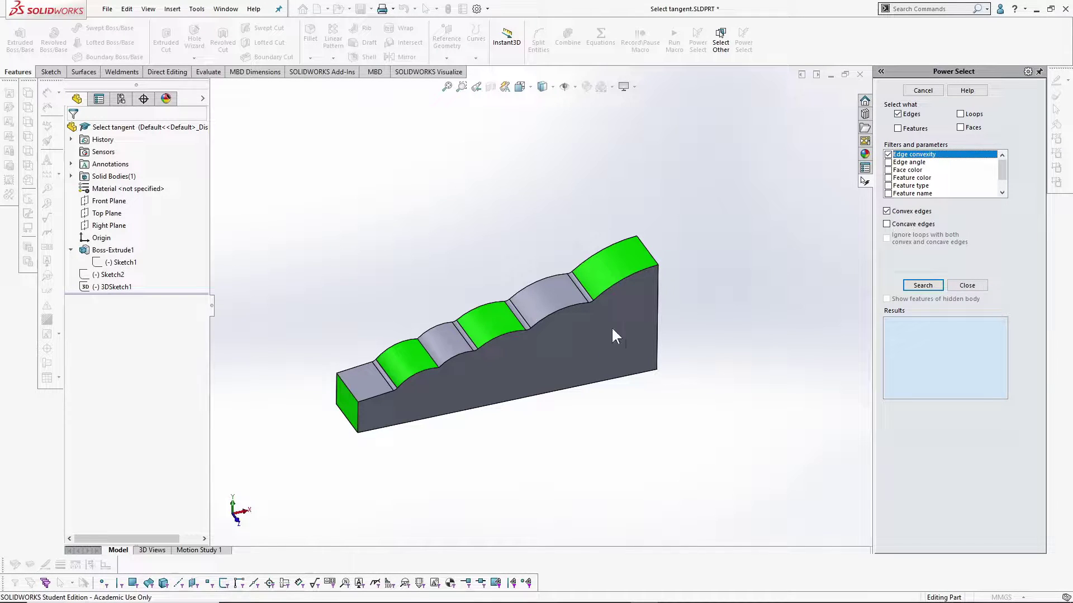
Pick the front vertical edge of the green end face as a convex example, and search the model for convex edges.
scroll(436, 384, "down", 3)
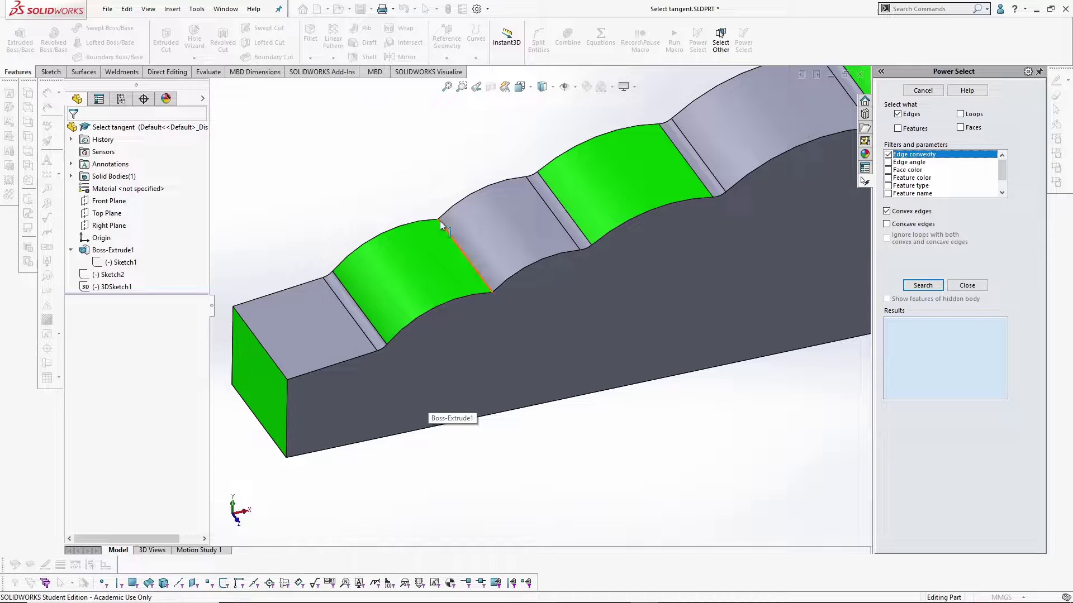
left_click(446, 233)
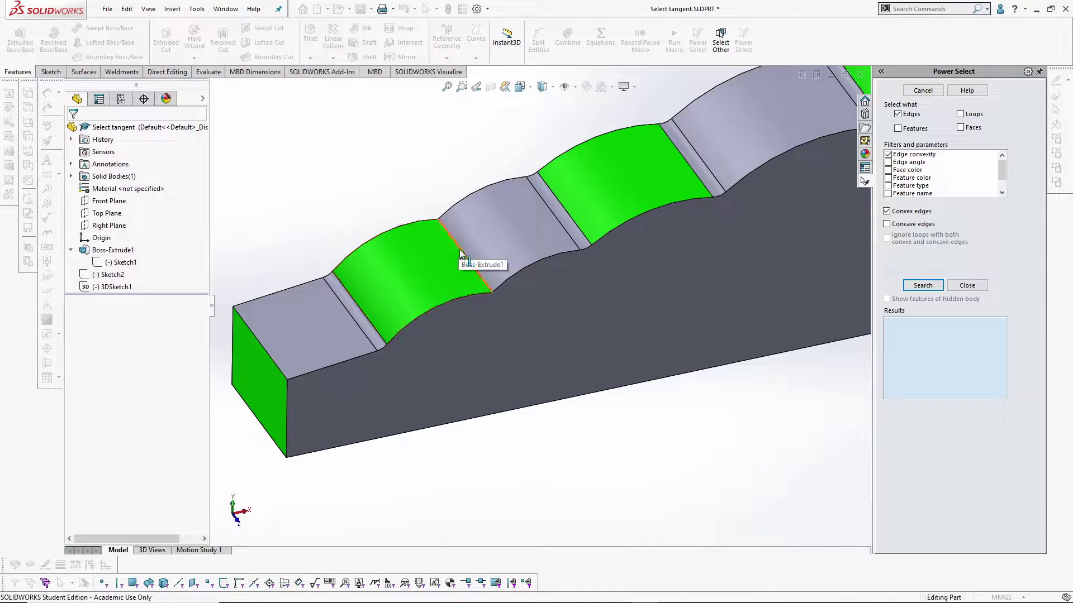
left_click(287, 404)
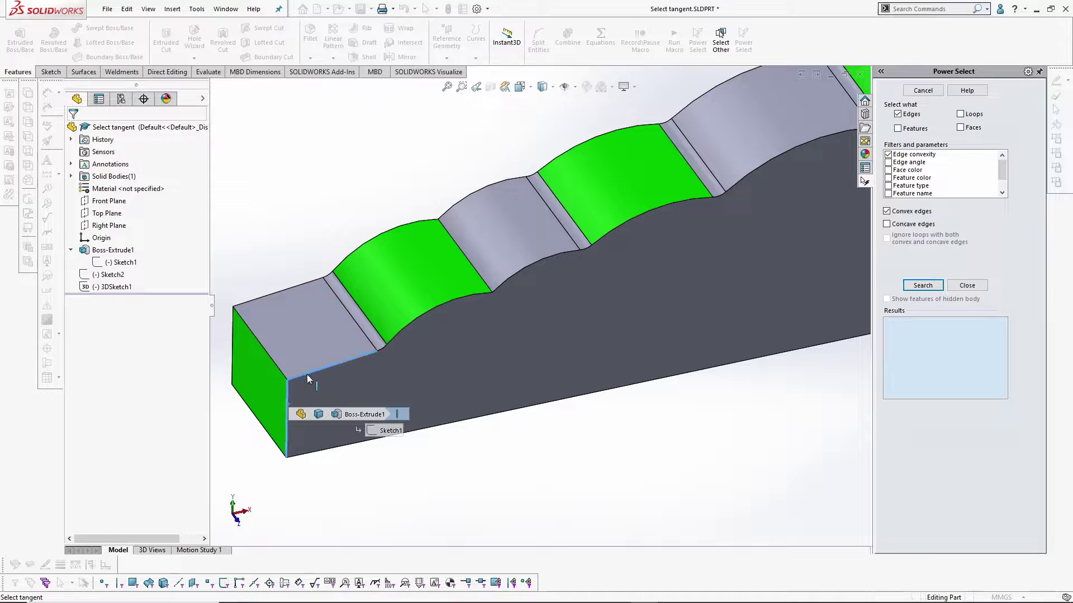
left_click(336, 478)
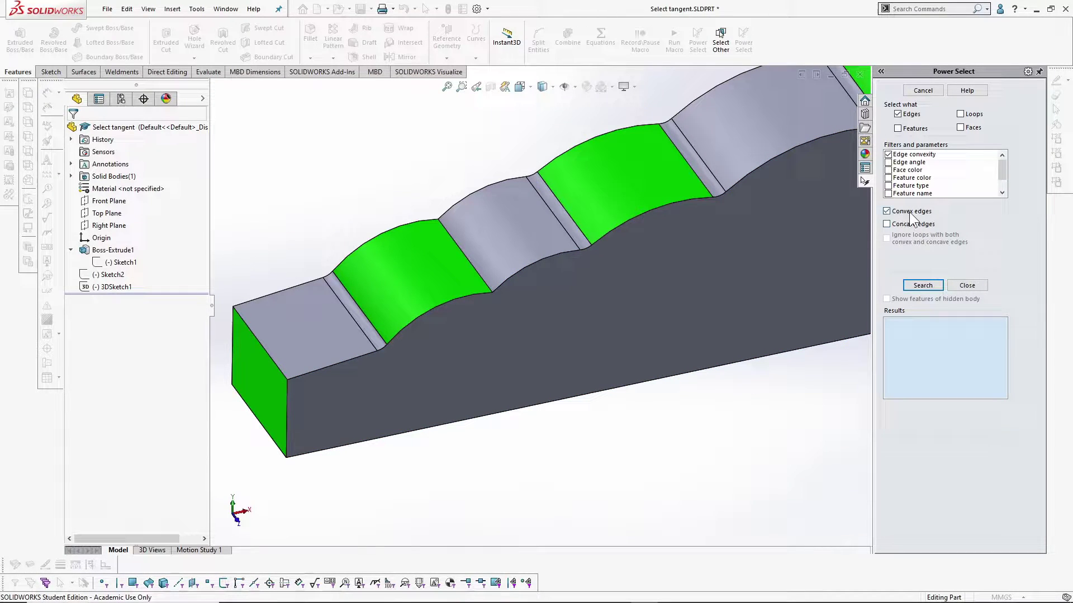
left_click(932, 289)
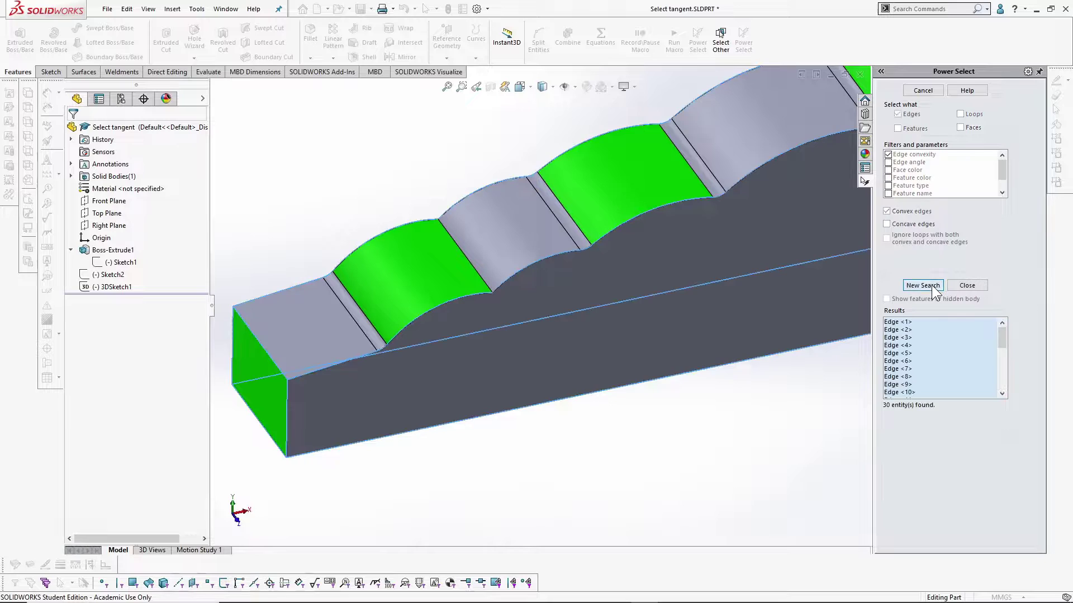
Close Power Select with the found convex edges kept selected, and start the Fillet command on them.
left_click(967, 285)
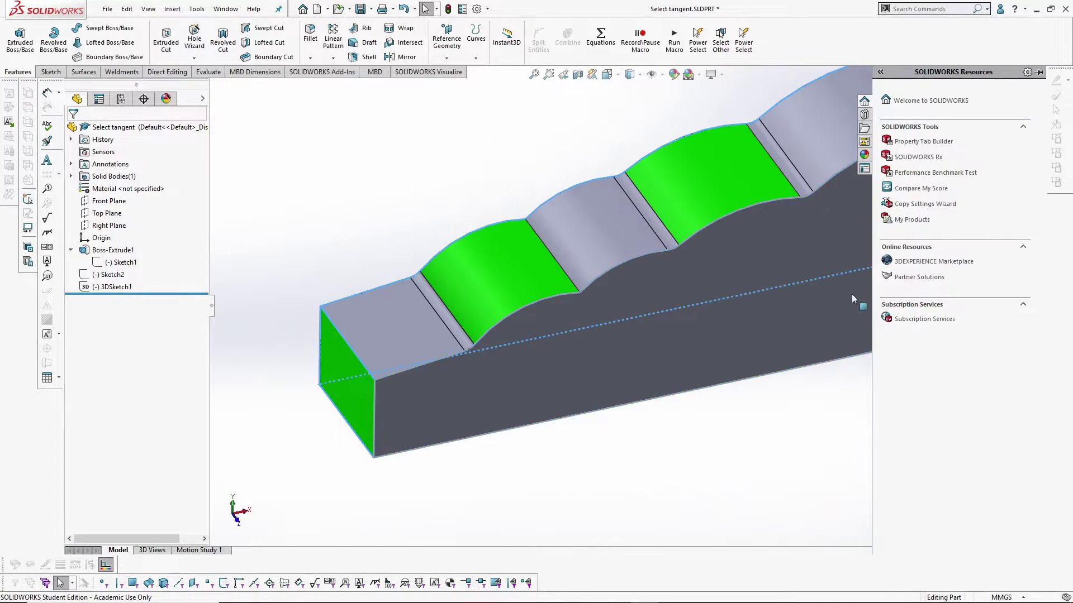
scroll(854, 294, "up", 4)
scroll(781, 214, "up", 3)
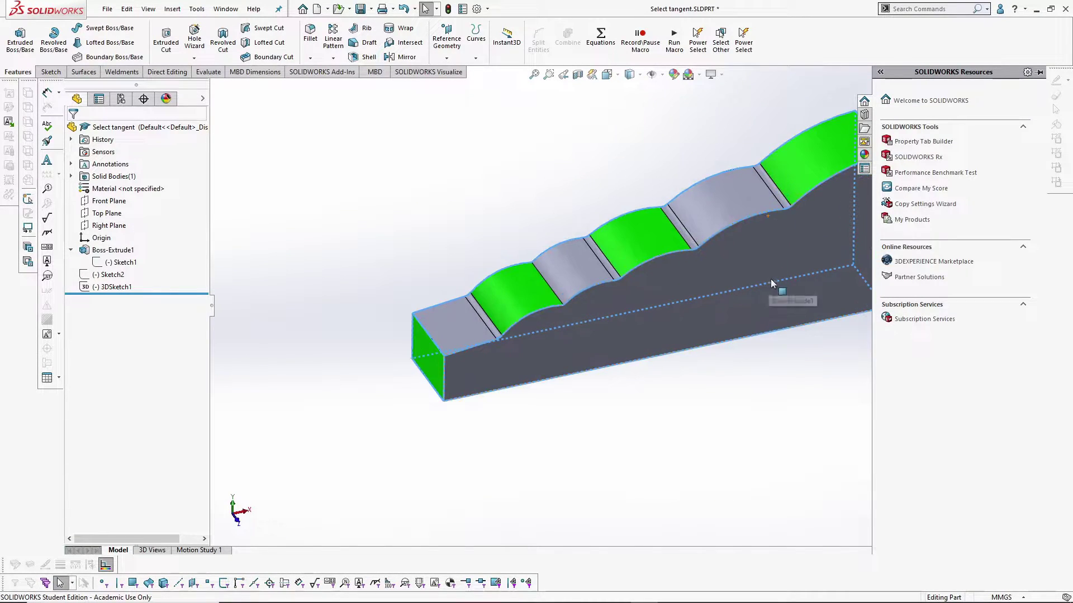
scroll(796, 273, "down", 2)
left_click(310, 34)
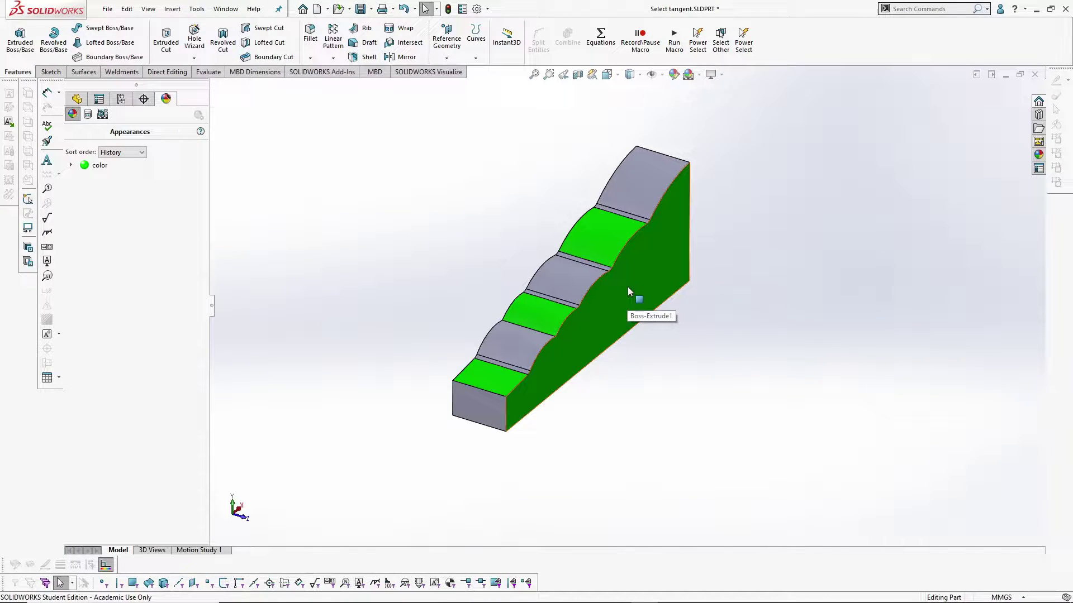
Inspect the RGB color definition of the green appearance applied to the faces, and close its settings.
mouse_move(98, 168)
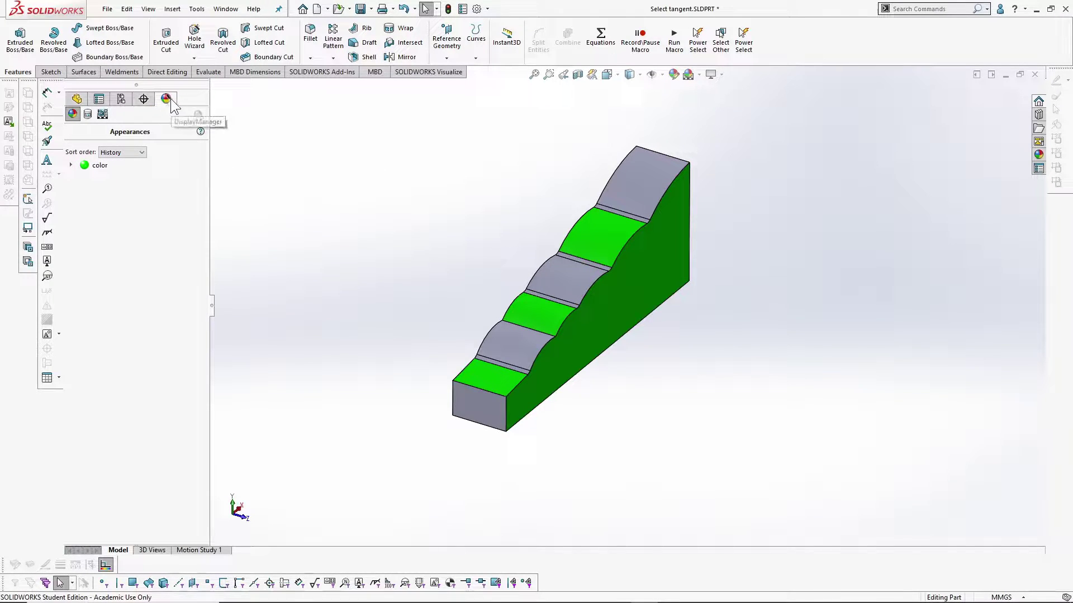
right_click(114, 165)
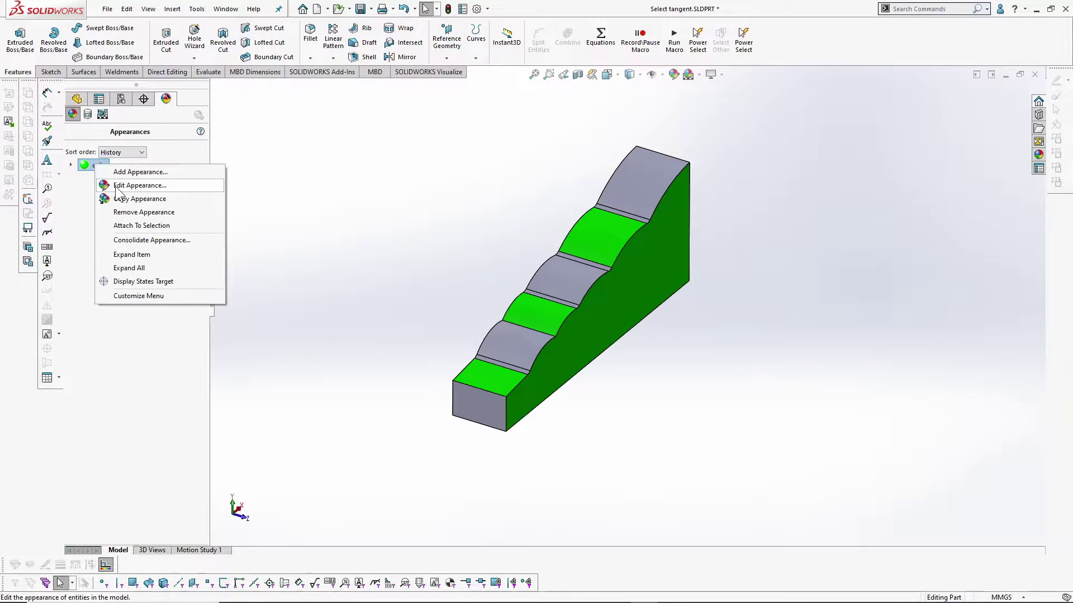
left_click(116, 189)
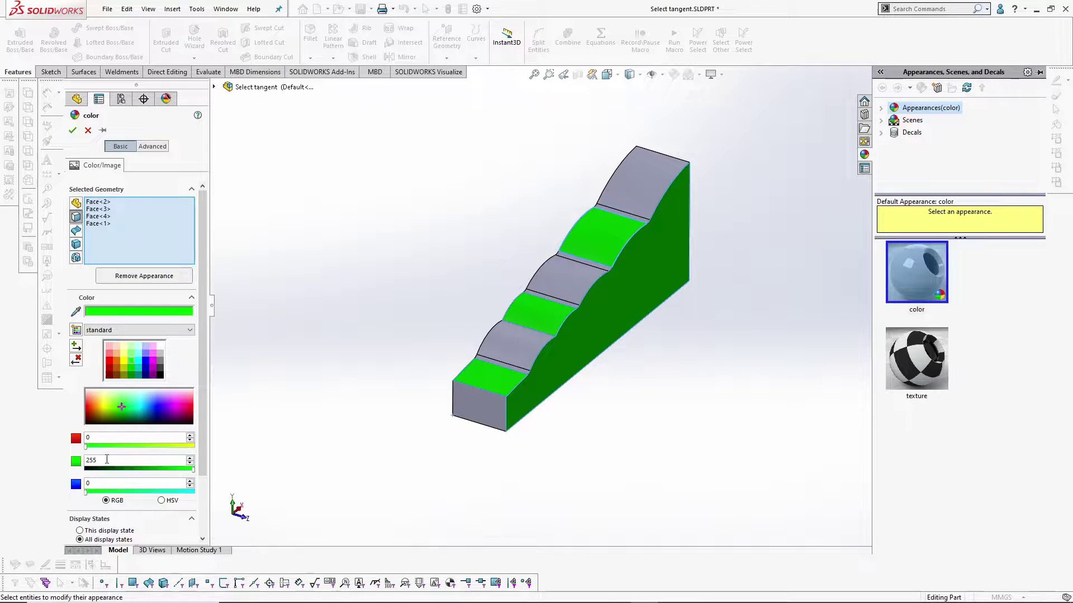
left_click(72, 132)
Open Power Select and limit the search to faces filtered by Face color, with Features and the Feature name filter turned off.
right_click(759, 146)
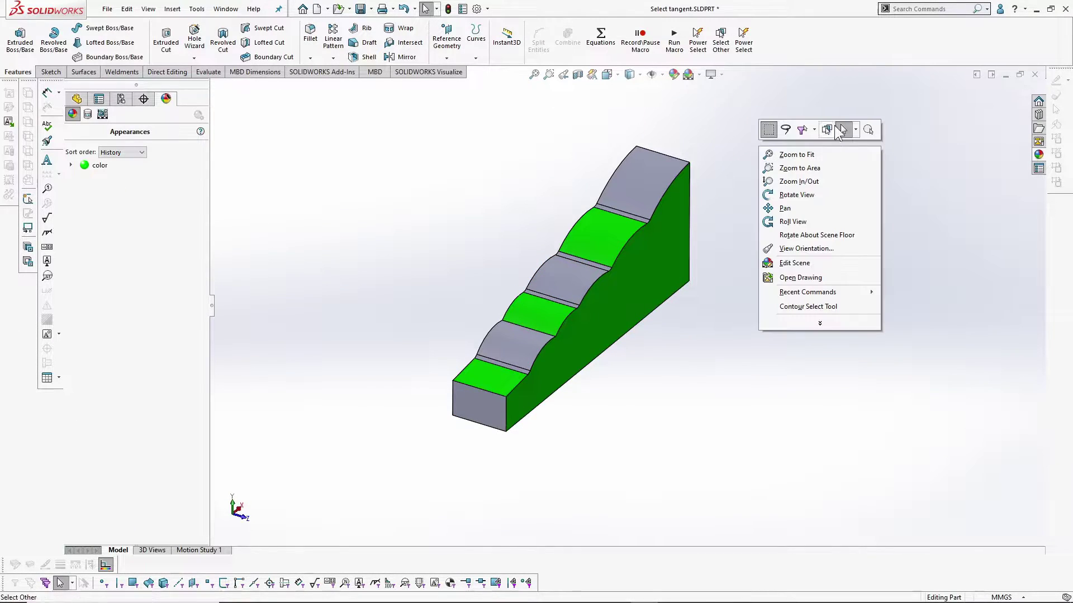
left_click(855, 129)
left_click(870, 207)
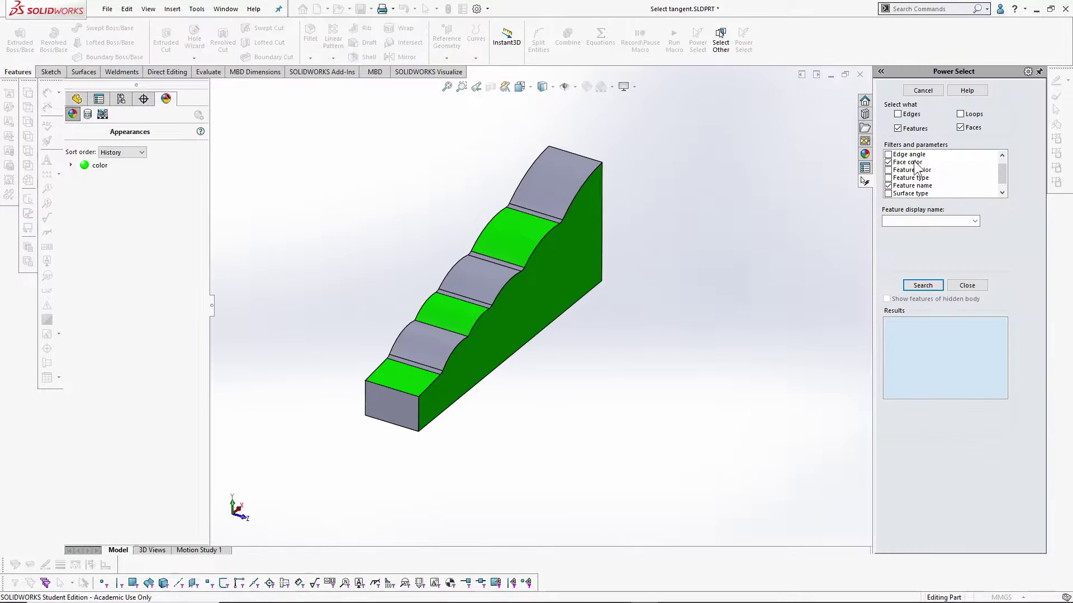
left_click(902, 127)
left_click(904, 162)
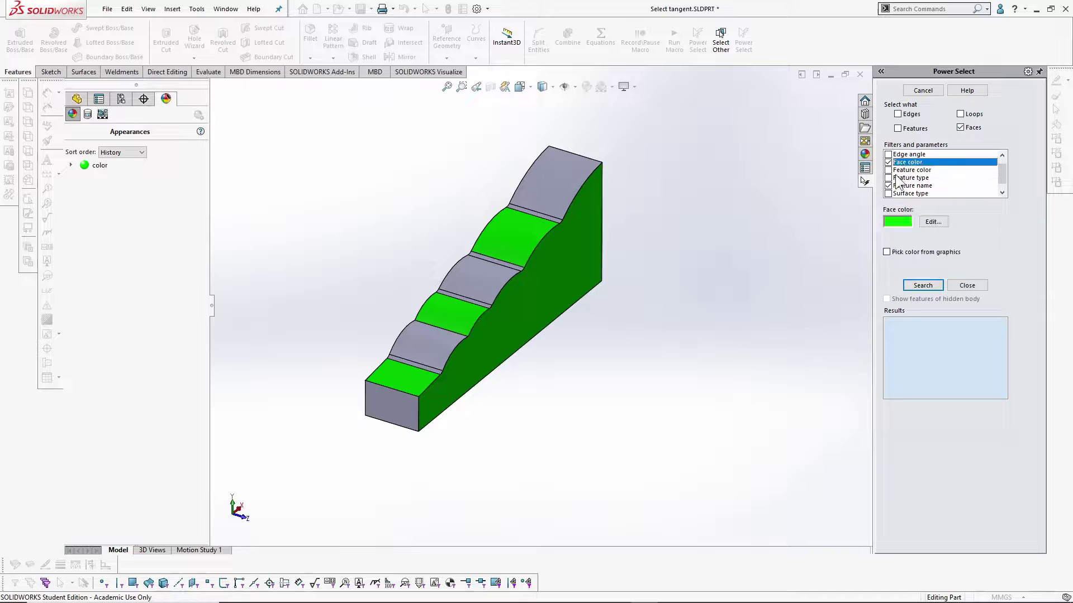
left_click(911, 186)
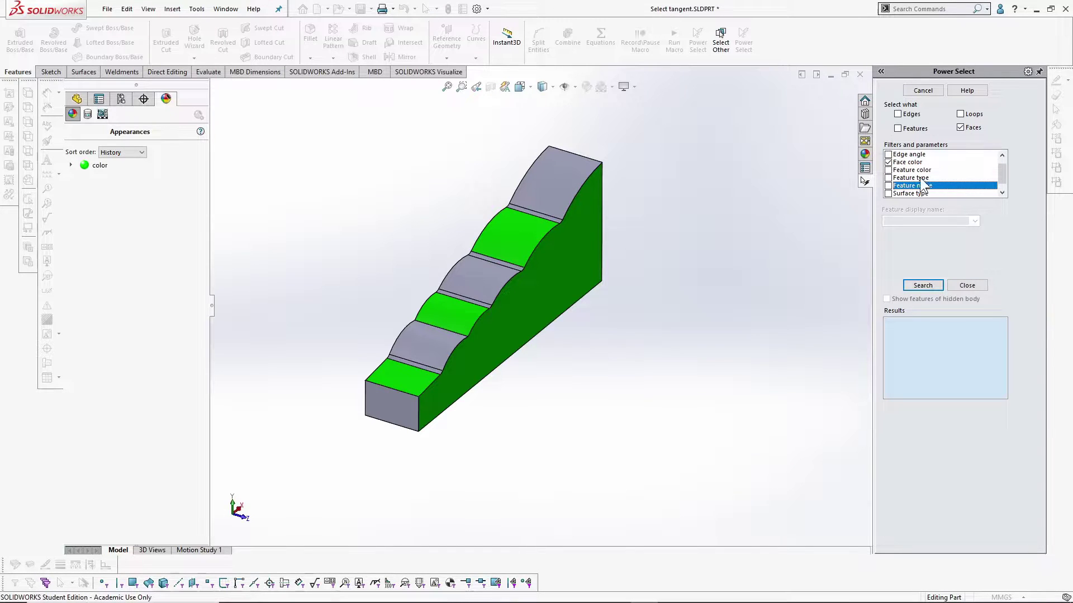
Confirm bright green as the search's face color, find all faces of that color, and close Power Select keeping them selected.
left_click(916, 163)
left_click(932, 222)
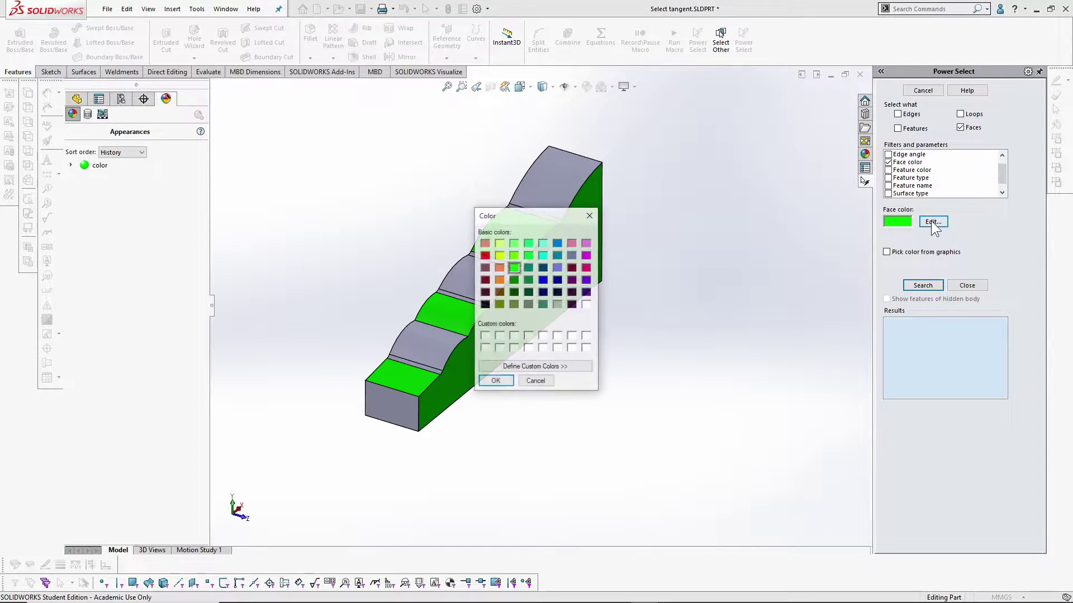
left_click(539, 367)
left_click(495, 382)
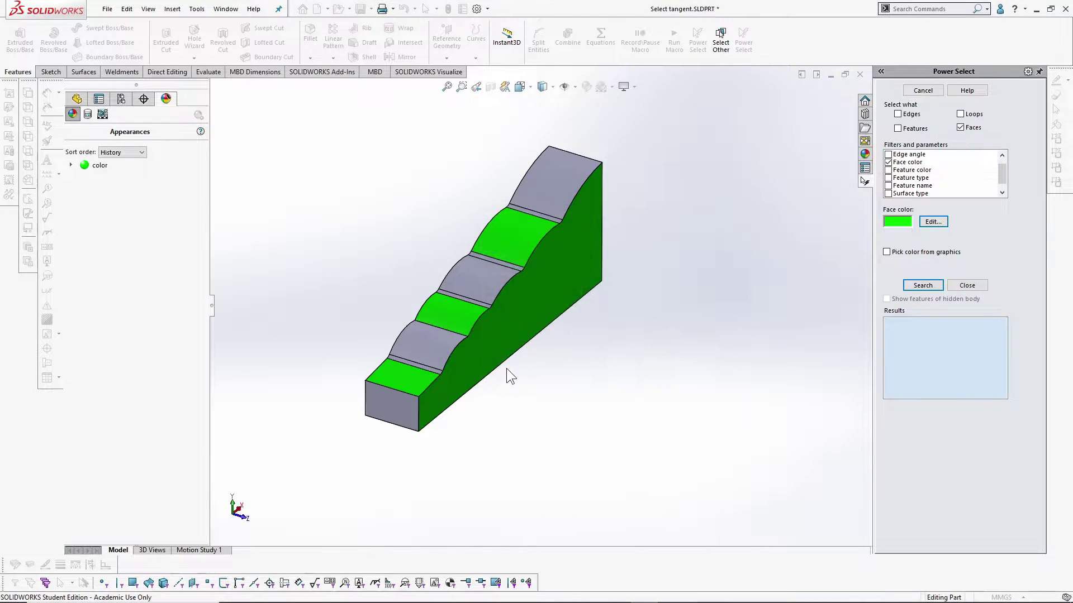
left_click(923, 284)
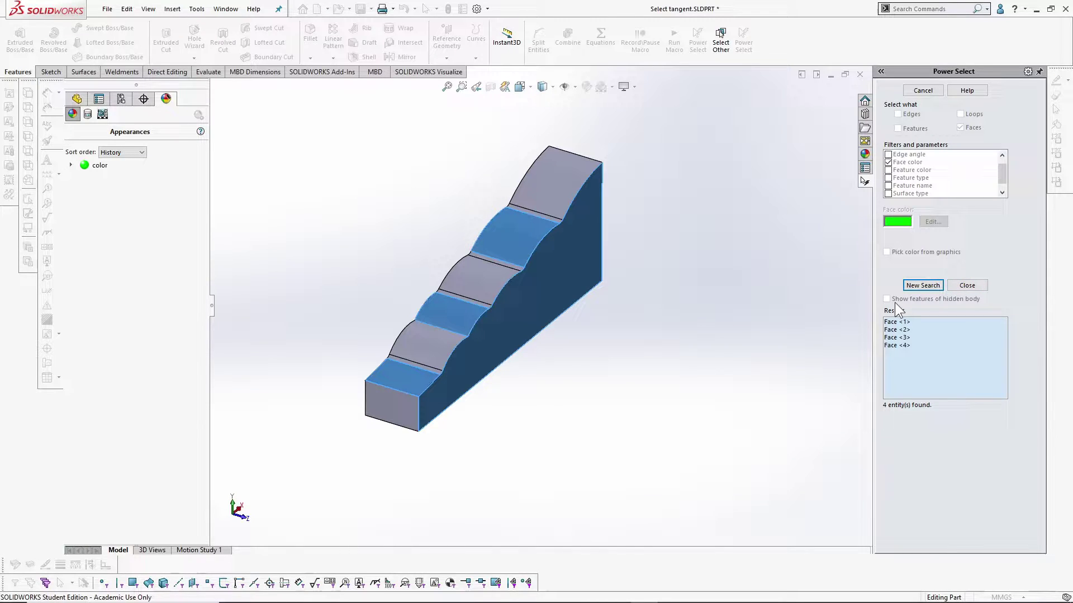
left_click(960, 287)
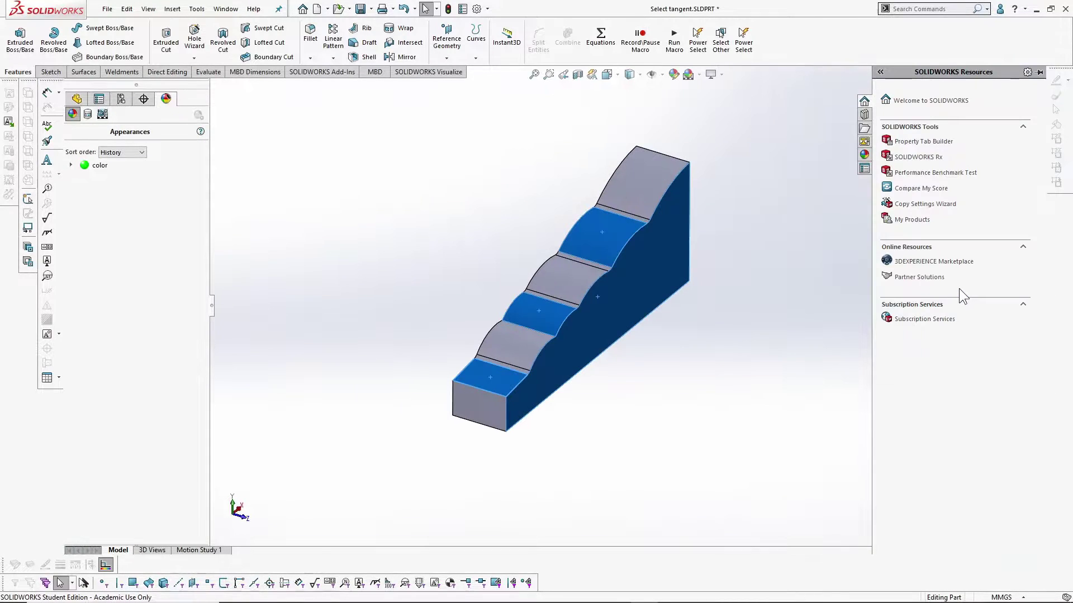
Reopen Power Select, view the Edge angle filter's parameters, and examine the edges at the block's low front corner.
right_click(789, 186)
left_click(848, 160)
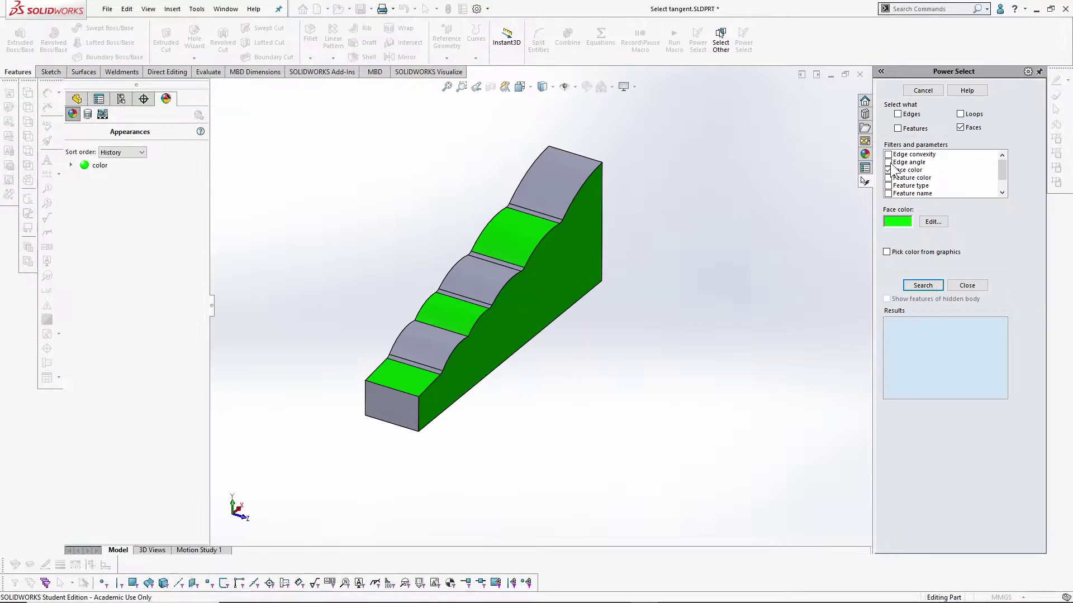
left_click(899, 162)
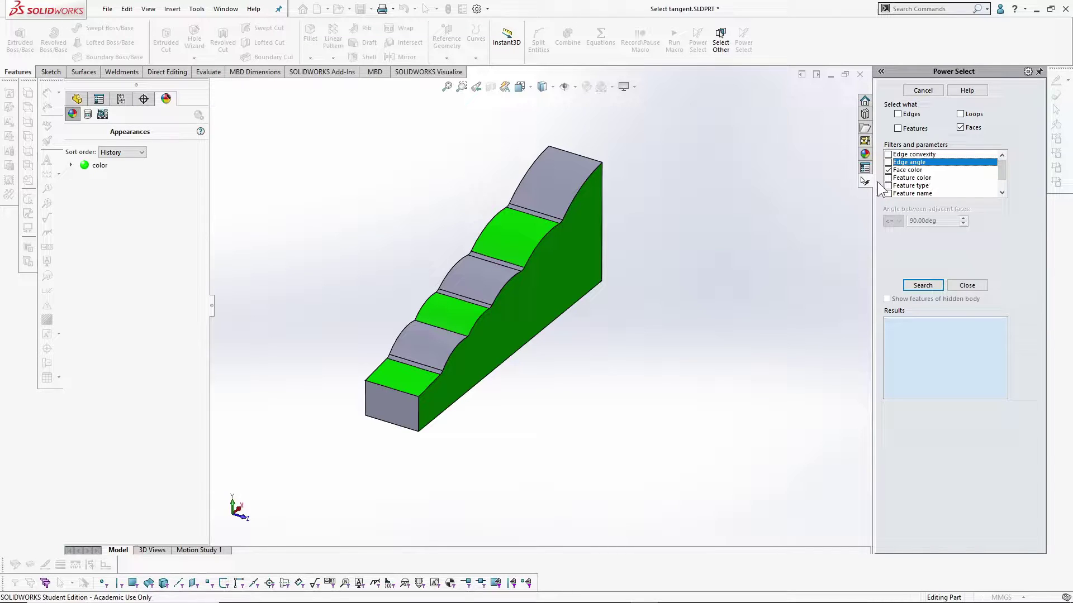
scroll(355, 400, "down", 5)
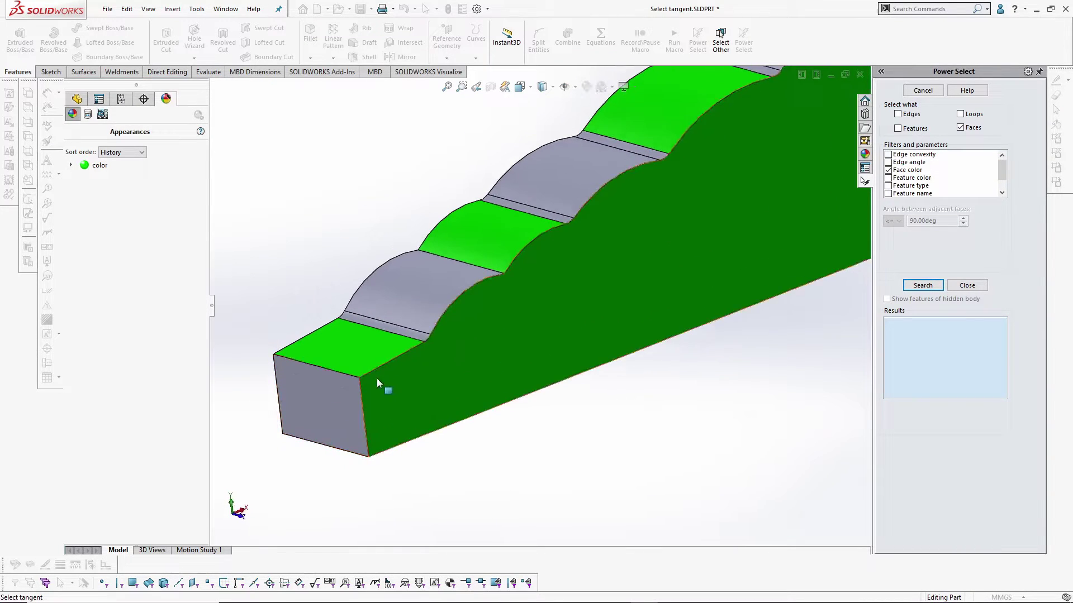
scroll(377, 378, "down", 5)
mouse_move(424, 377)
middle_mouse_down()
mouse_move(368, 384)
mouse_move(404, 373)
middle_mouse_up()
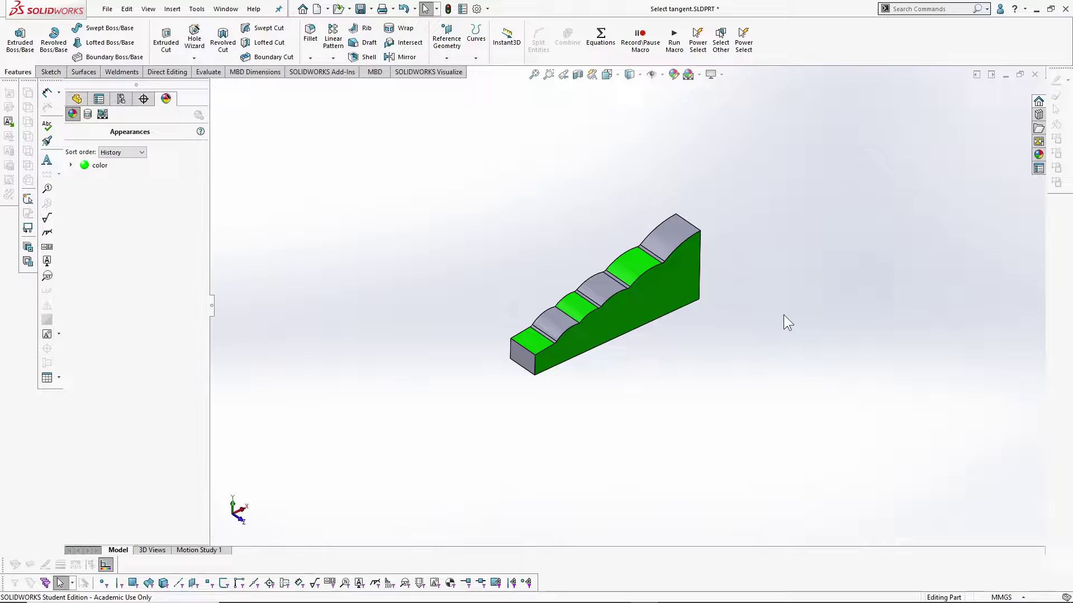
Check the angle between the green side face's front vertical edge and the adjoining straight top edge, and clear the selection.
scroll(776, 322, "down", 5)
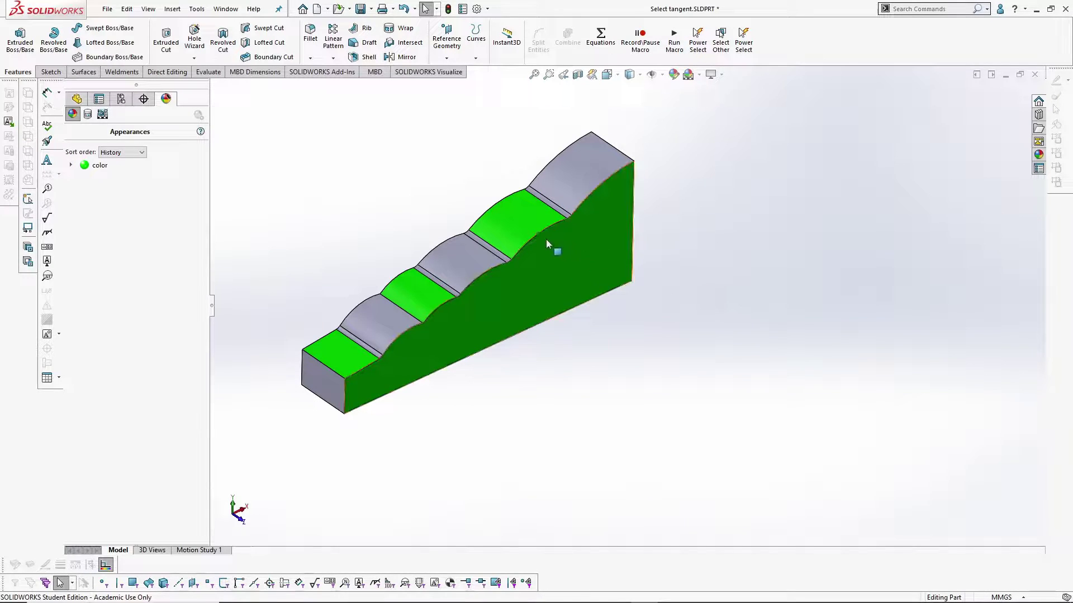
left_click(571, 257)
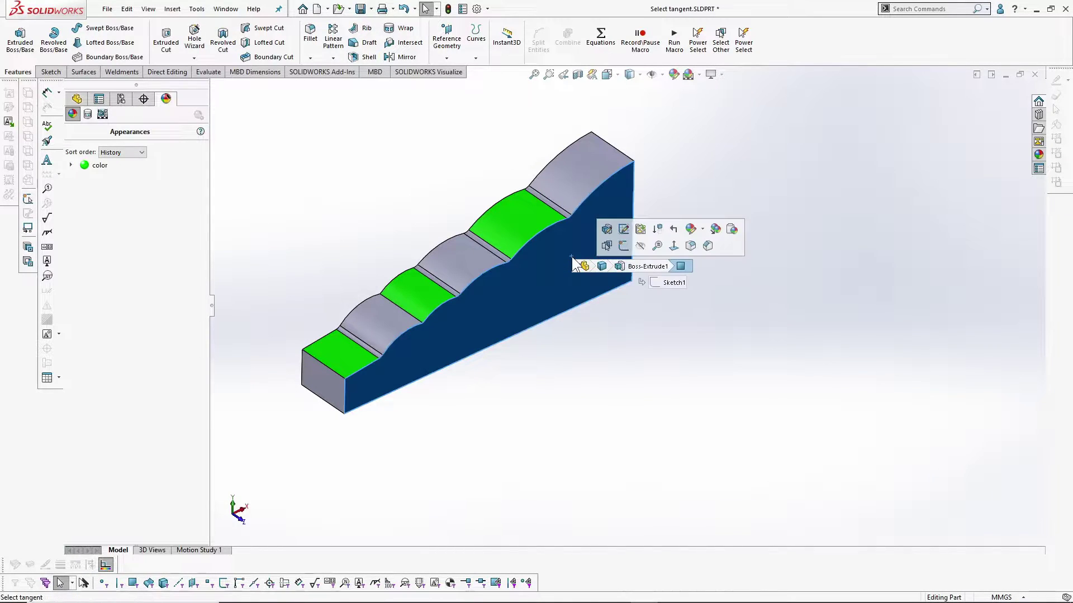
left_click(473, 402)
left_click(342, 391)
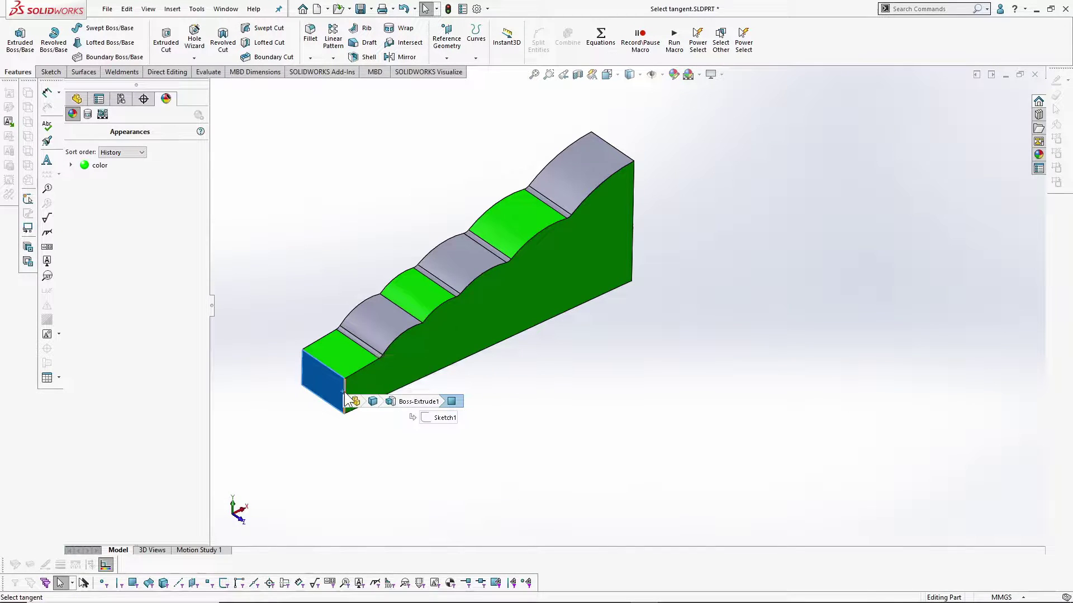
left_click(344, 395)
left_click(360, 369, "ctrl")
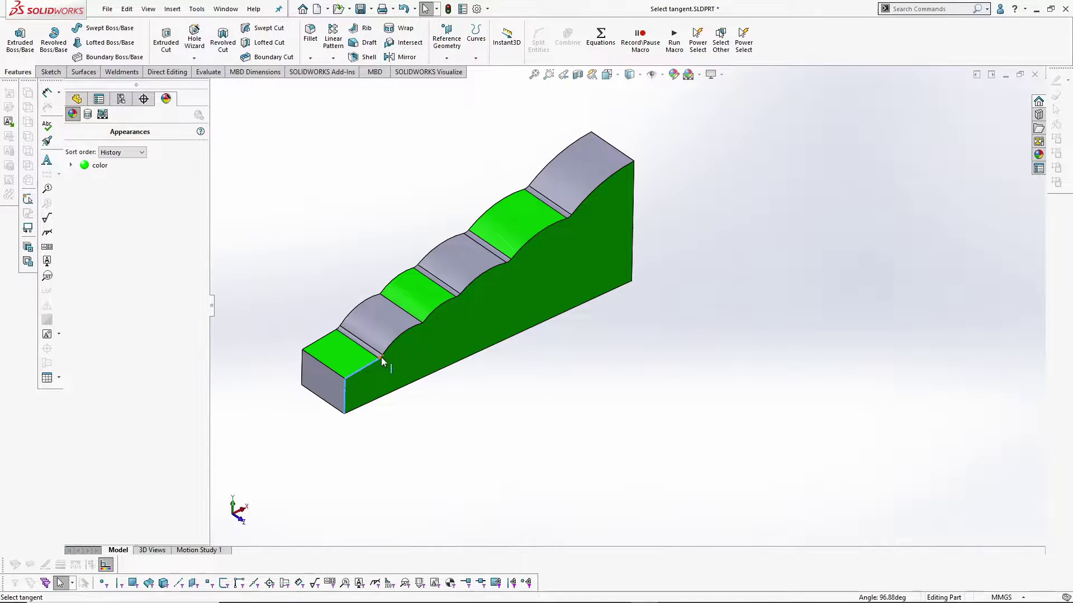
left_click(530, 397)
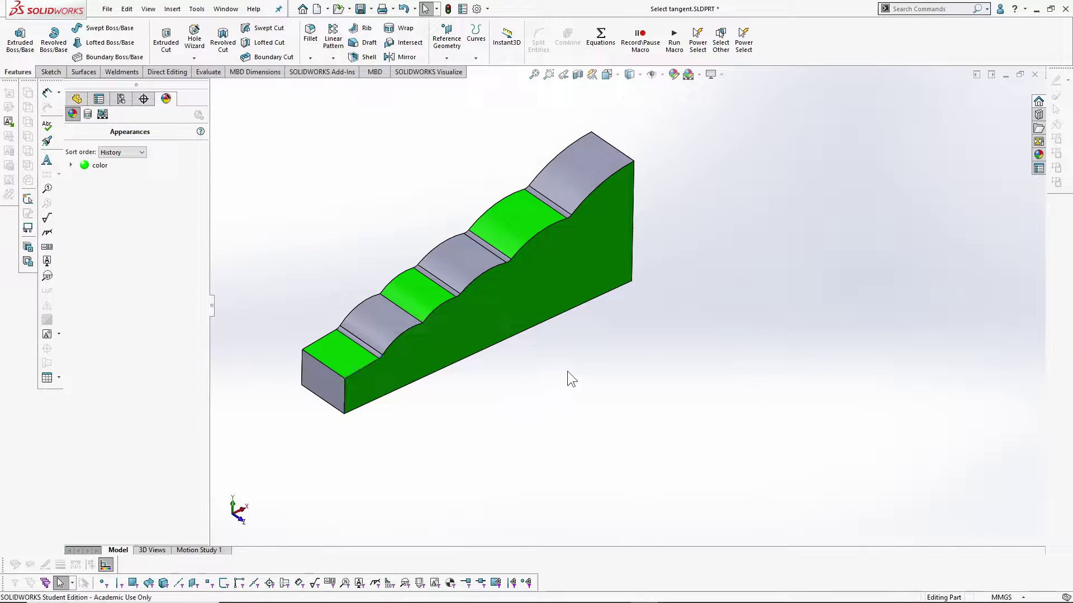
Select the edge loop around the green side face starting from the upper green curved face's edge, and clear the selection.
right_click(538, 232)
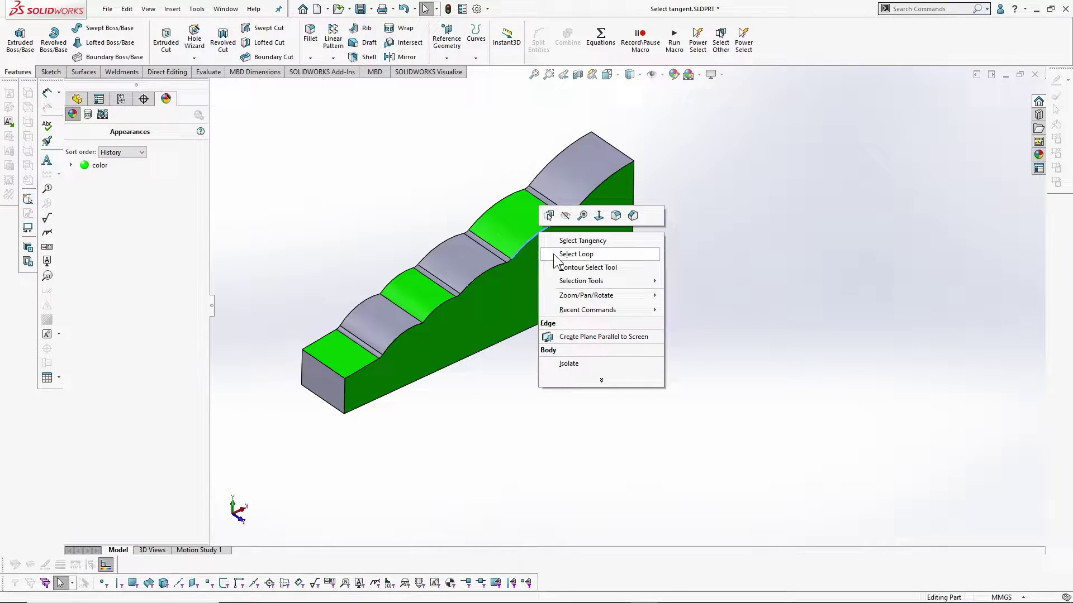
left_click(553, 254)
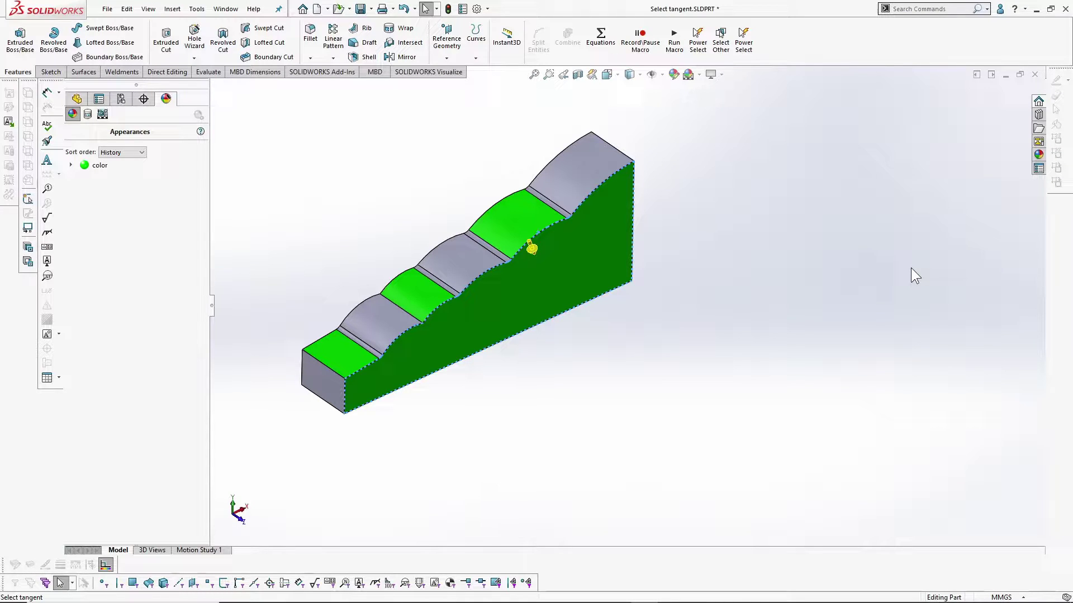
key("Escape")
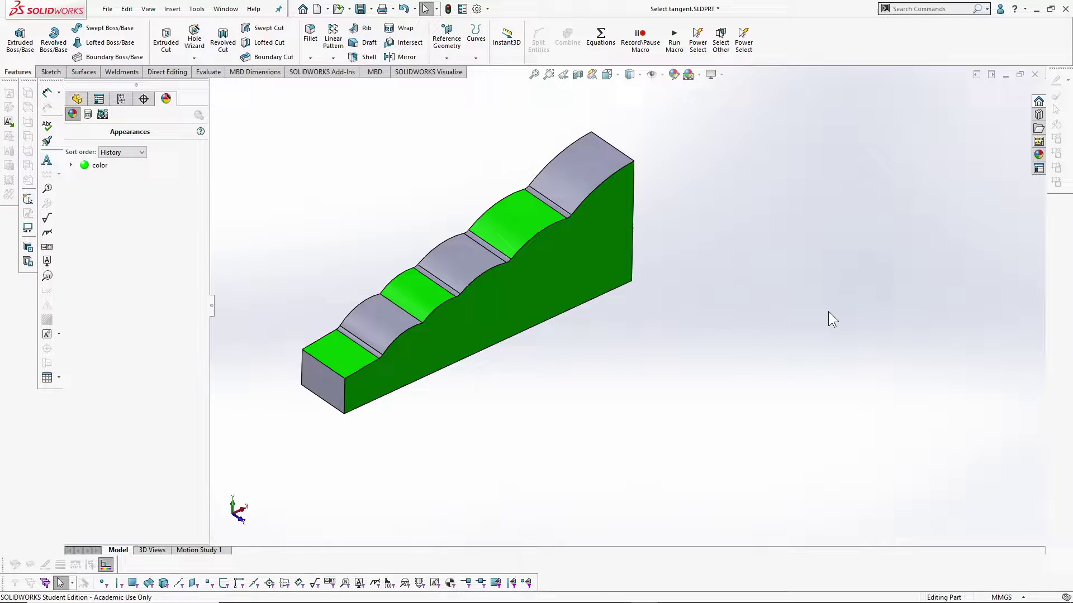
Select a loop from the upper green curved face's shared edge again, flip the loop side between adjacent faces, and clear the selection.
left_click(530, 240)
right_click(530, 240)
left_click(565, 249)
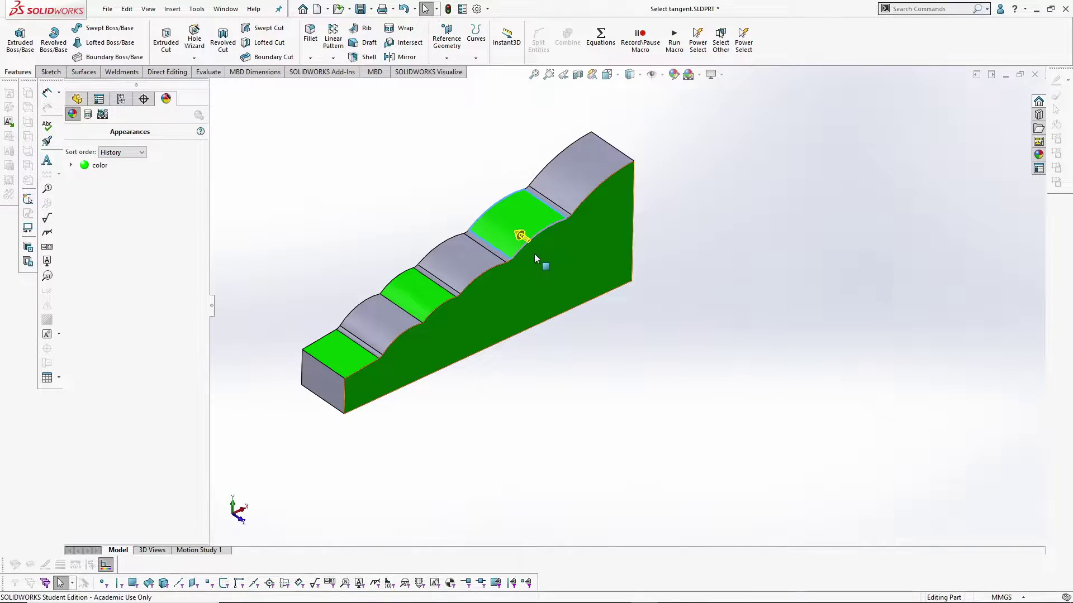
left_click(546, 273)
left_click(519, 235)
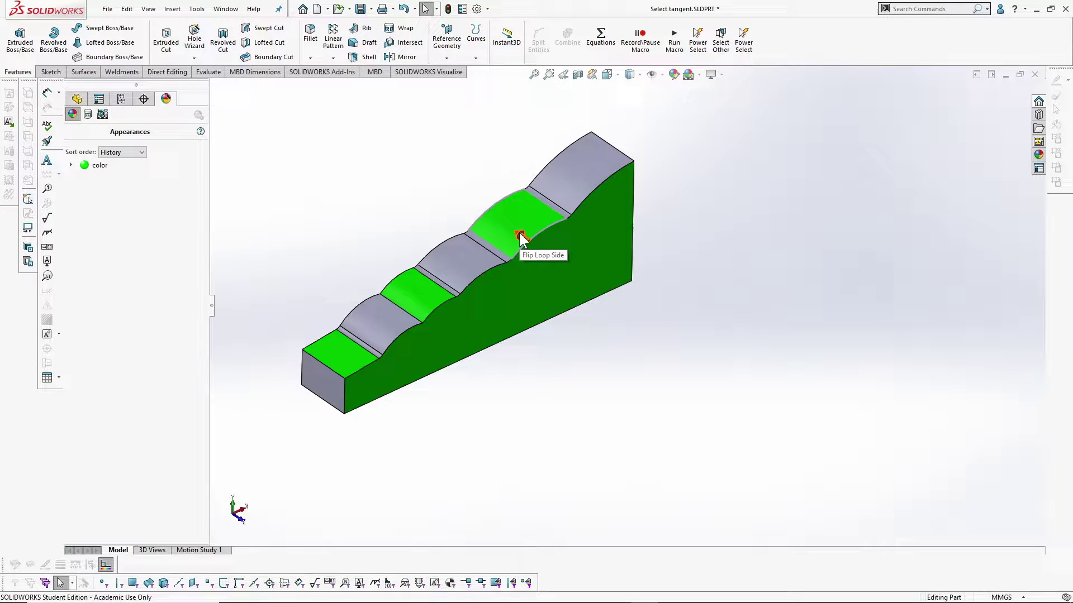
key("Escape")
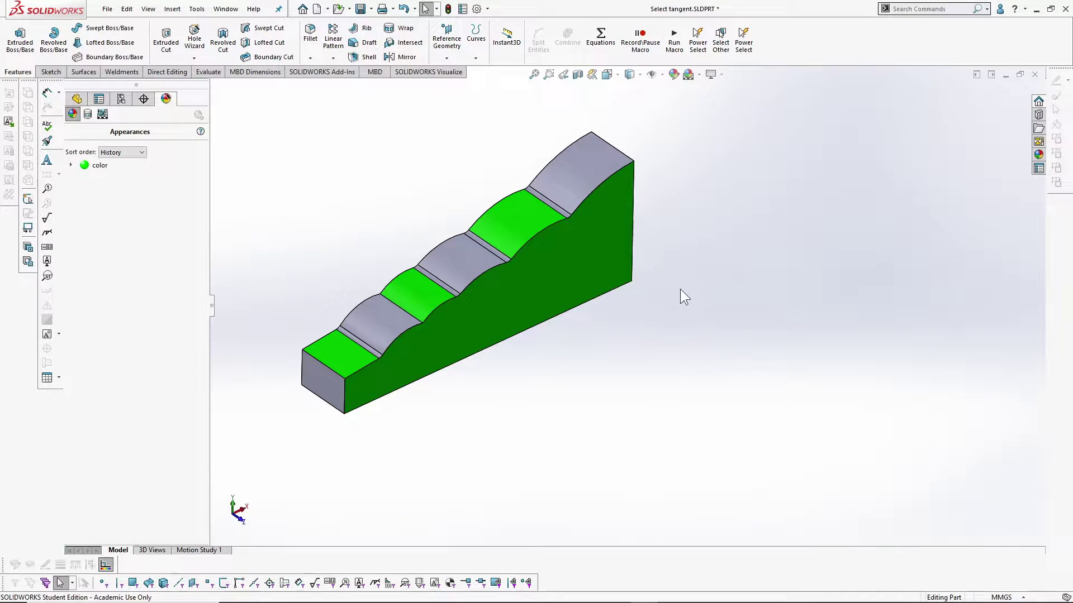
View the green side face straight on, pick the profile vertex between the two lowest arcs, and return to an angled view of the whole part.
middle_click_drag(623, 340, 581, 279)
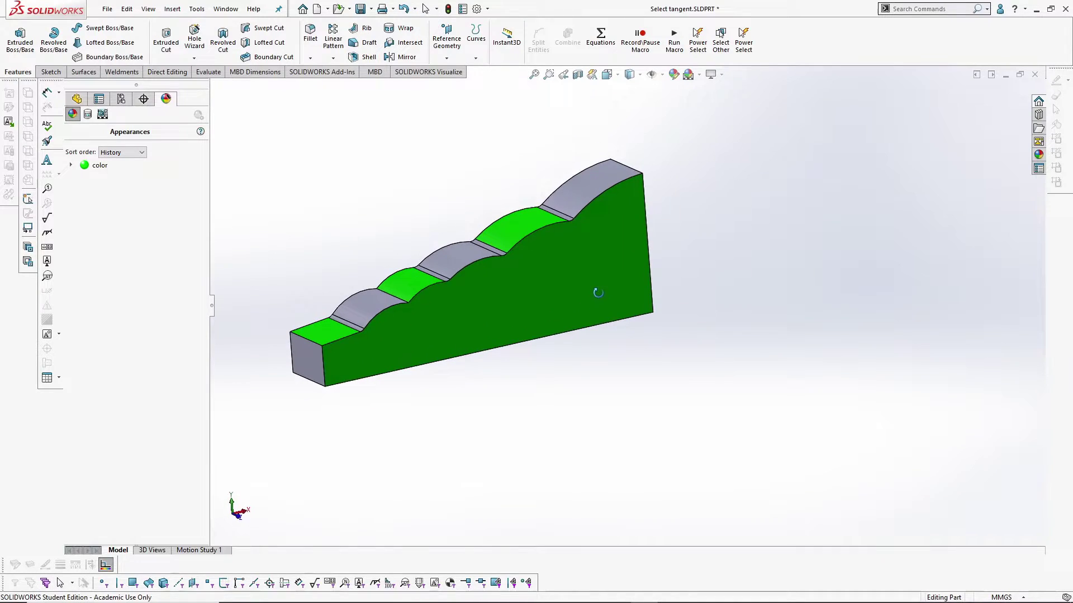
left_click(573, 272)
key("ctrl+8")
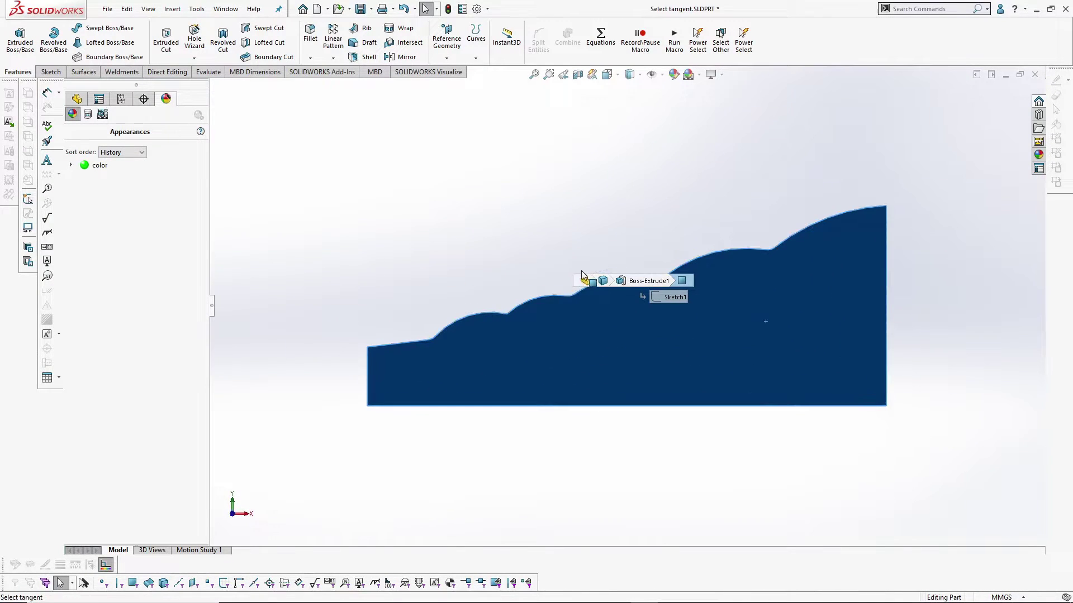
left_click(605, 425)
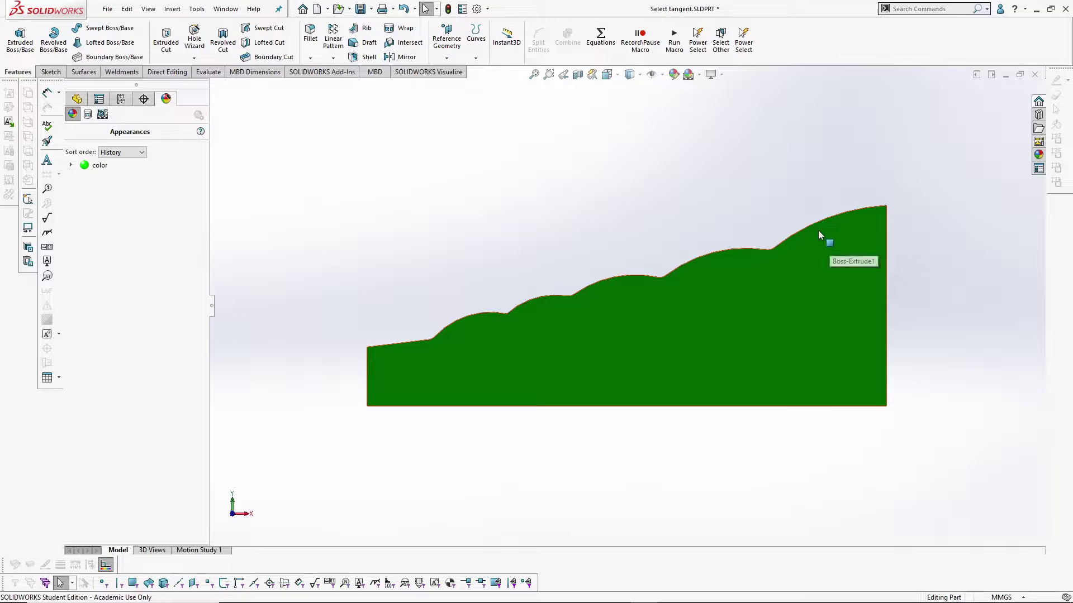
left_click(505, 313)
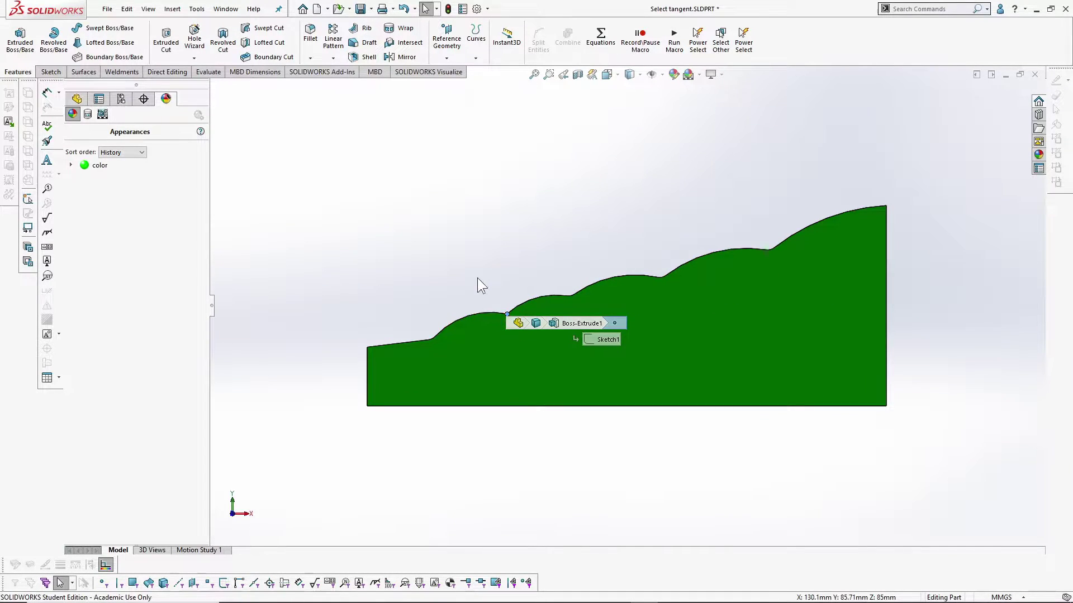
key("ctrl+7")
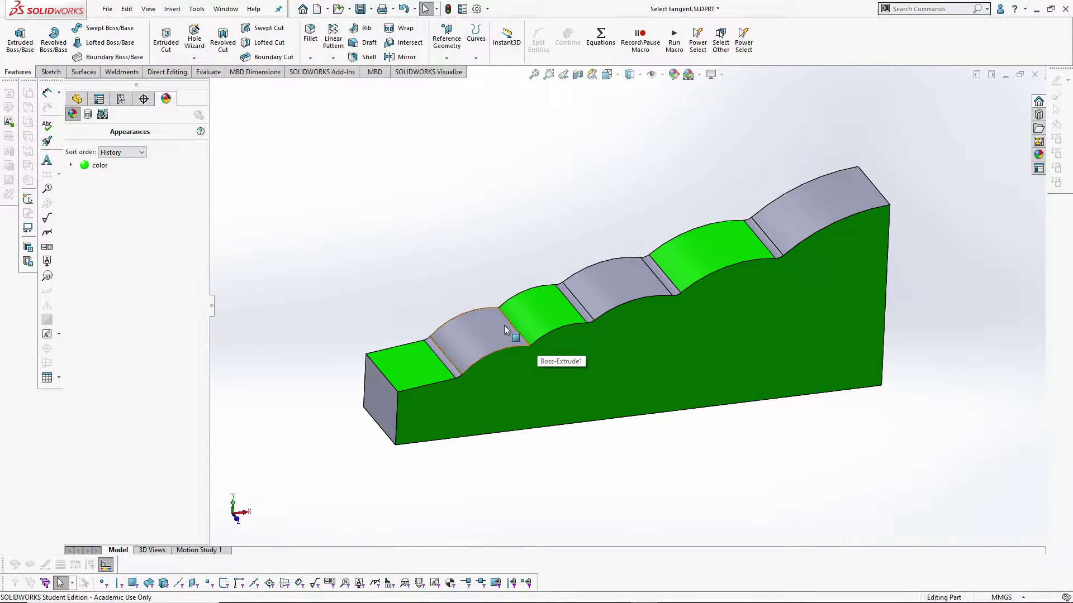
key("f")
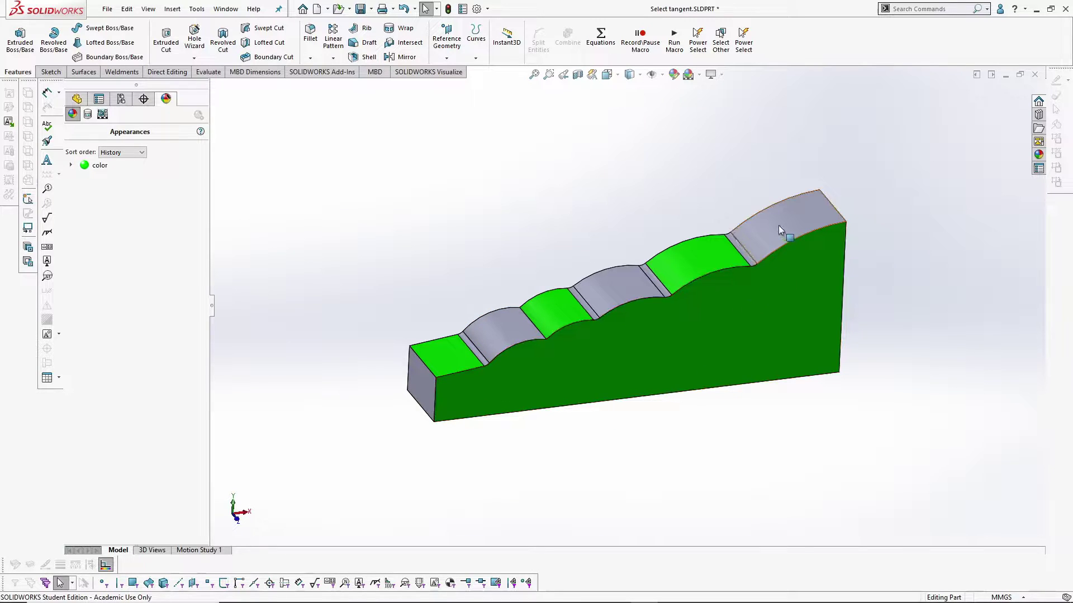
Select the faces tangent to the narrow face below the upper green curve, repeat from the lowest green top face, and clear the selection.
right_click(655, 283)
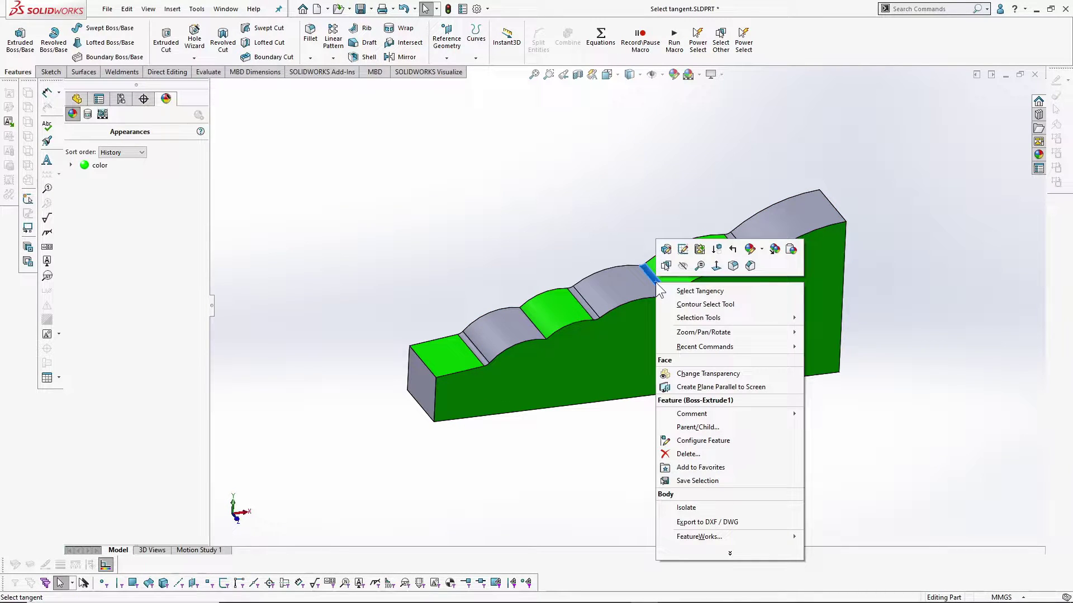
left_click(676, 290)
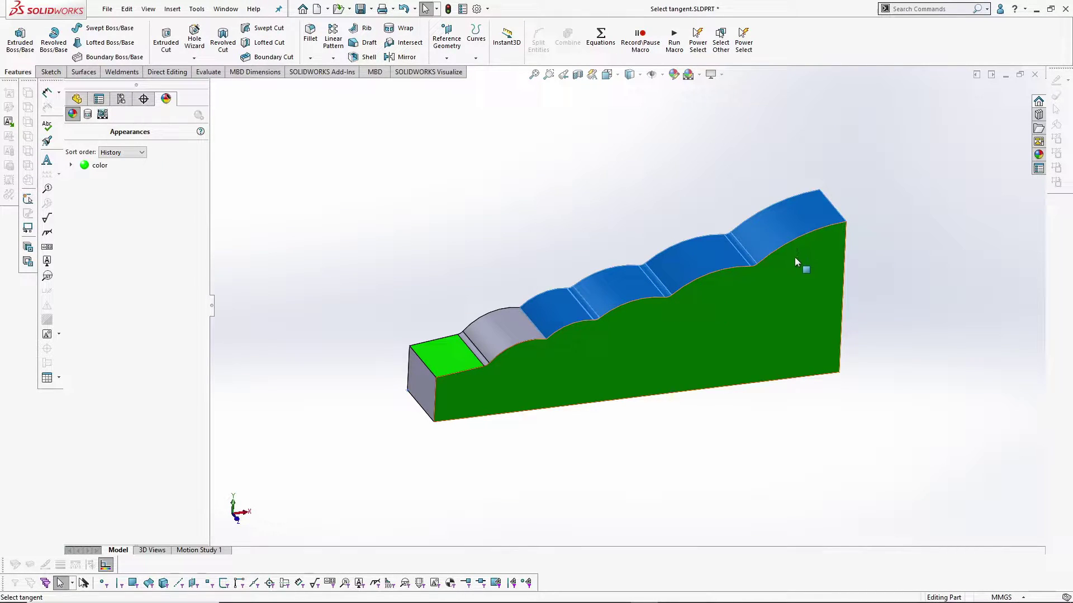
right_click(444, 354)
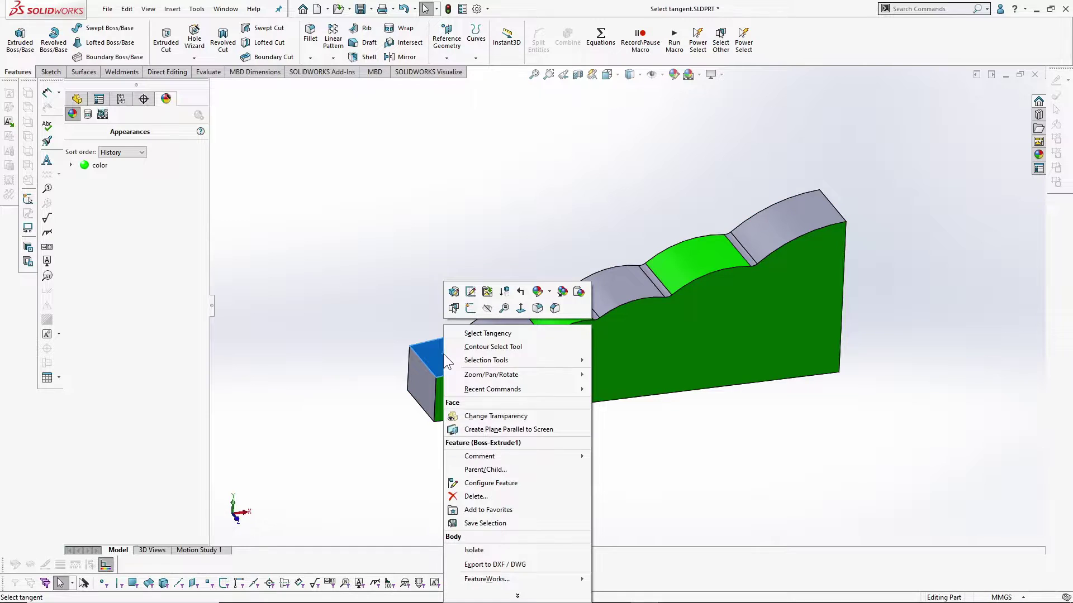
left_click(481, 334)
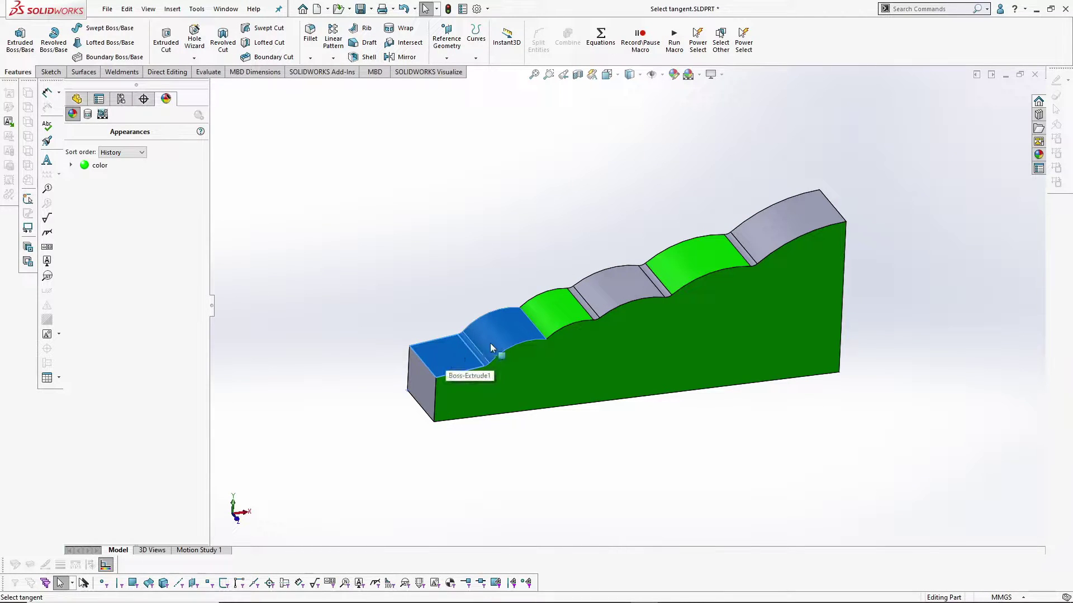
left_click(487, 491)
Select the tangent edge chain along the green side face's wavy upper profile, and clear the selection.
middle_click_drag(488, 490, 817, 210)
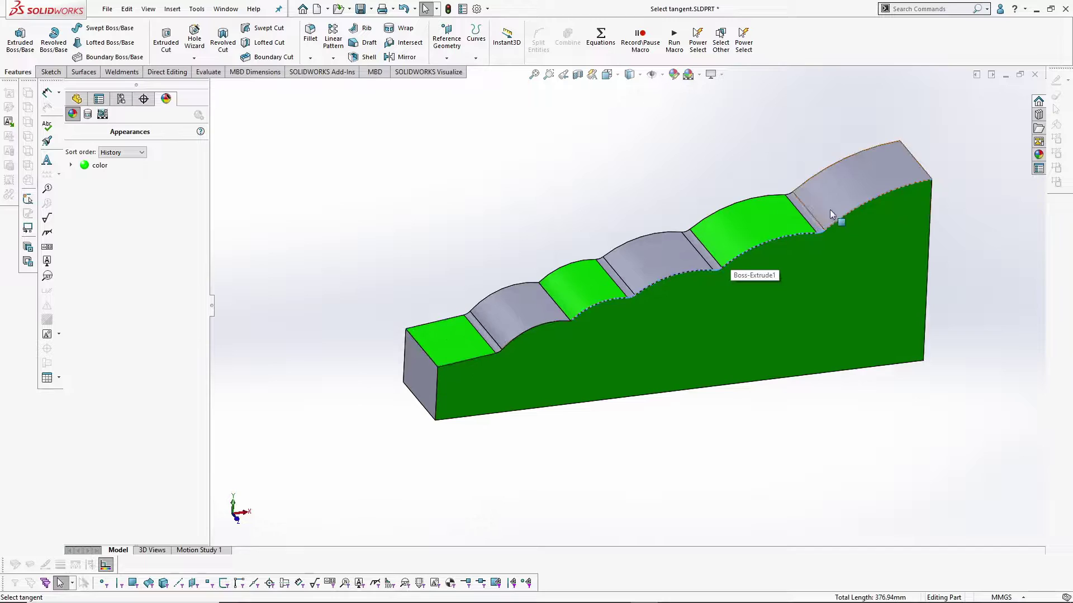
left_click(529, 181)
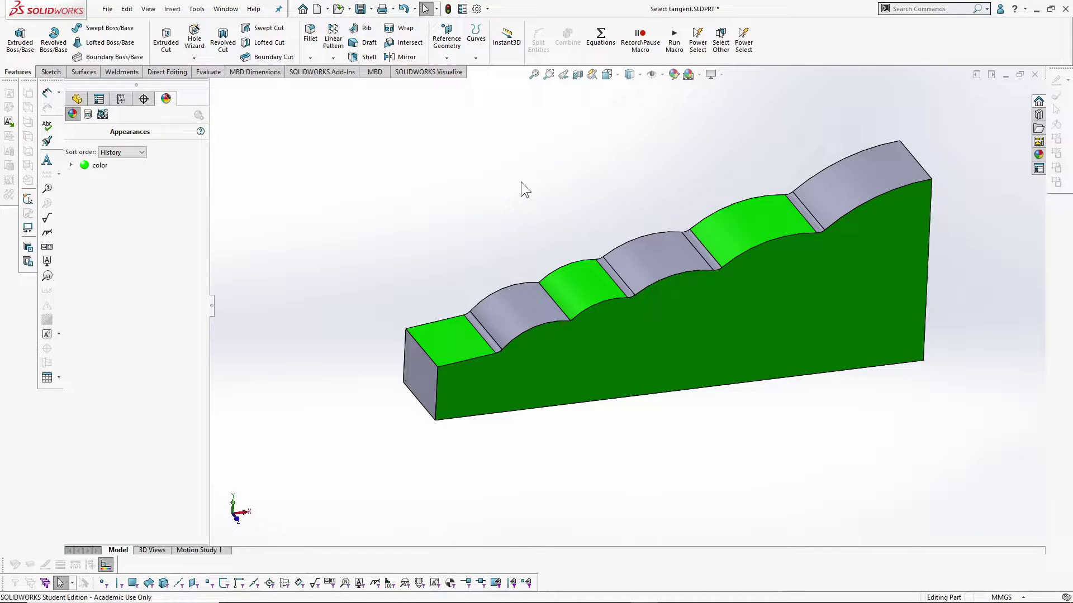
Use Select Other to hide the front green side face and pick the opposite side face behind it.
right_click(484, 149)
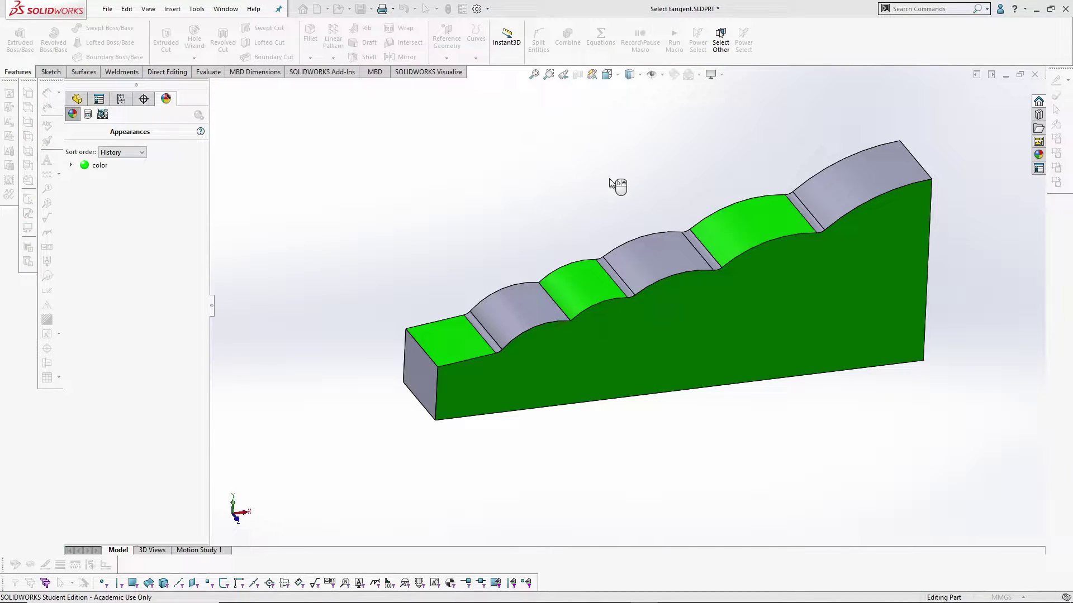
middle_click_drag(642, 266, 723, 291)
middle_click_drag(669, 270, 584, 208)
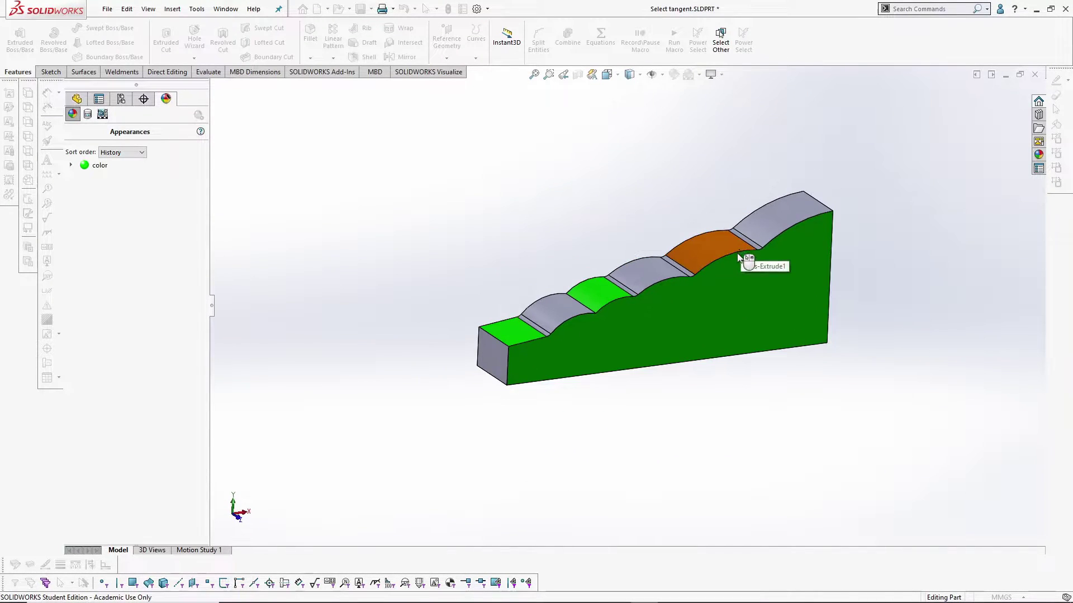
left_click(740, 263)
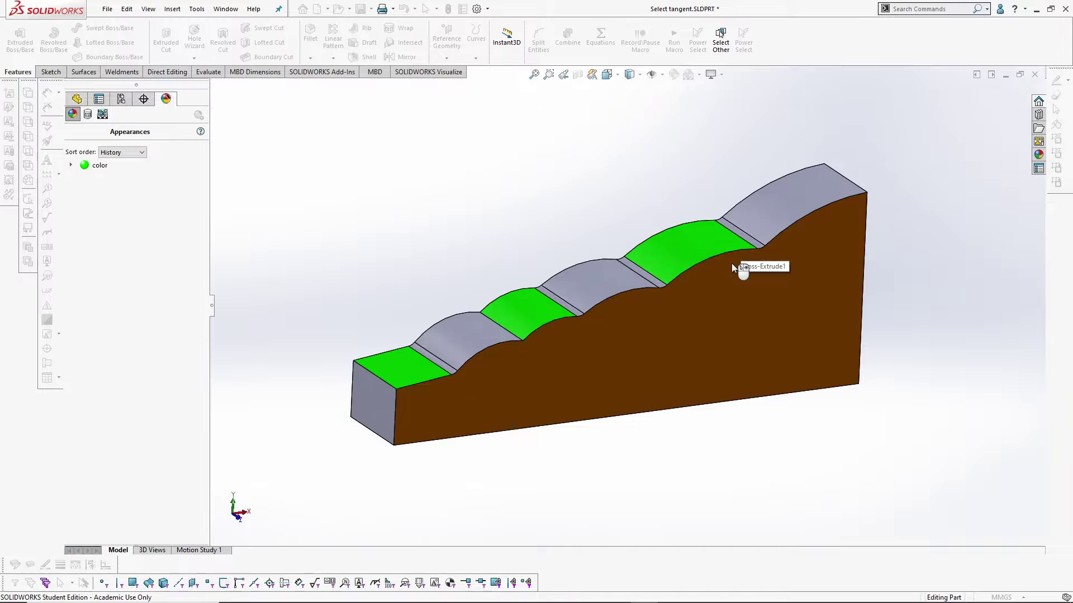
right_click(712, 321)
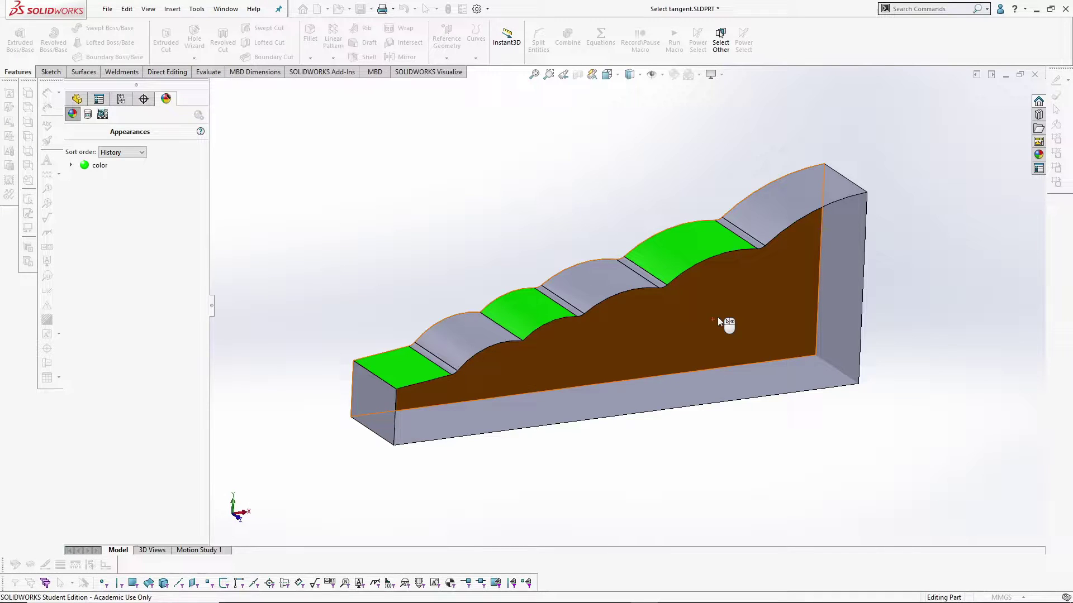
left_click(717, 317)
middle_click_drag(587, 265, 633, 193)
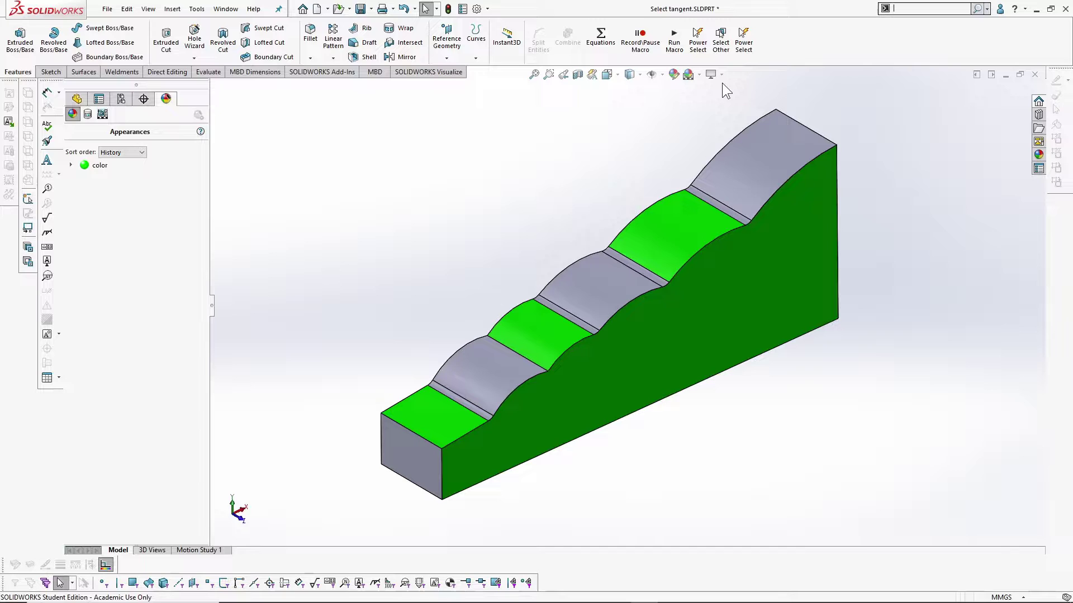
Search the commands for "select other" and add the Select Other command to the Features toolbar beside Power Select.
type("elect other")
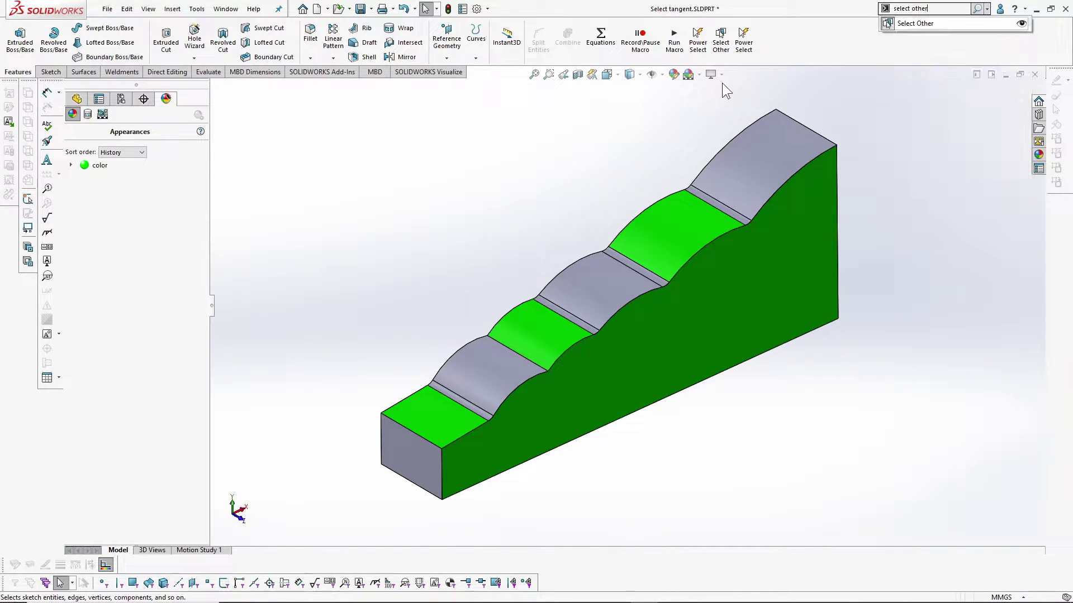
left_click_drag(940, 23, 780, 42)
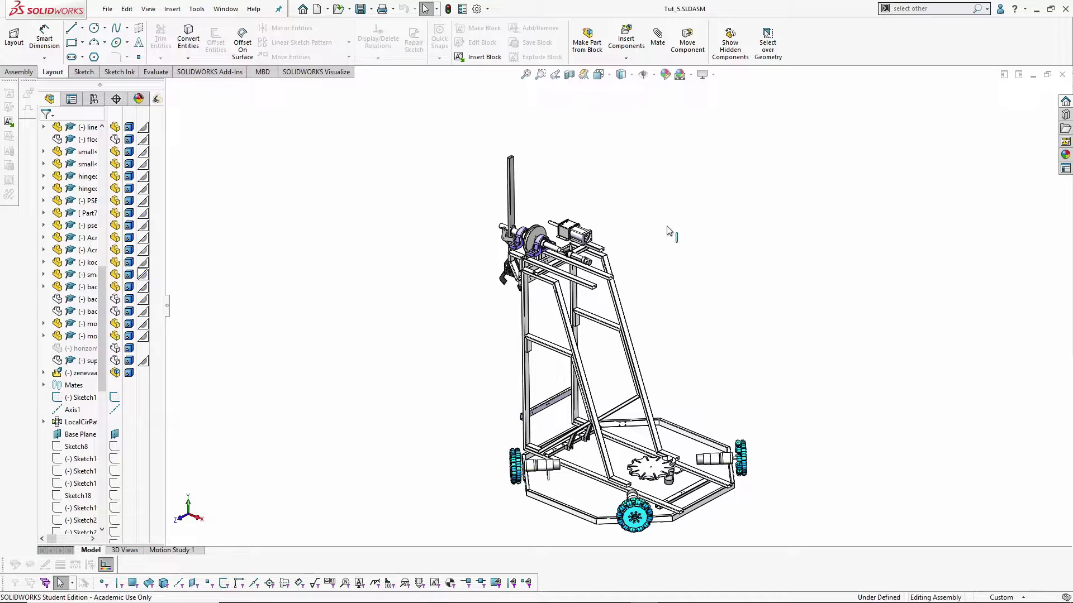
Select all components in the Tut_5 assembly.
right_click(691, 185)
left_click(788, 169)
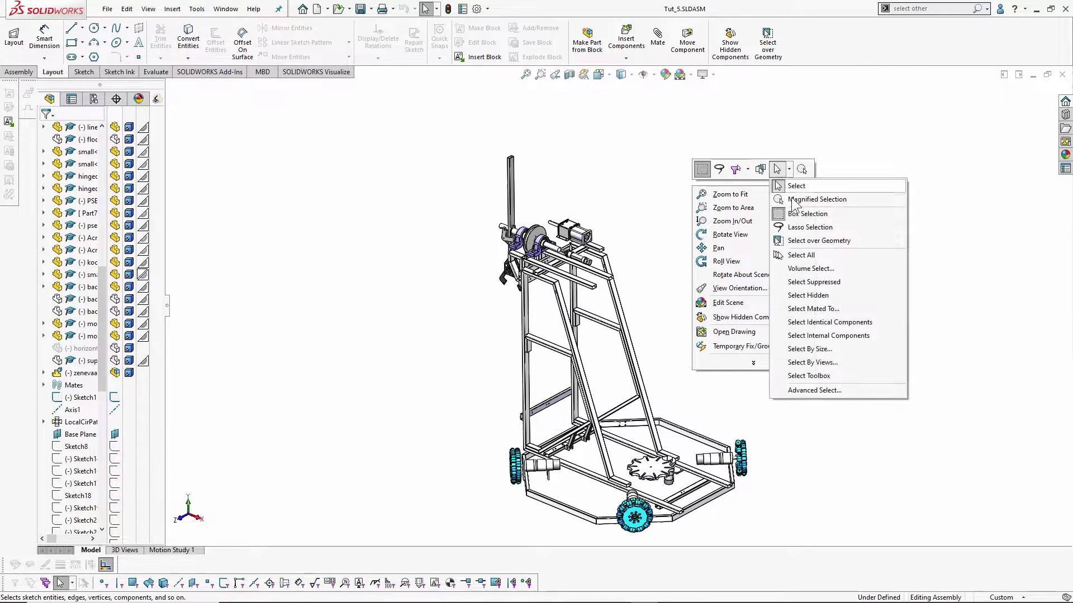
left_click(793, 254)
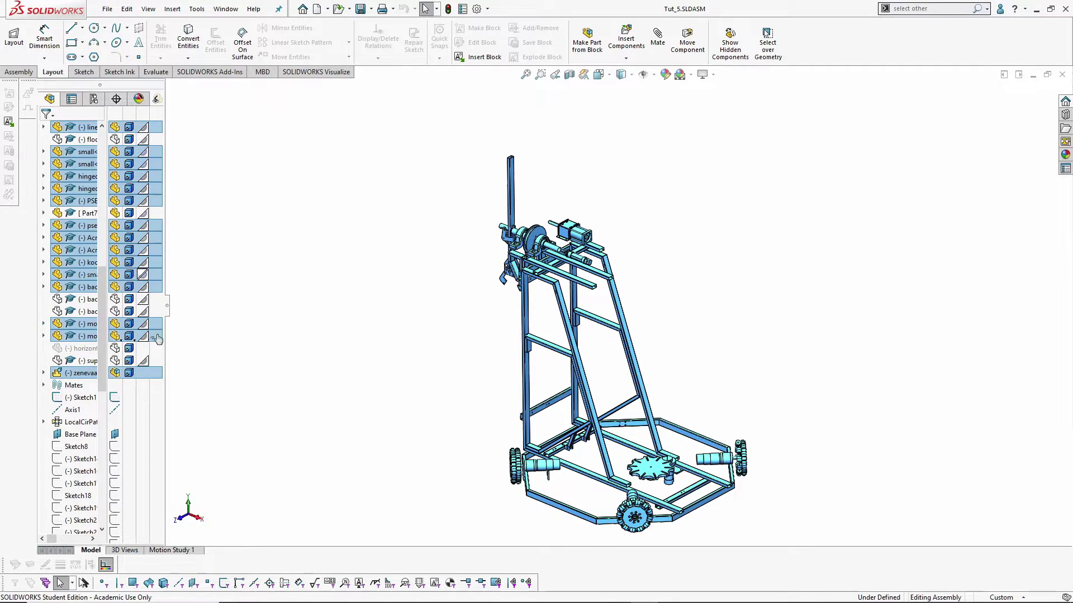
Start Volume Select and draw a rectangle enclosing the front bearing unit and the disc from the end view.
right_click(779, 182)
left_click(843, 194)
left_click(854, 294)
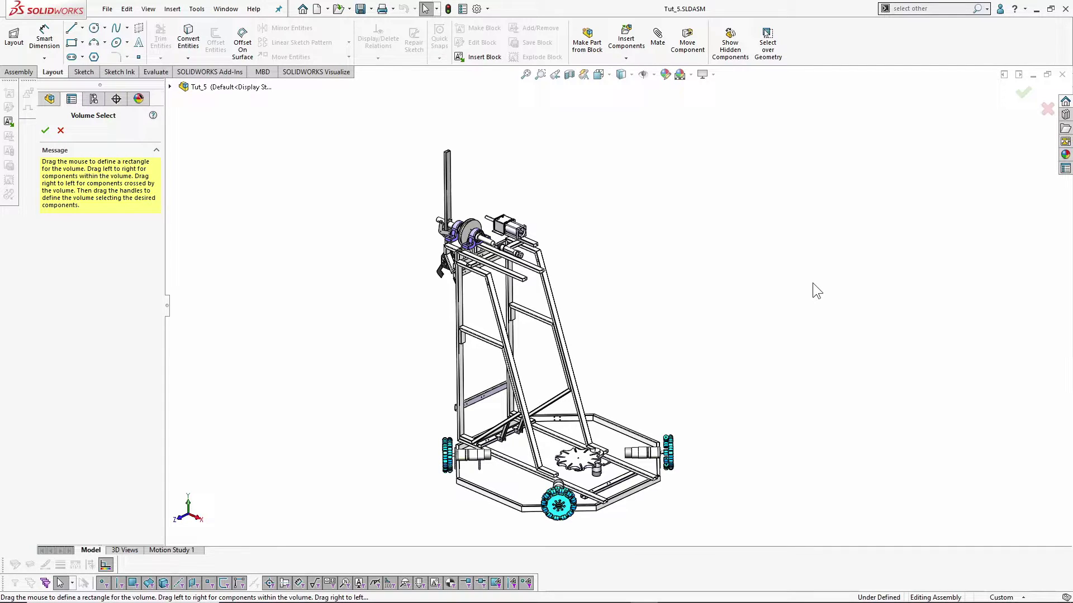
middle_click_drag(499, 329, 452, 299)
scroll(454, 257, "down", 5)
middle_click_drag(721, 279, 678, 246)
scroll(683, 268, "down", 3)
scroll(676, 244, "down", 2)
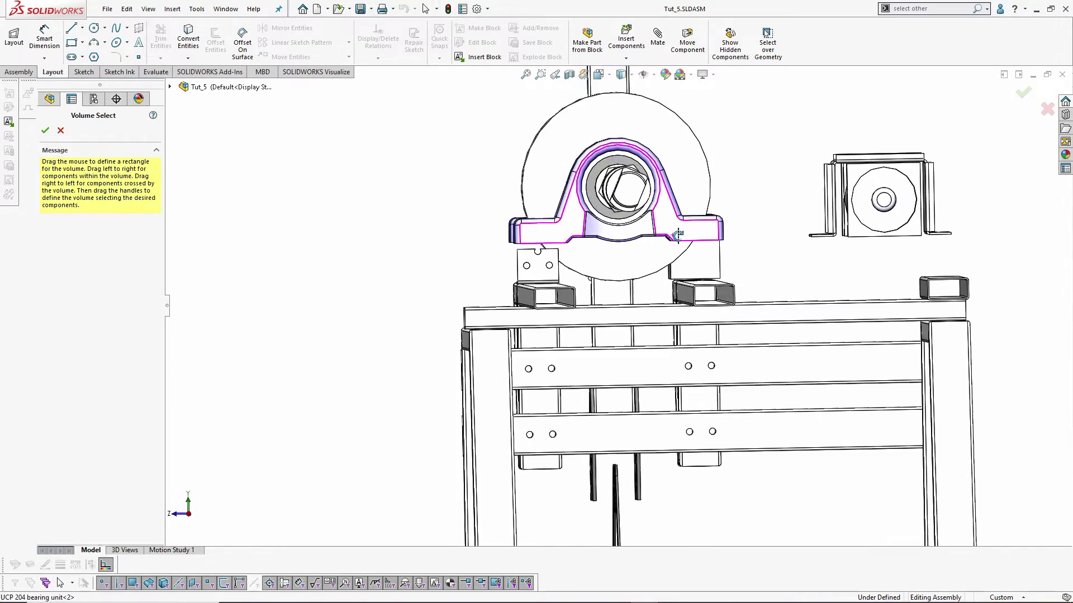
left_click_drag(481, 84, 764, 289)
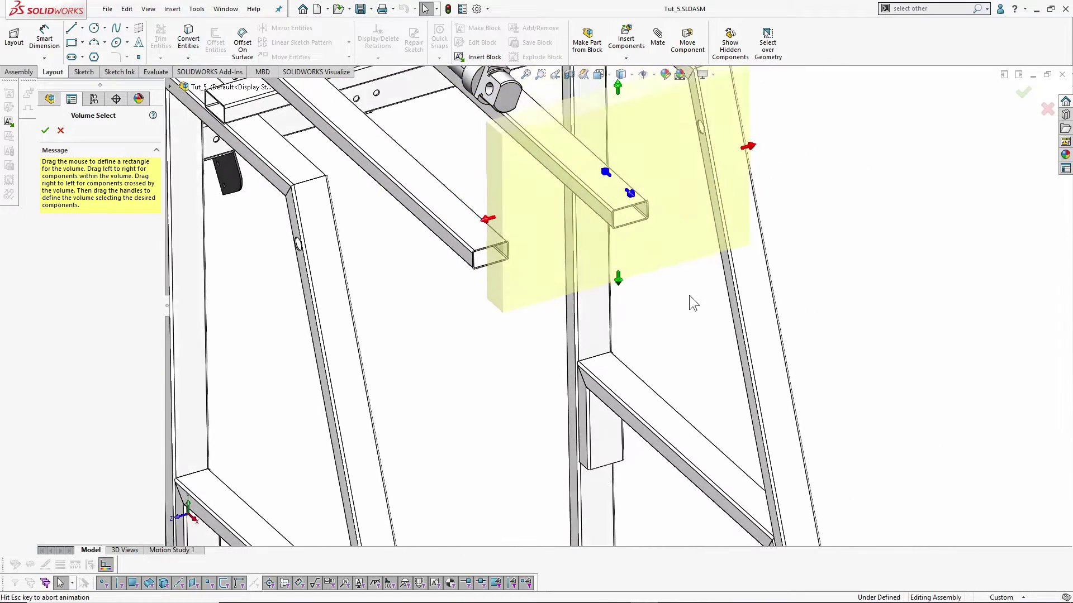
Extend the selection volume back over the bearing units, disc and shaft, request deletion of the captured components, and cancel it.
scroll(581, 195, "down", 2)
left_click_drag(635, 302, 306, 85)
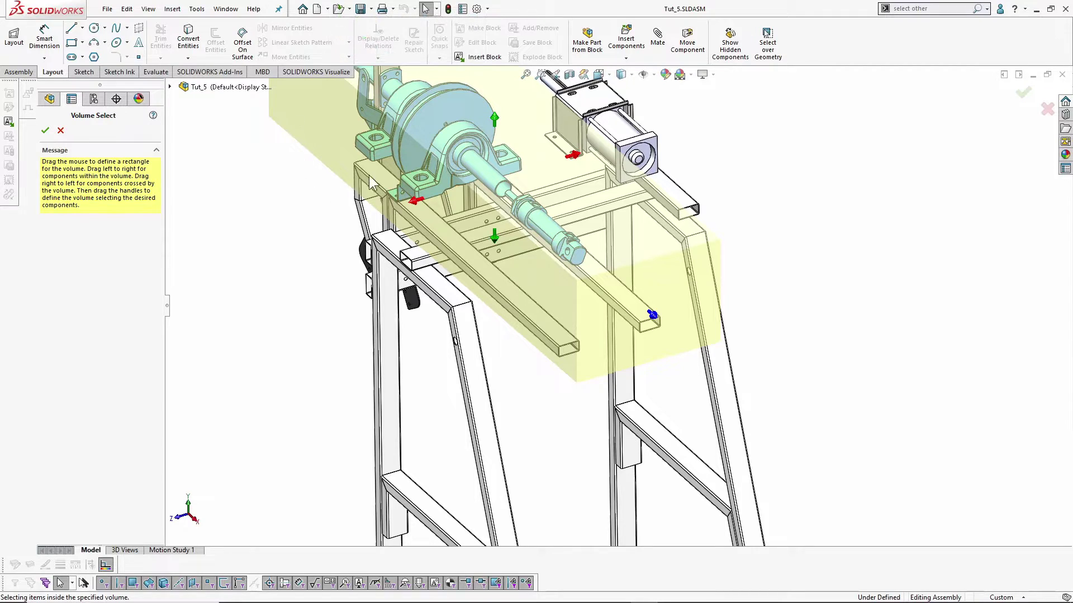
scroll(448, 287, "up", 3)
mouse_move(448, 286)
middle_mouse_down()
mouse_move(402, 242)
mouse_move(454, 291)
middle_mouse_up()
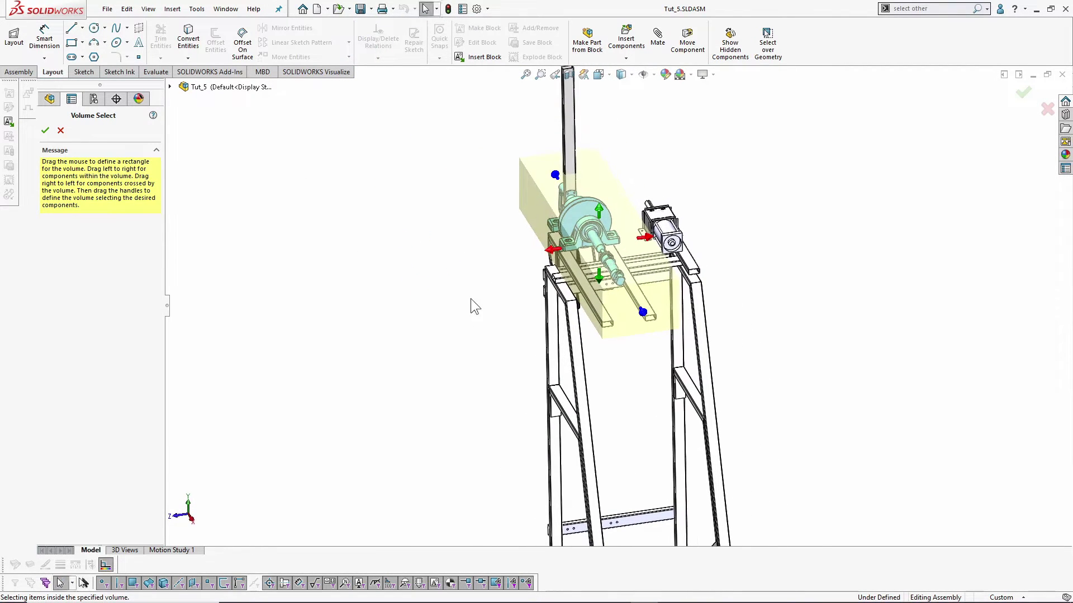
key("Delete")
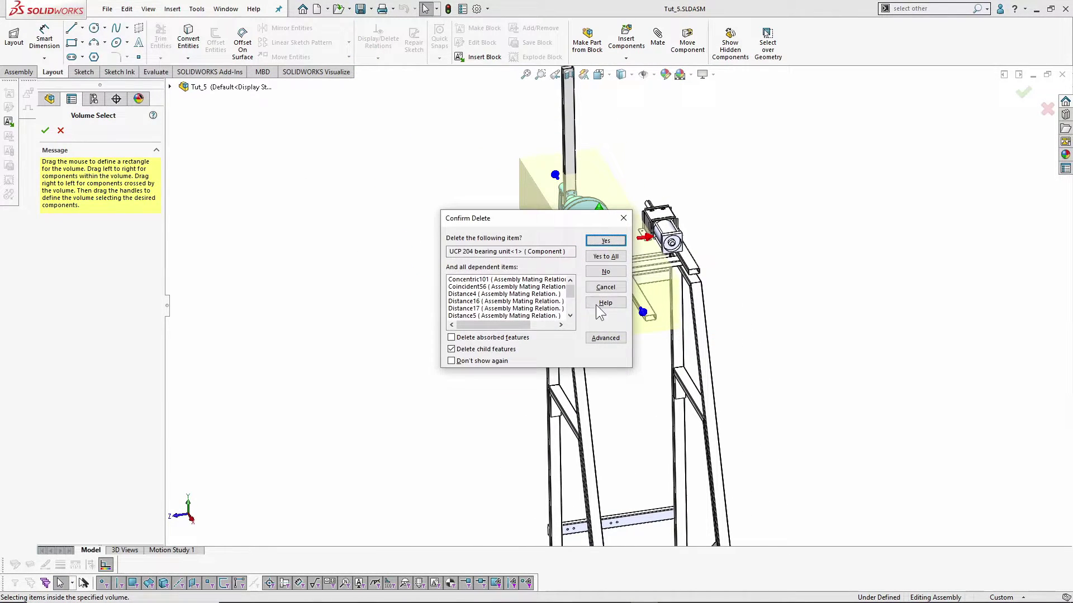
left_click(623, 218)
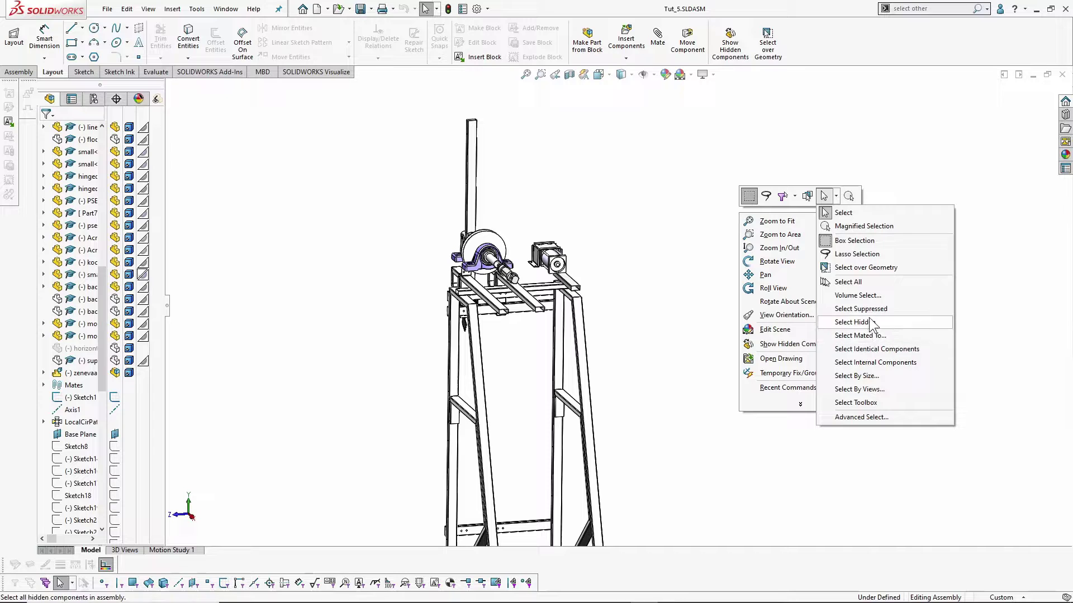
Select all suppressed components of the assembly, and then select all its hidden components instead.
left_click(869, 309)
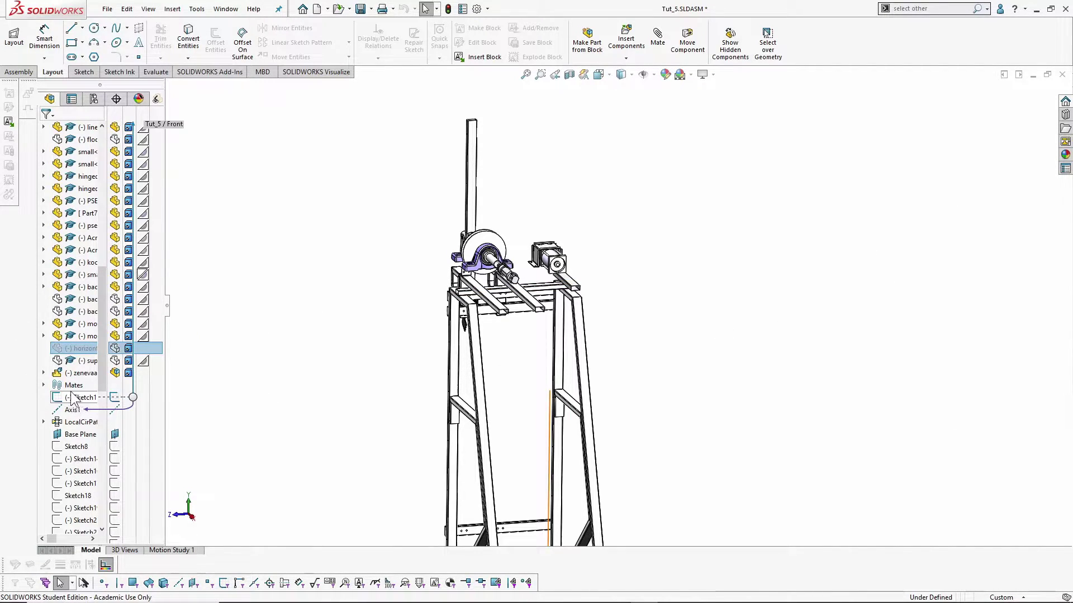
right_click(826, 273)
right_click(835, 170)
left_click(928, 155)
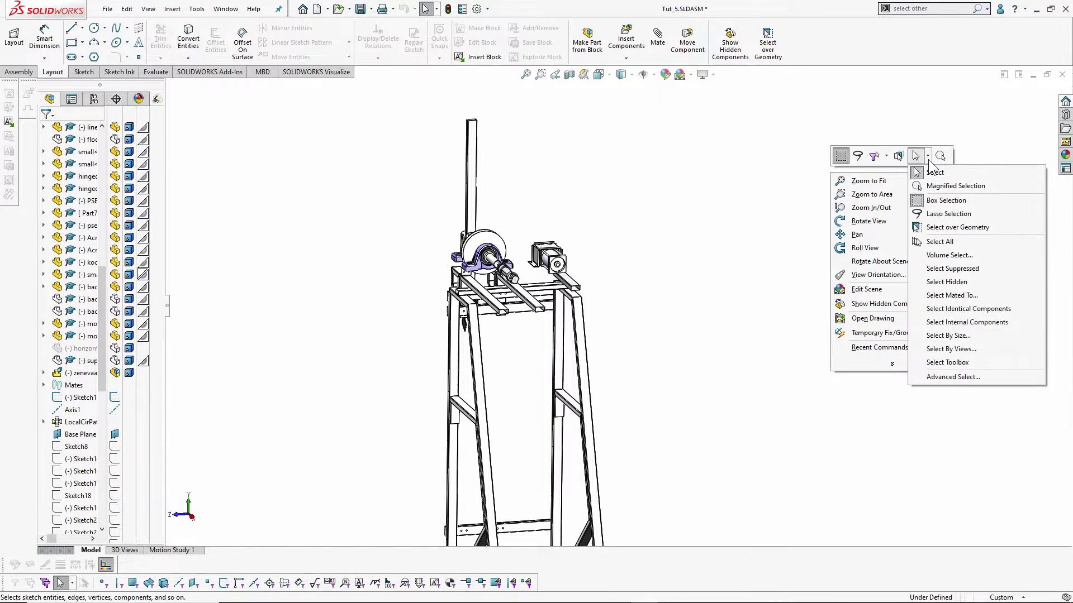
left_click(946, 282)
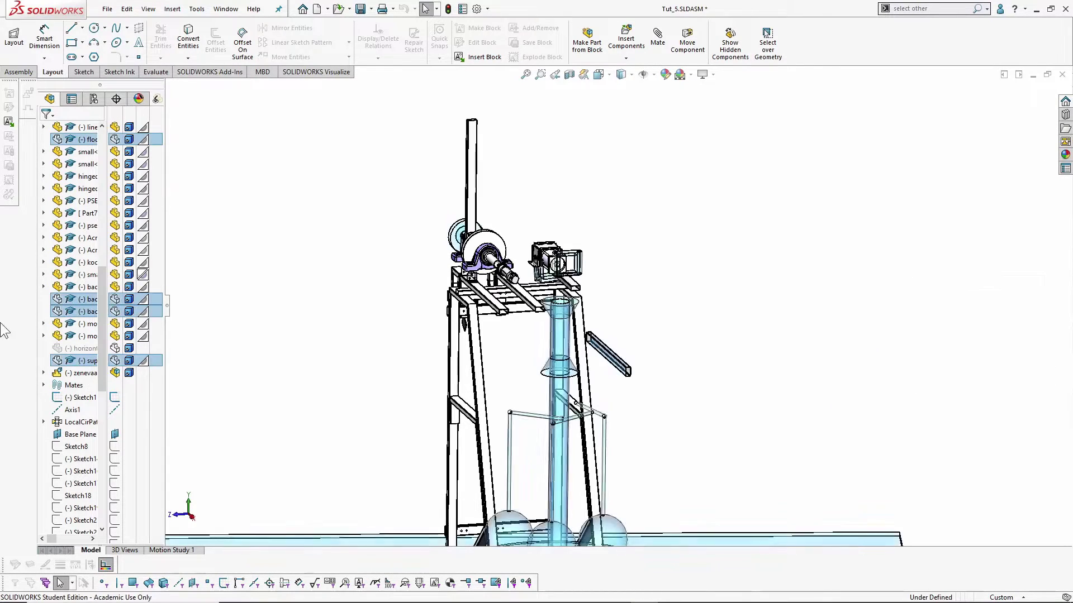
key("z")
key("z")
key("z")
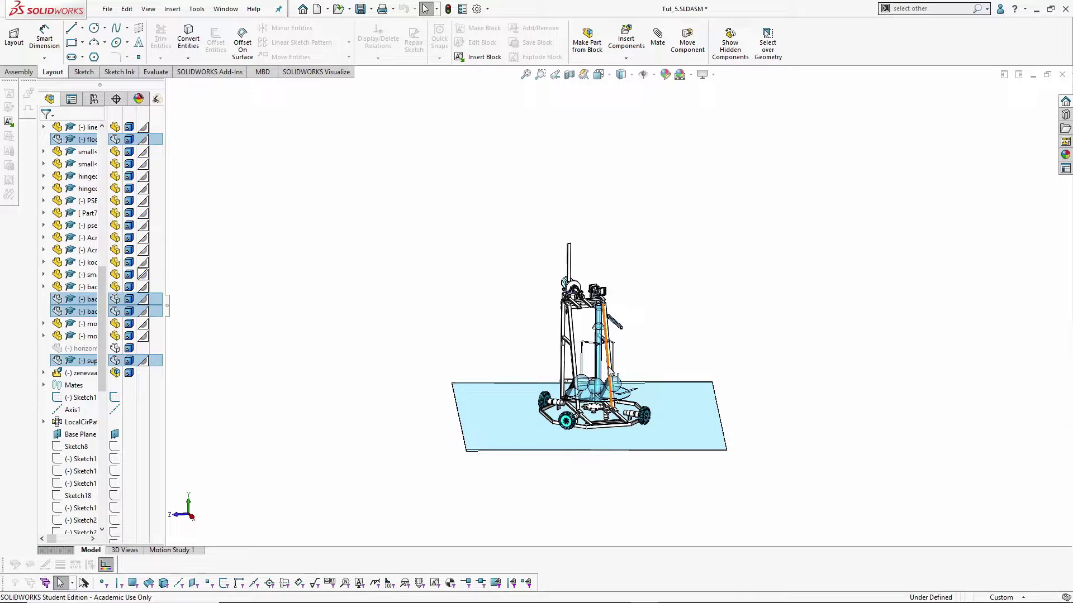
Use Select Mated To on the nearer upright frame to select every component mated to it.
scroll(684, 274, "down", 2)
right_click(731, 165)
left_click(826, 148)
left_click(859, 288)
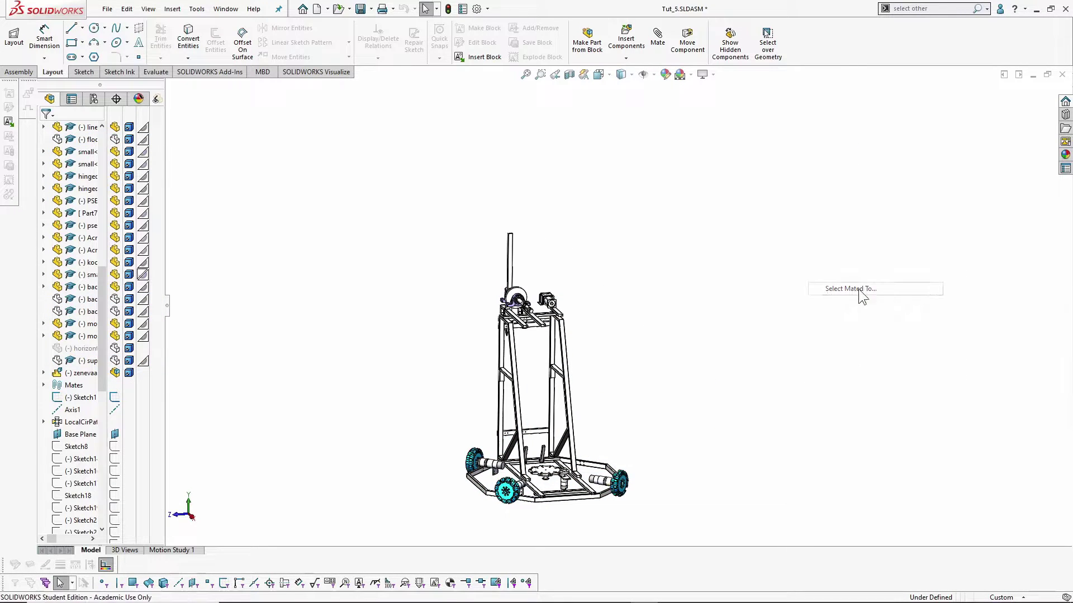
scroll(478, 333, "down", 5)
scroll(618, 221, "down", 5)
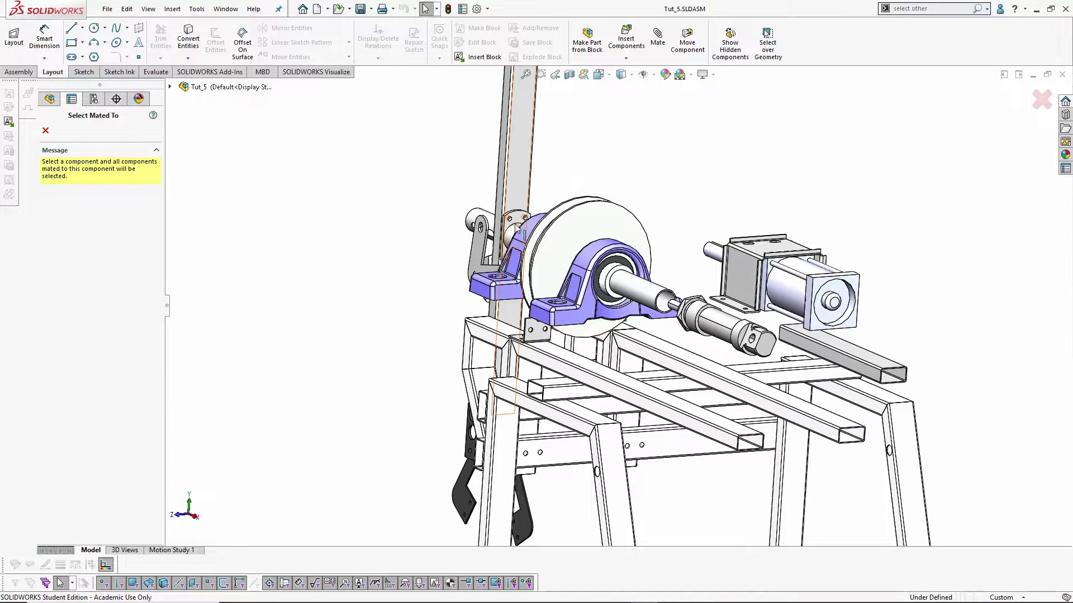
left_click(510, 429)
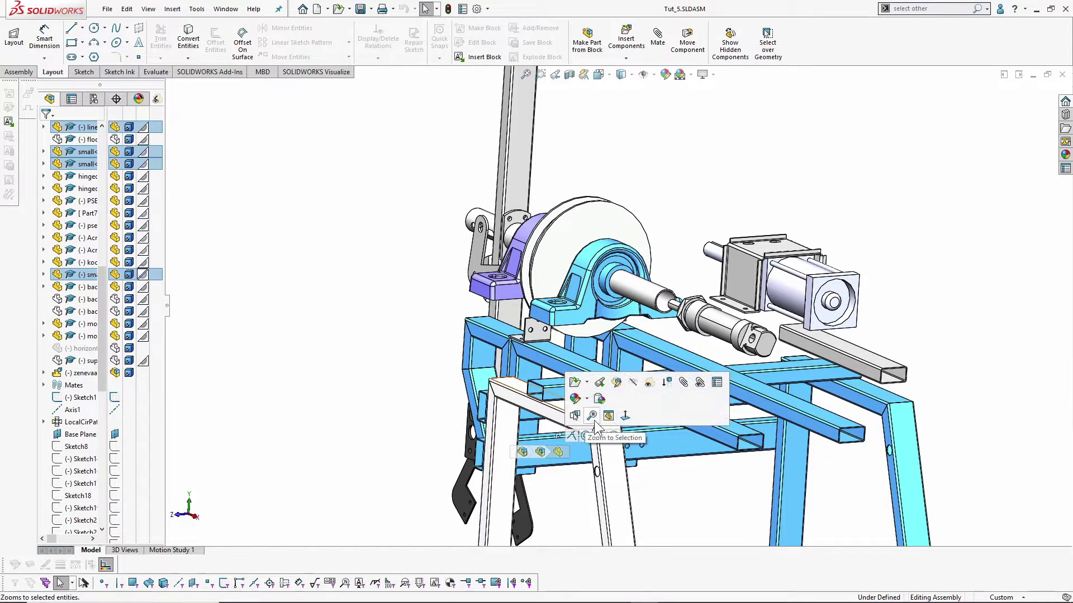
Use Select Identical Components on a component of the wheeled base to select all its matching instances.
right_click(882, 114)
left_click(983, 279)
scroll(772, 414, "up", 3)
scroll(748, 431, "up", 3)
scroll(620, 358, "down", 10)
scroll(618, 367, "up", 3)
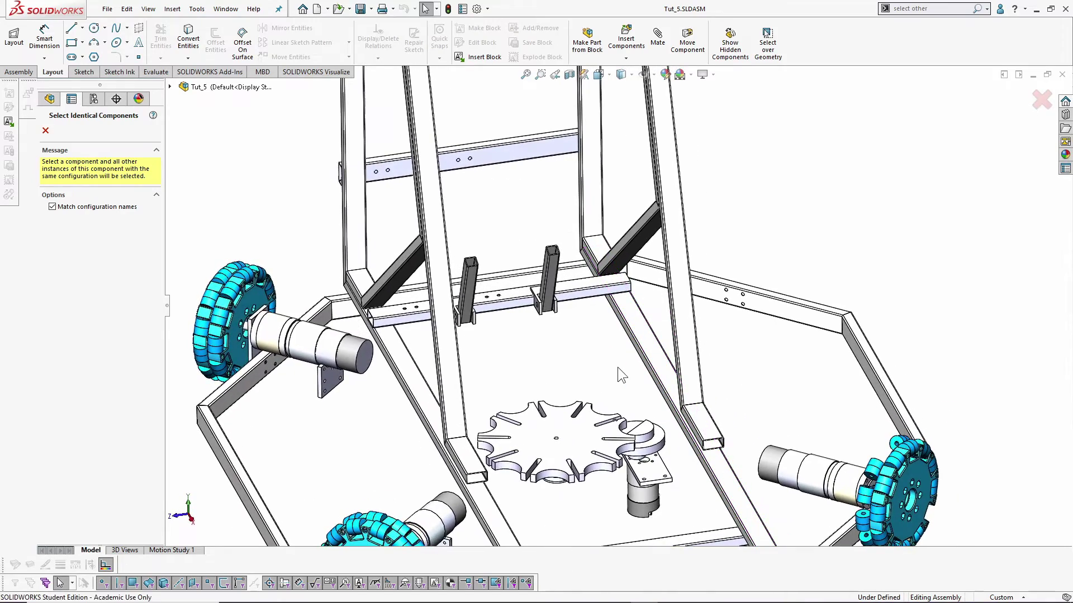
scroll(357, 302, "down", 5)
left_click(348, 294)
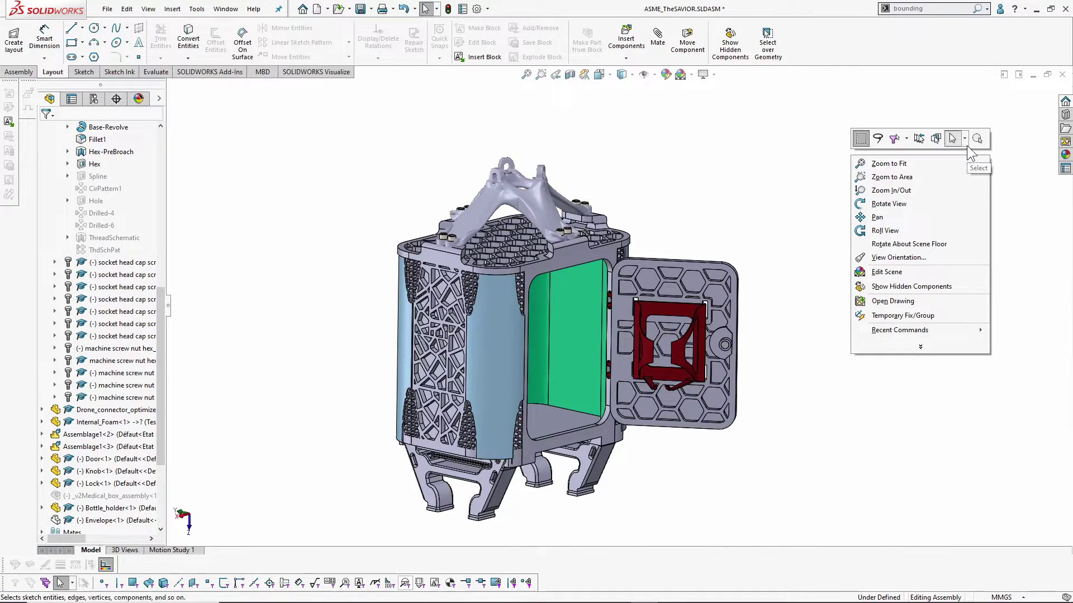
Select all internal components of the ASME_TheSAVIOR assembly and suppress the selected machine screw nuts.
left_click(965, 139)
left_click(971, 304)
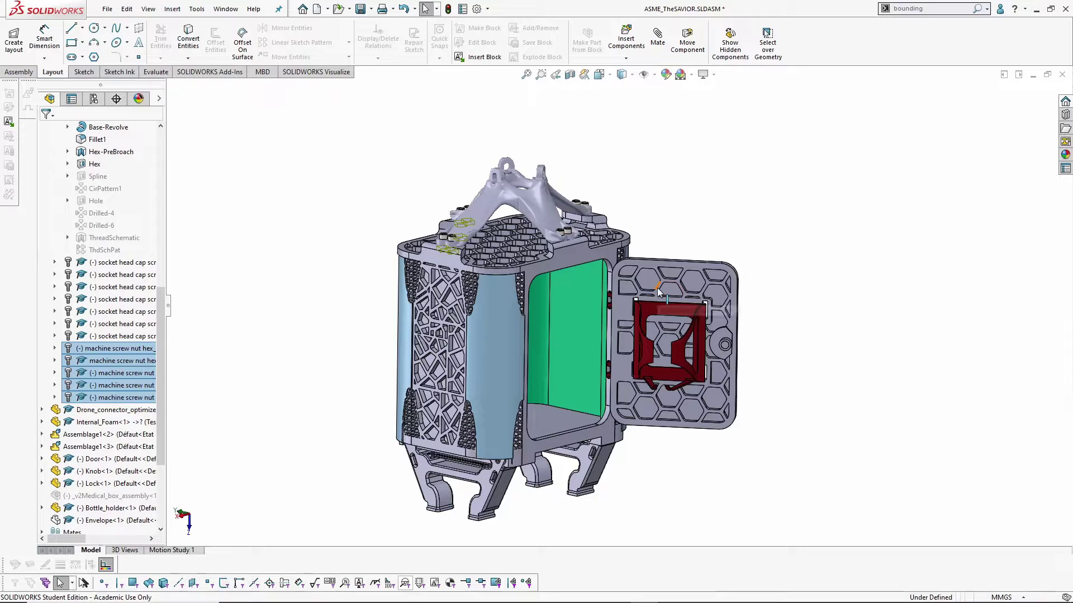
scroll(426, 211, "up", 5)
scroll(487, 252, "up", 8)
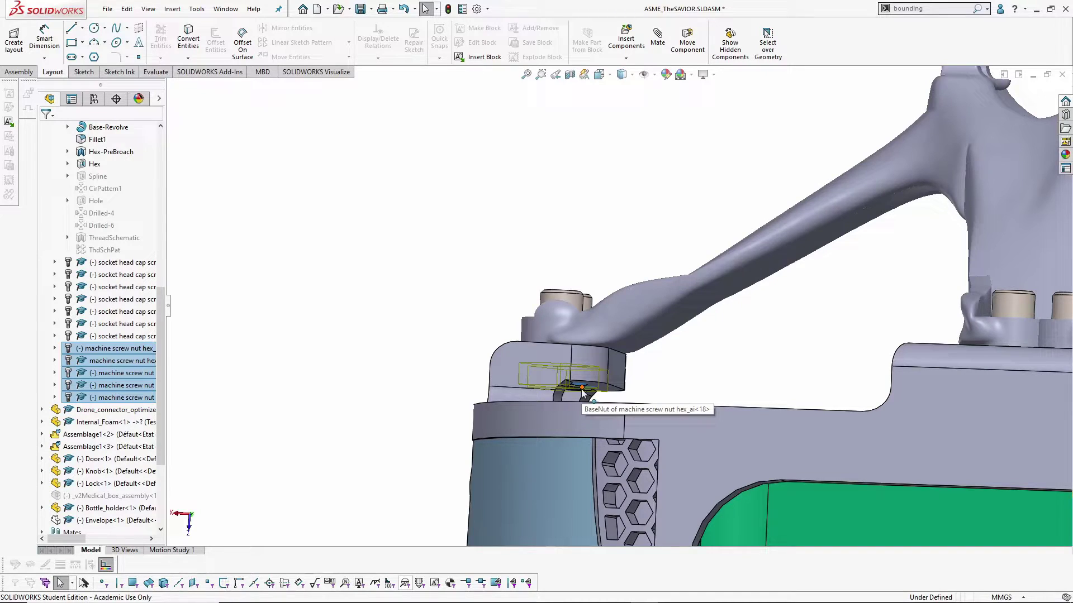
right_click(122, 360)
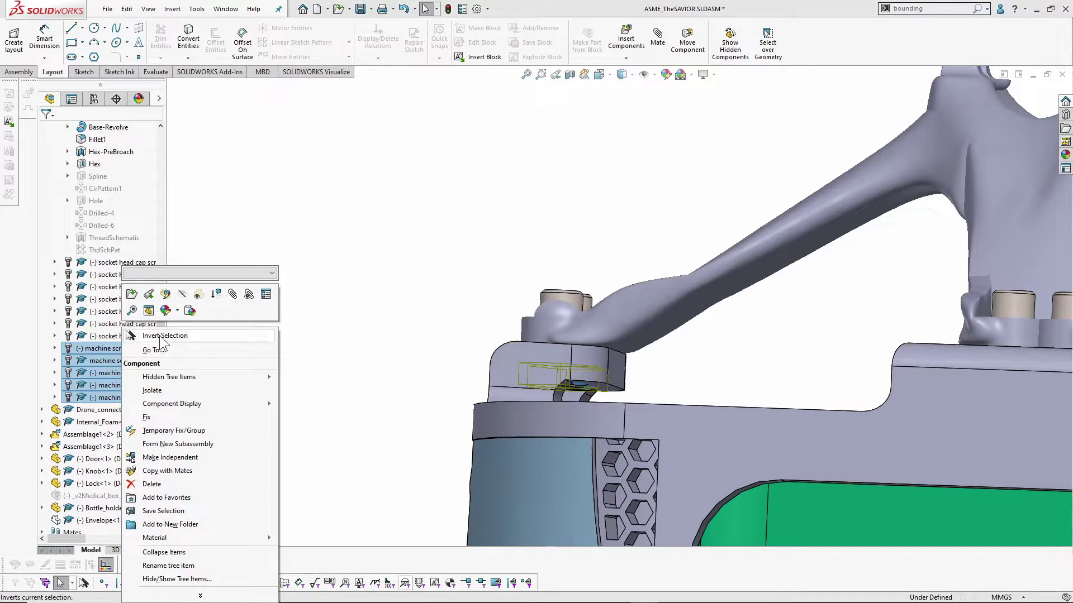
left_click(216, 295)
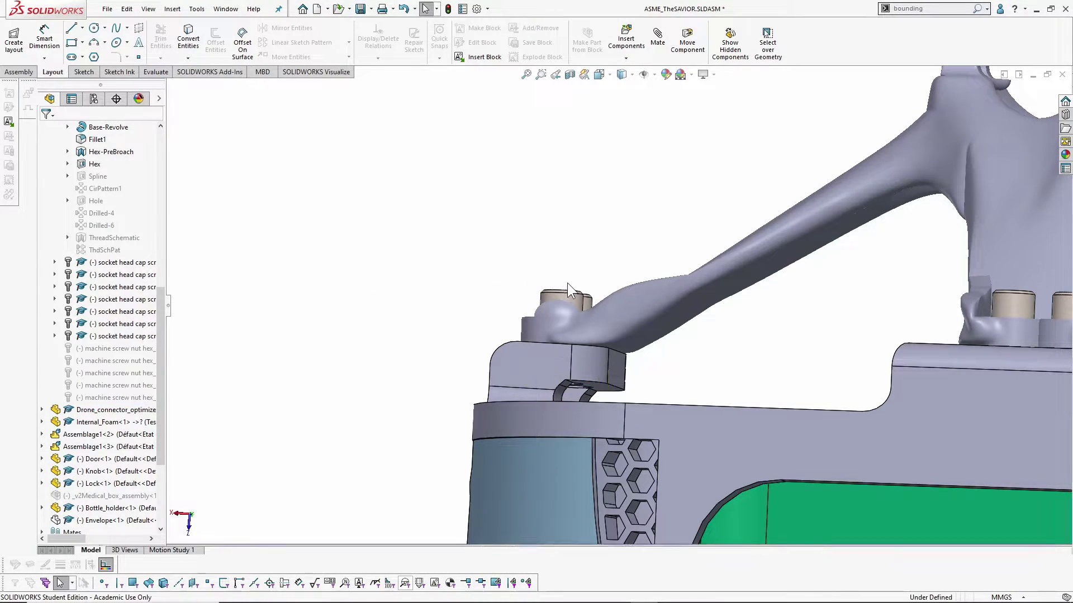
Select components of the ASME_TheSAVIOR assembly by their percentage of the assembly size.
scroll(564, 283, "up", 10)
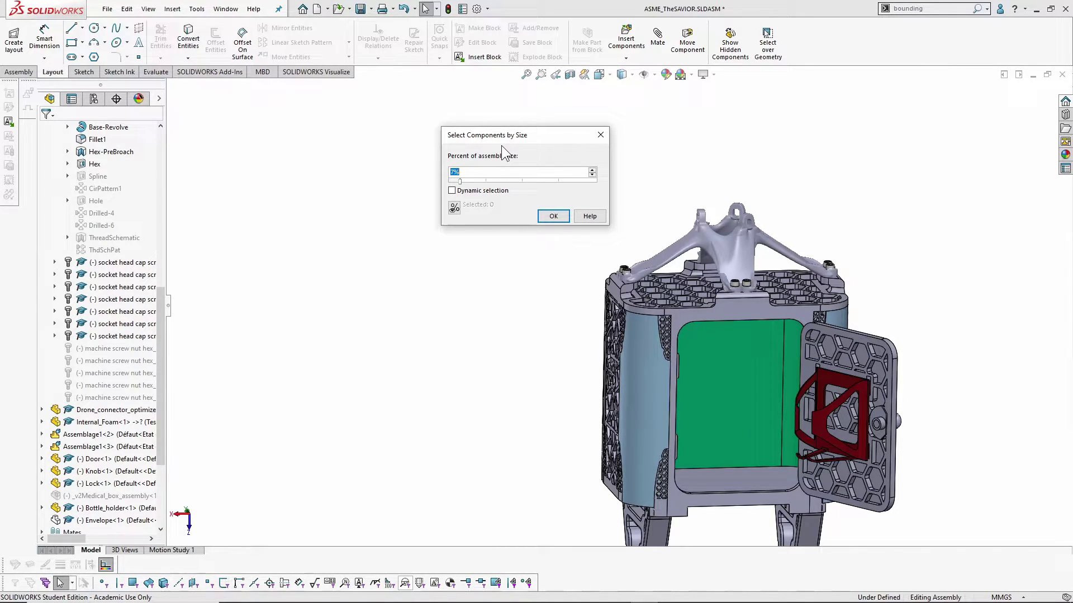
left_click(566, 214)
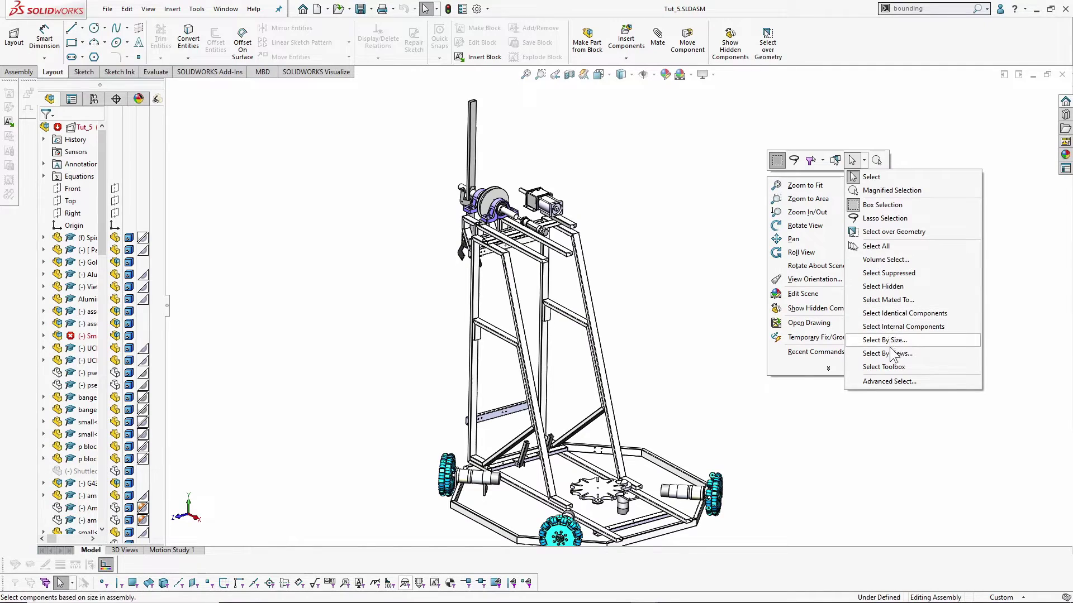
Use Select By Views with one standard view on the Tut_5 assembly, and then select all its Toolbox components.
left_click(892, 354)
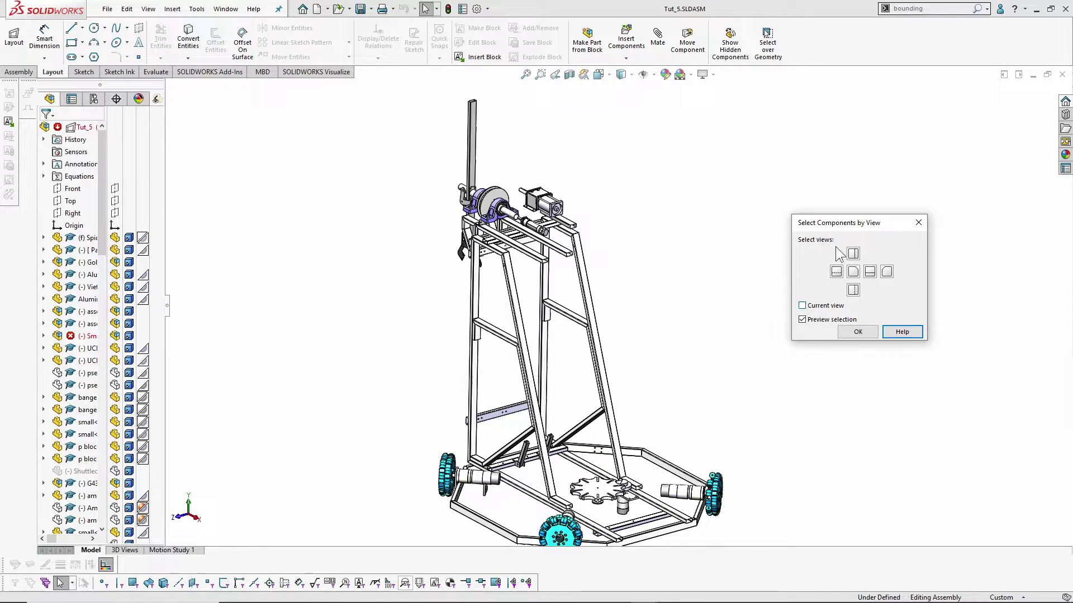
left_click(853, 272)
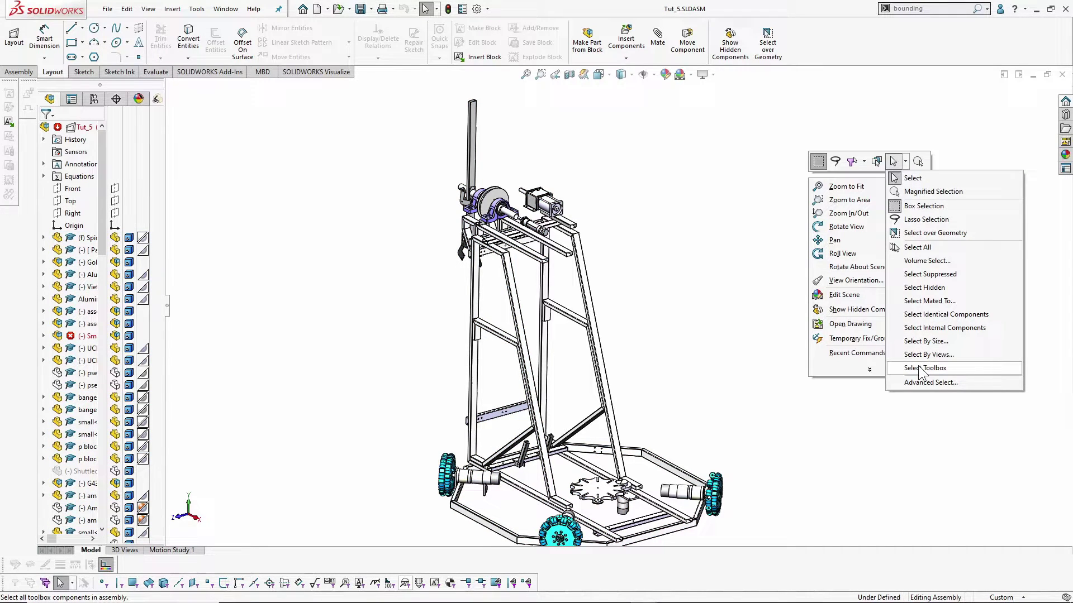
left_click(918, 367)
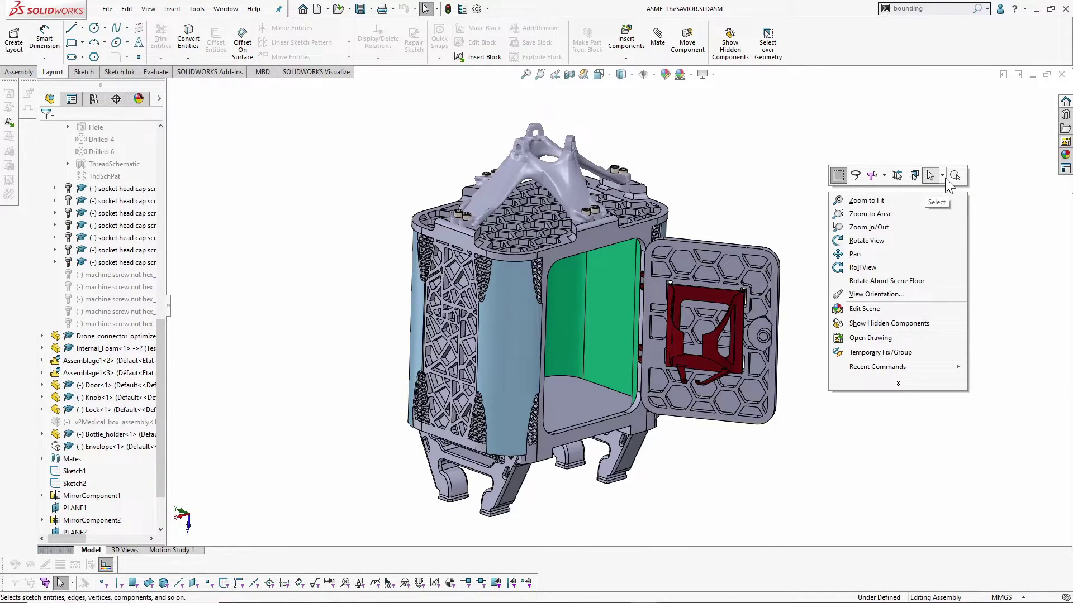
Use Advanced Select on the ASME_TheSAVIOR assembly to select all components with a part mass less than 300.
left_click(942, 175)
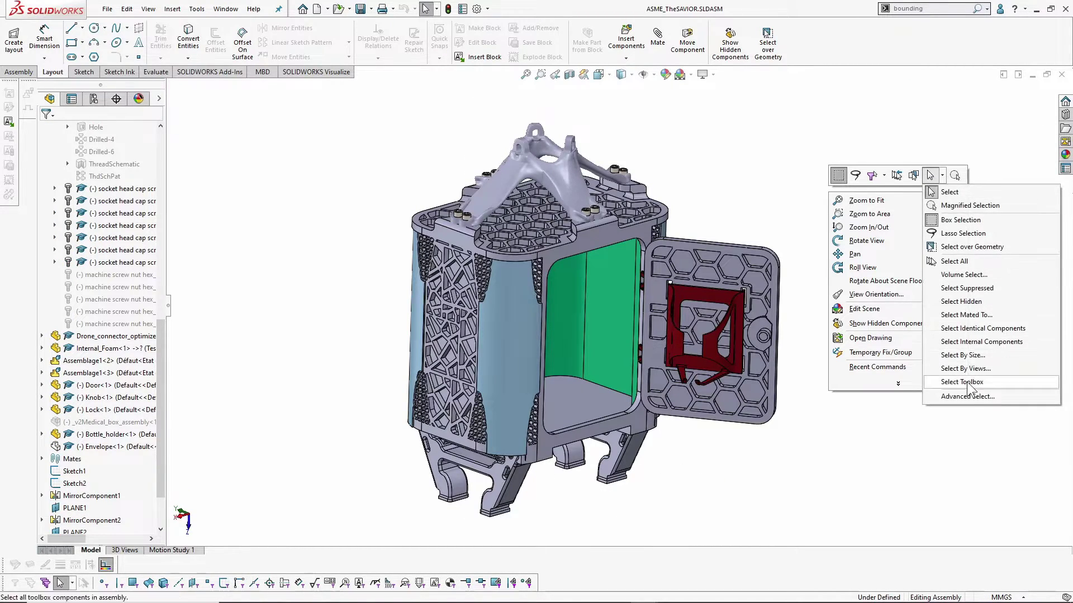
left_click(968, 397)
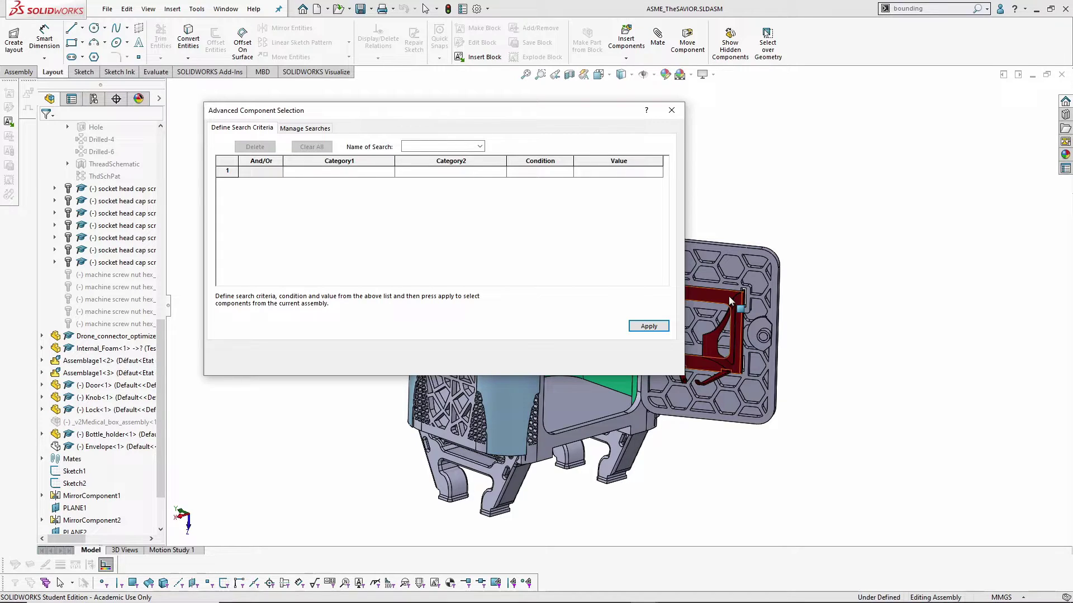
left_click(728, 296)
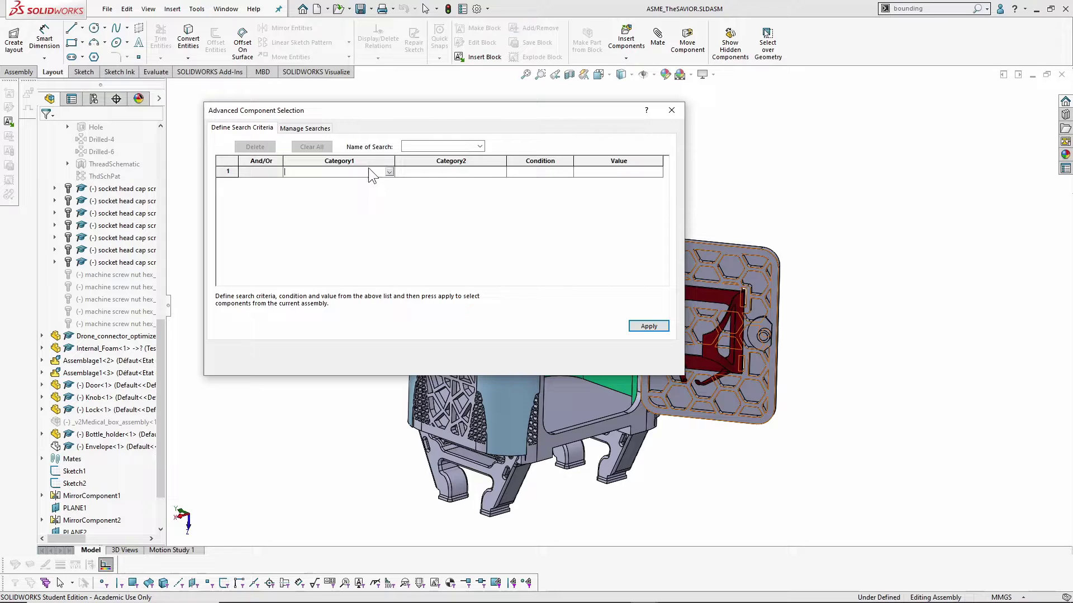
left_click_drag(556, 108, 355, 115)
left_click(178, 177)
left_click(188, 178)
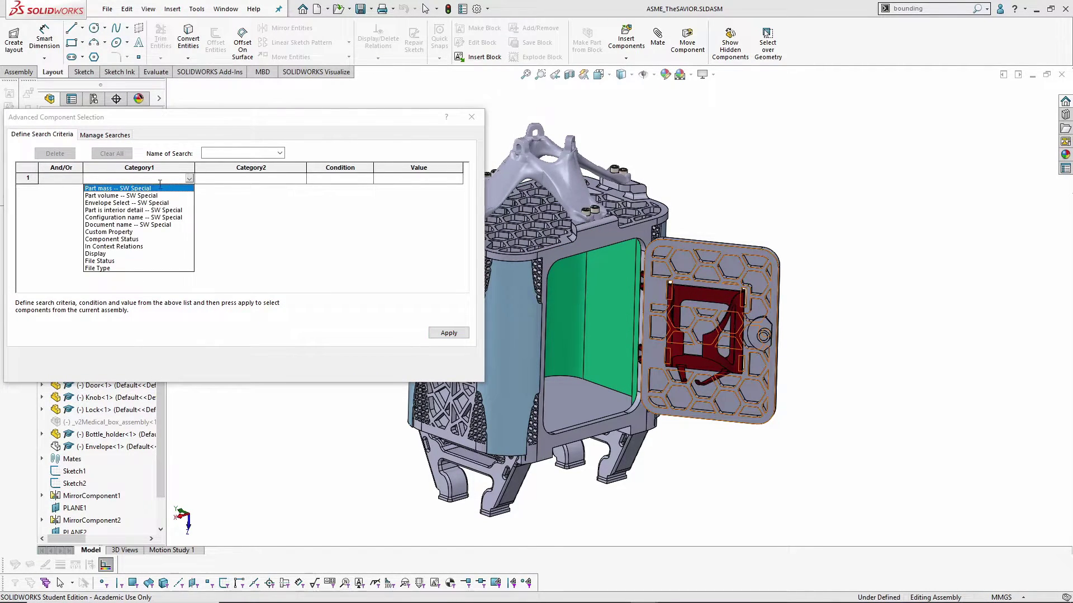
left_click(123, 190)
left_click(370, 180)
left_click(367, 178)
left_click(317, 210)
left_click(398, 179)
type("300")
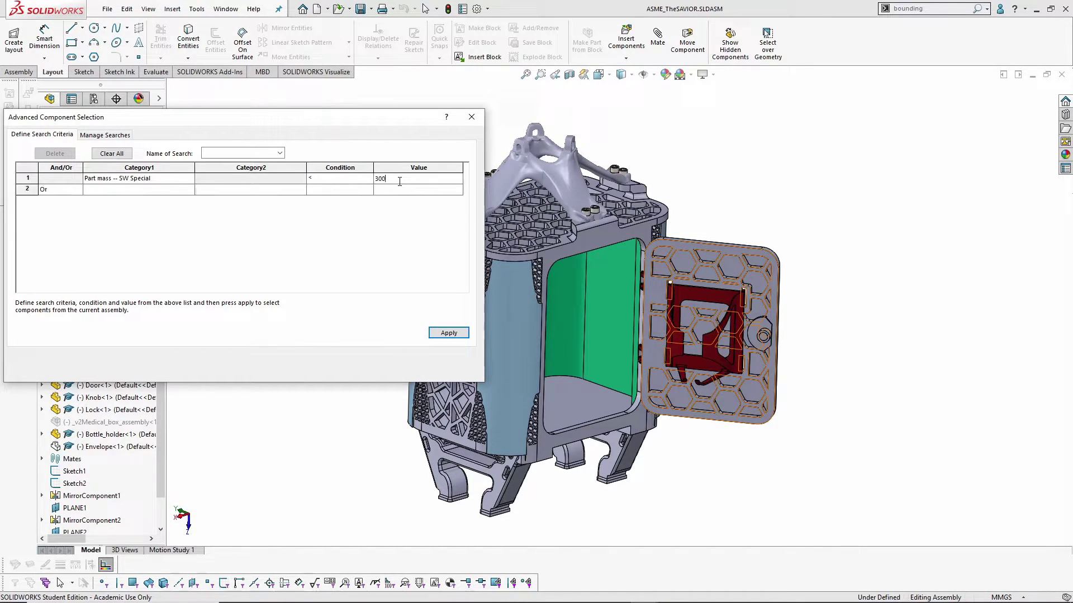
left_click(449, 332)
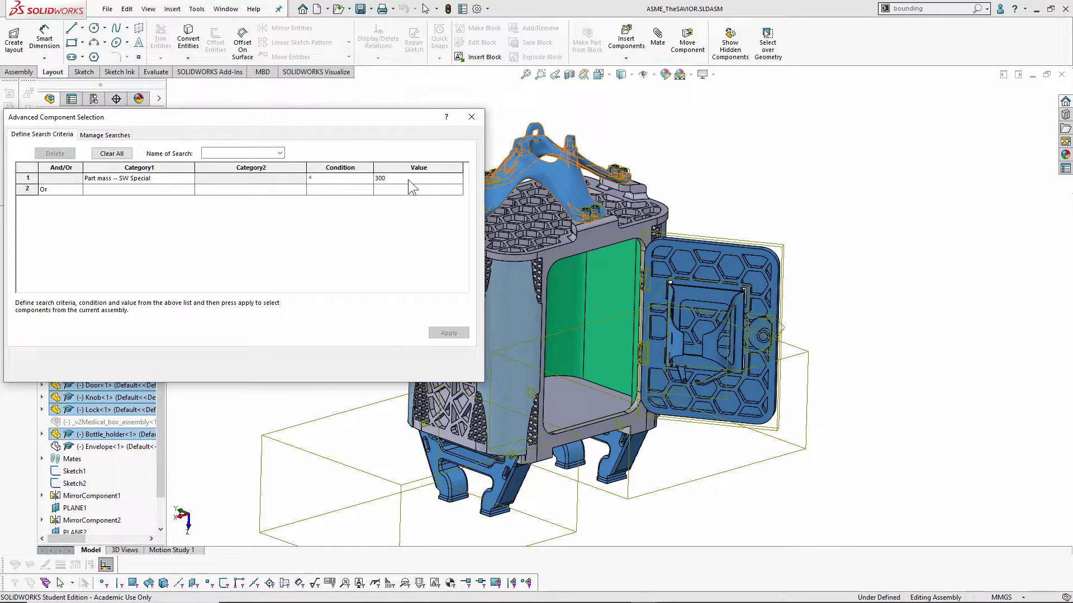
left_click(379, 180)
left_click(195, 177)
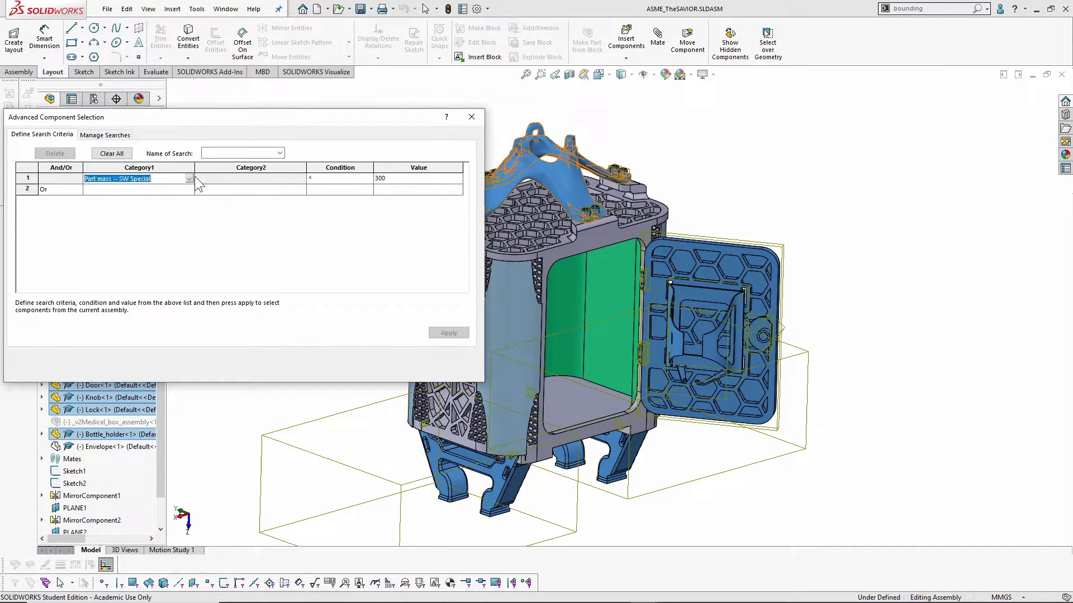
left_click(190, 178)
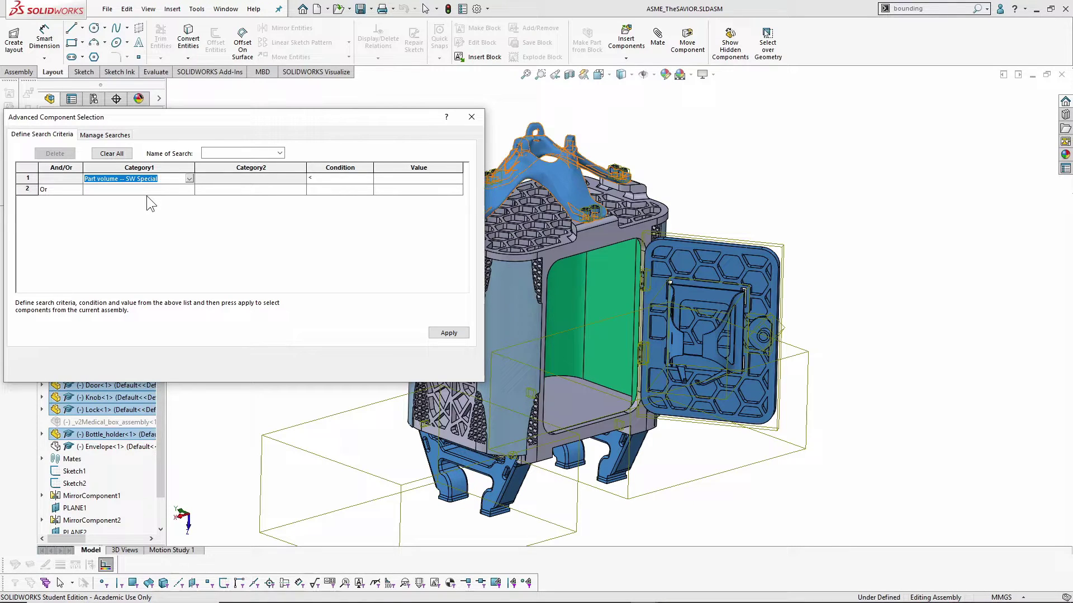
left_click(188, 178)
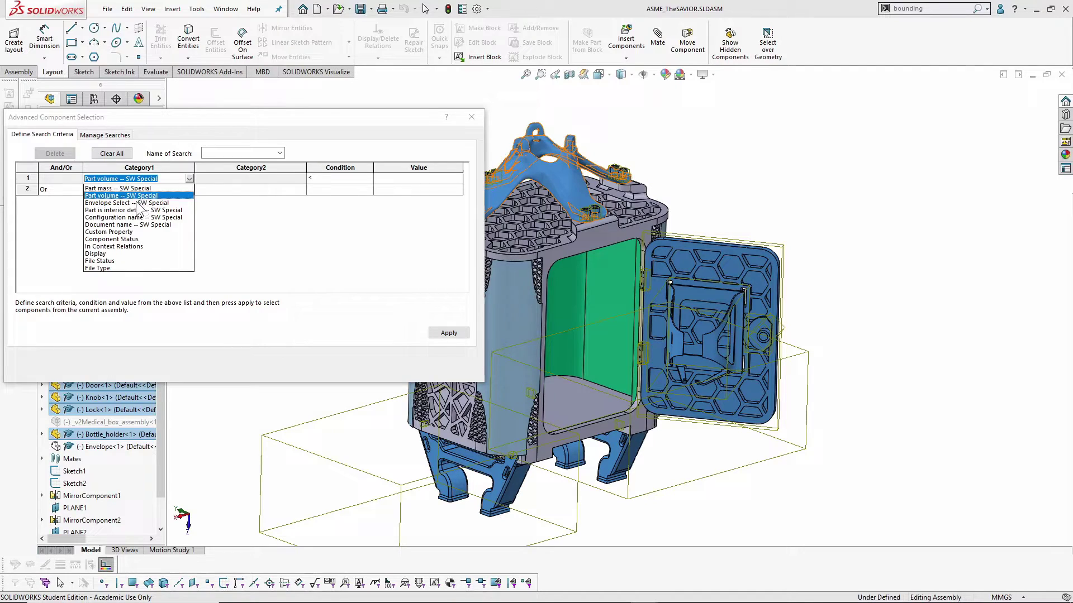
left_click(138, 203)
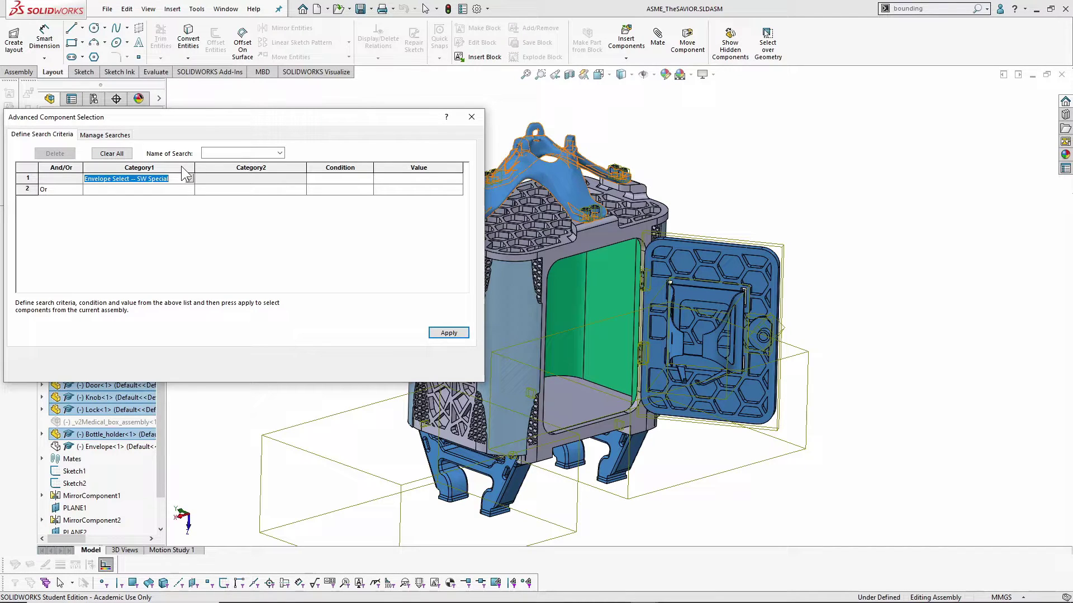
left_click_drag(231, 117, 485, 113)
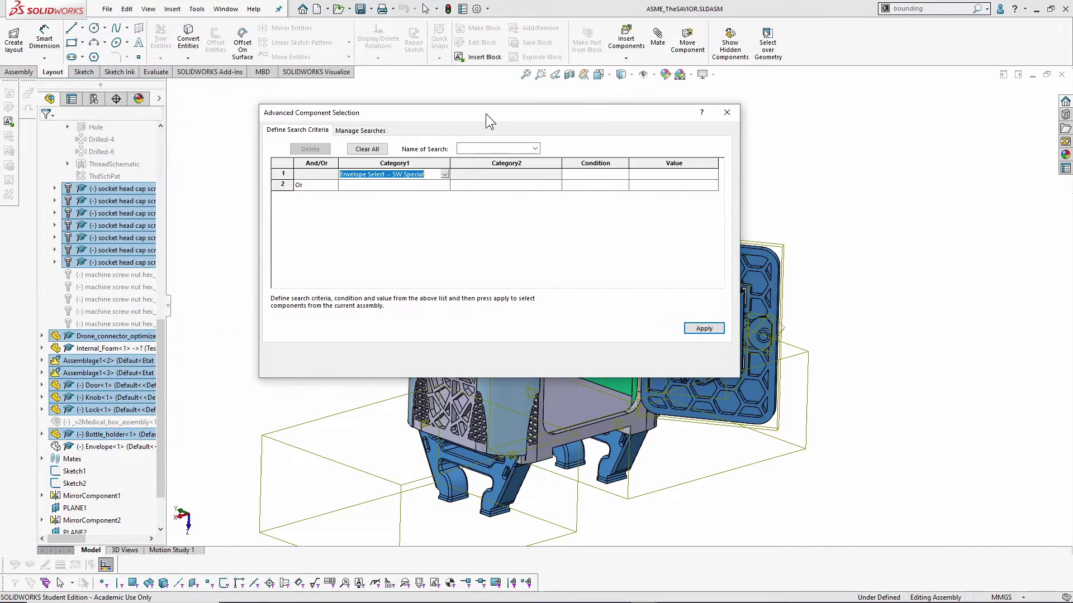
left_click(735, 119)
left_click(767, 146)
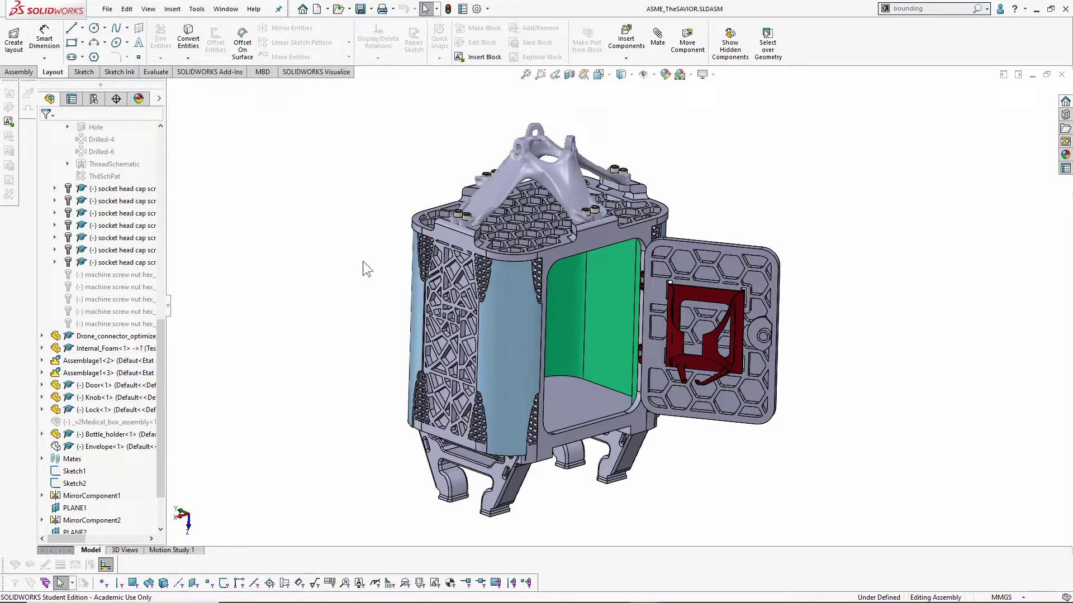
Show the hidden Envelope component and make it an envelope in its component properties.
left_click(116, 447)
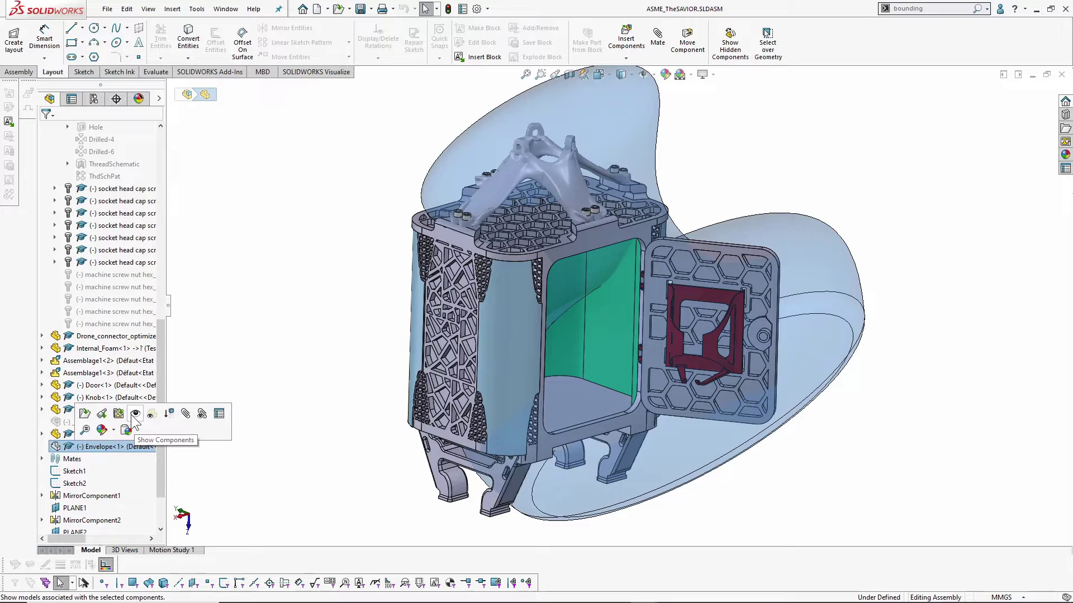
left_click(127, 431)
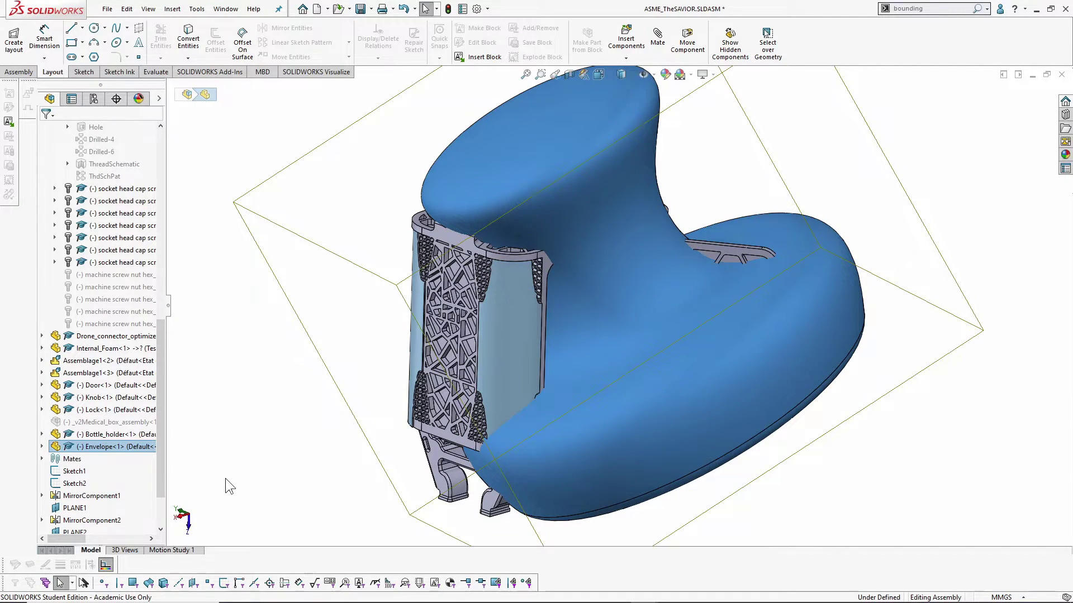
left_click(103, 444)
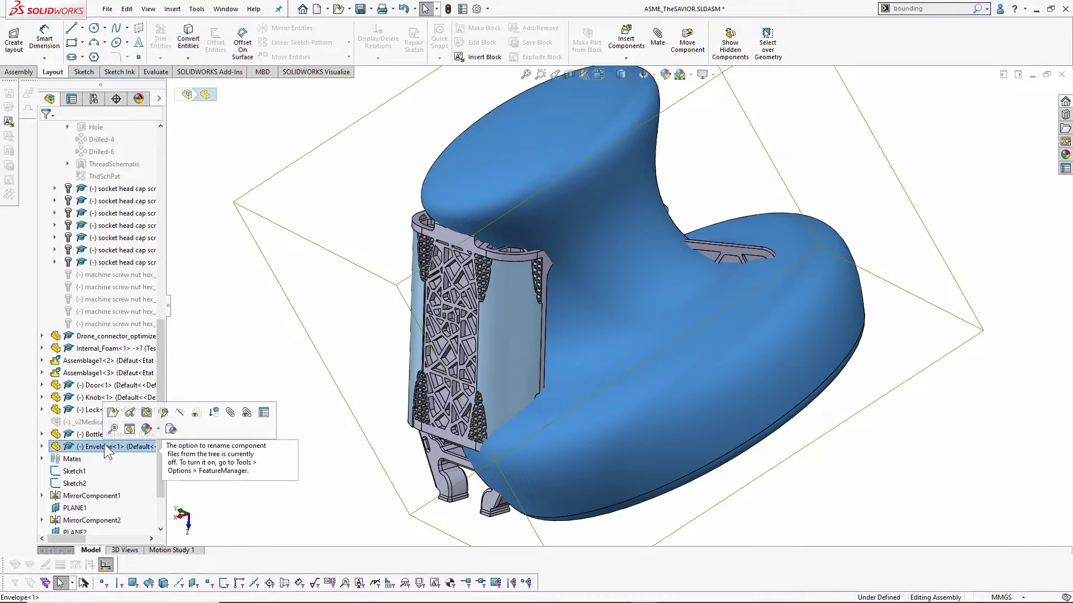
left_click(264, 413)
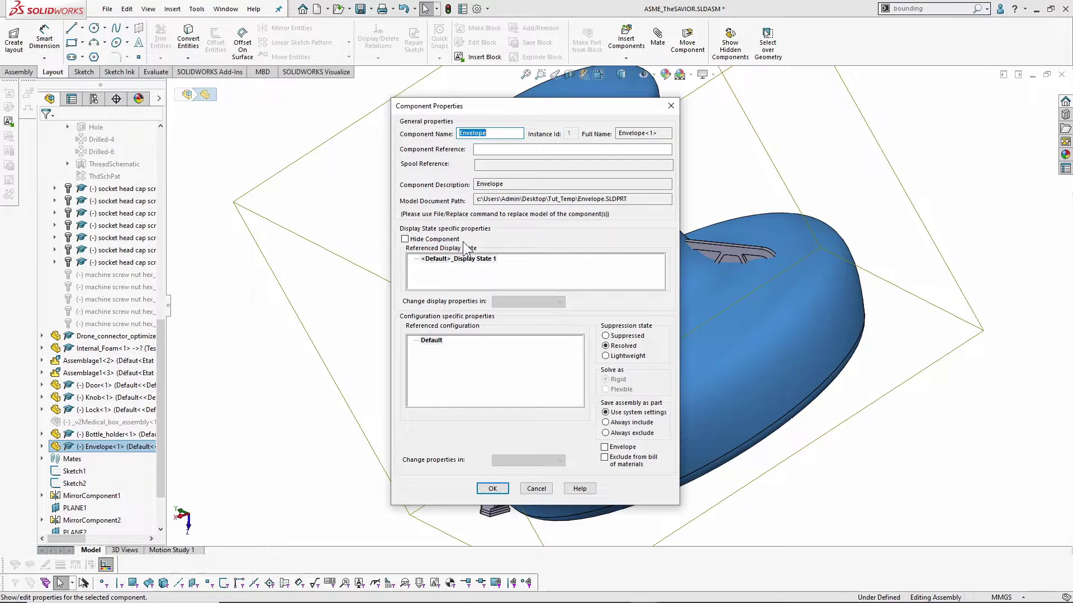
left_click(605, 447)
left_click(491, 489)
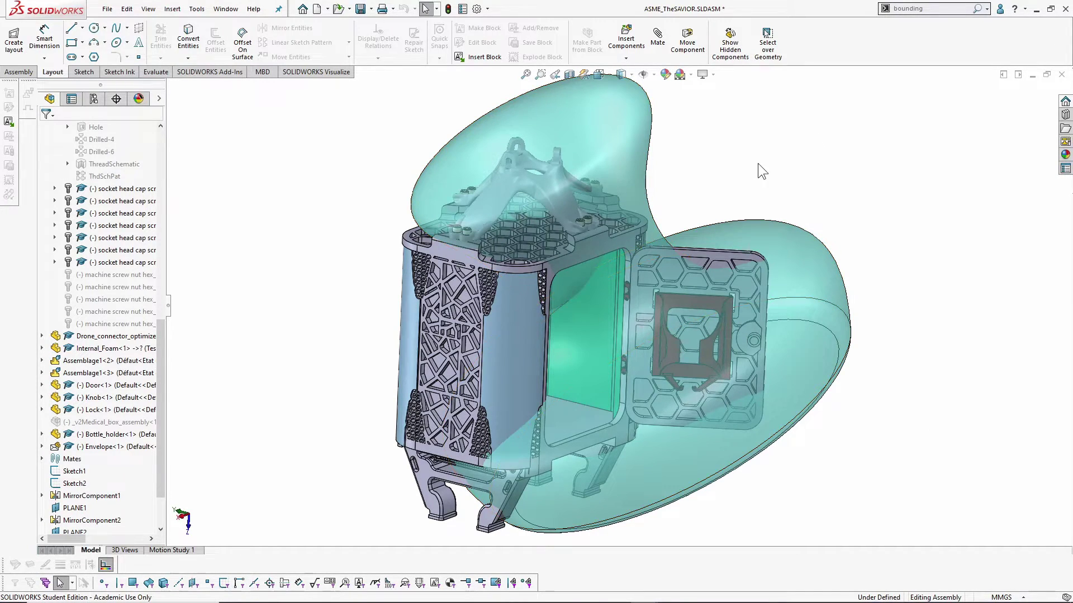
Start an advanced component search using the Envelope Select category with the condition "is inside".
right_click(822, 111)
left_click(935, 93)
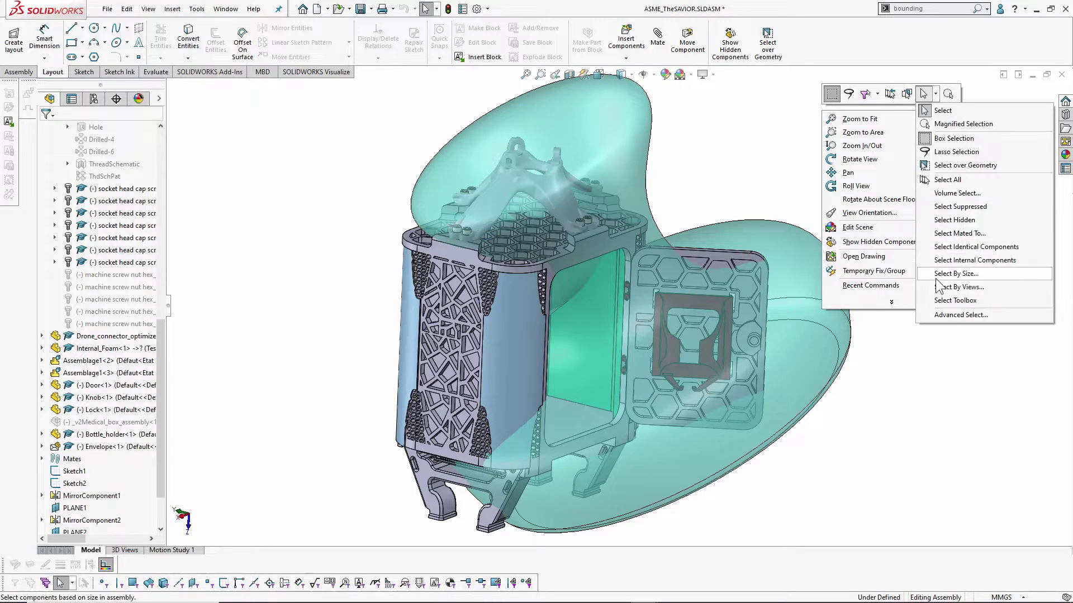
left_click(954, 316)
left_click(398, 178)
left_click(444, 173)
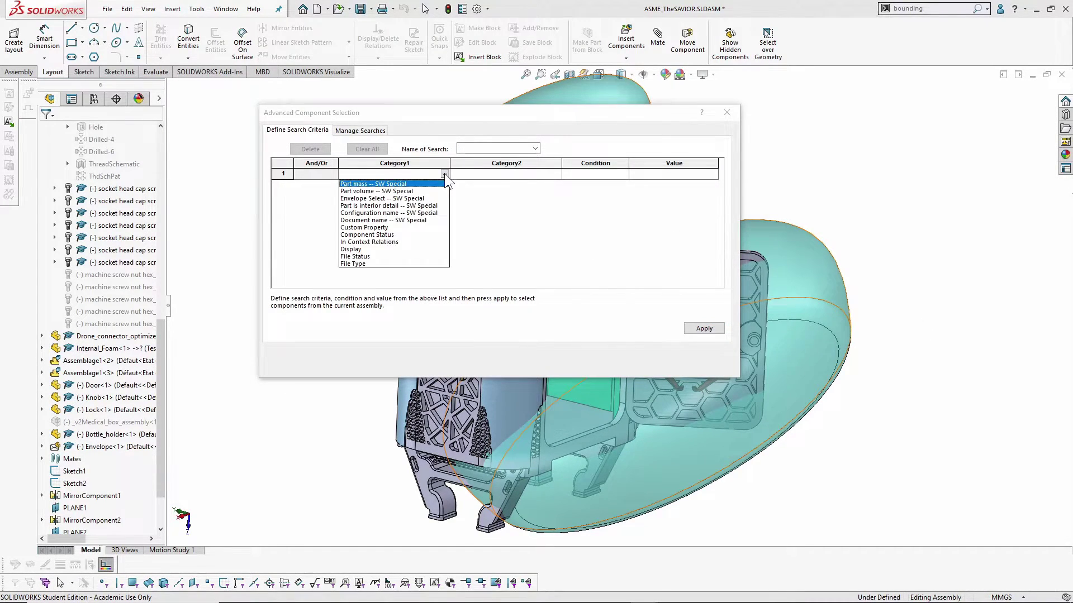
left_click(379, 198)
left_click(601, 177)
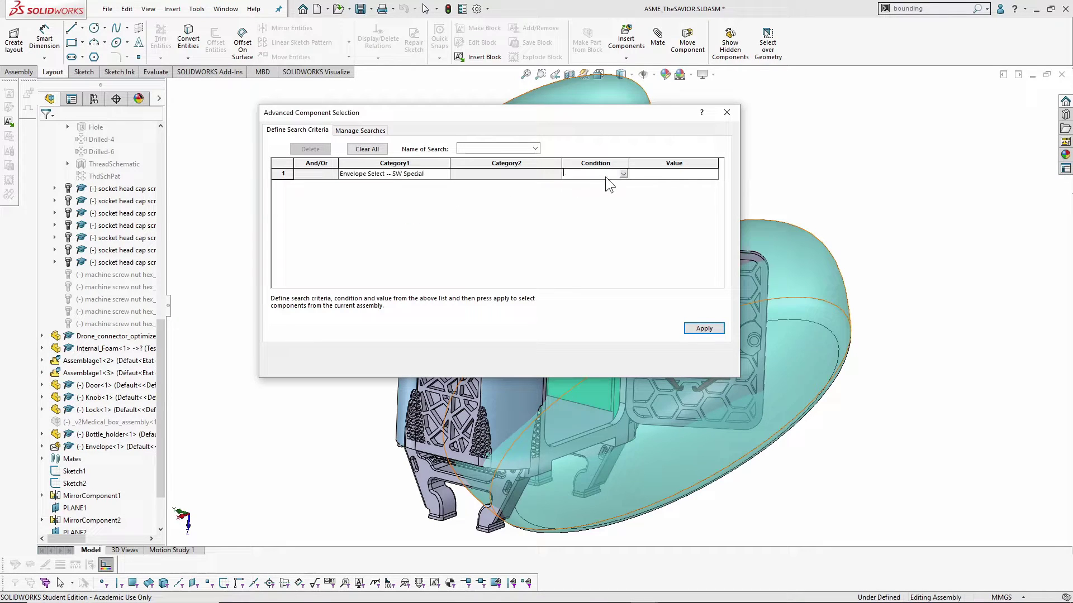
left_click(623, 174)
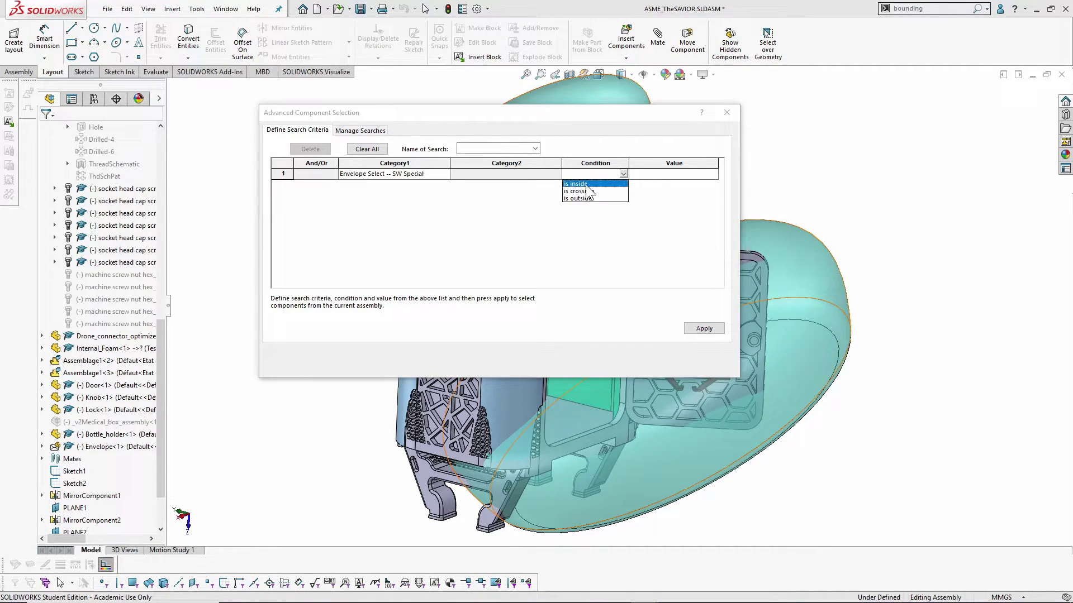
left_click(585, 183)
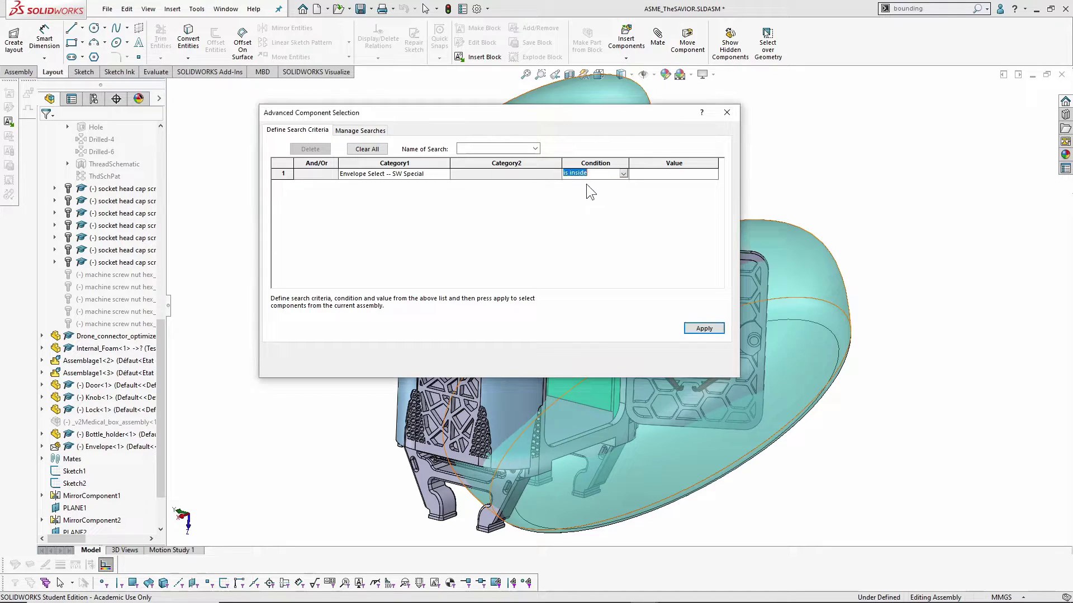
Set the envelope search value to Envelope-1, apply the search to select the matching components, and close the dialog.
left_click(709, 174)
left_click(712, 173)
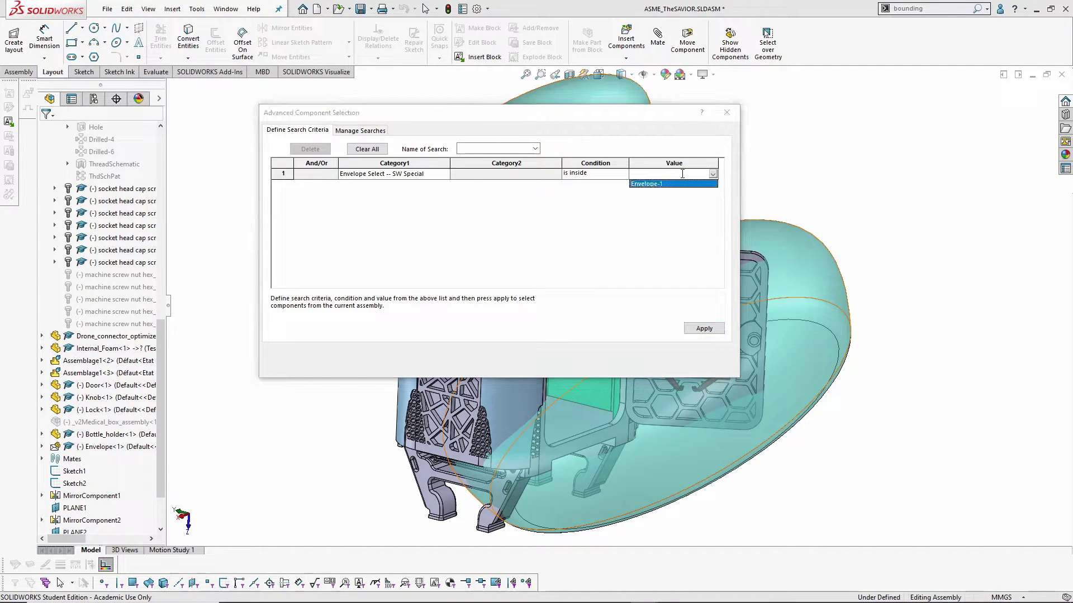
left_click(642, 185)
left_click(703, 328)
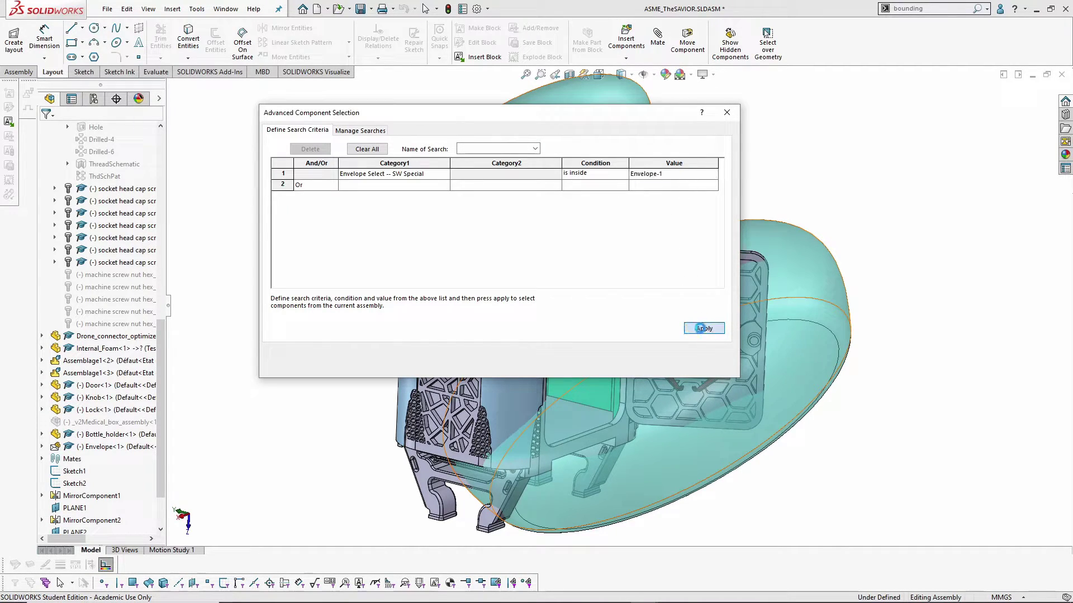
left_click_drag(606, 113, 355, 117)
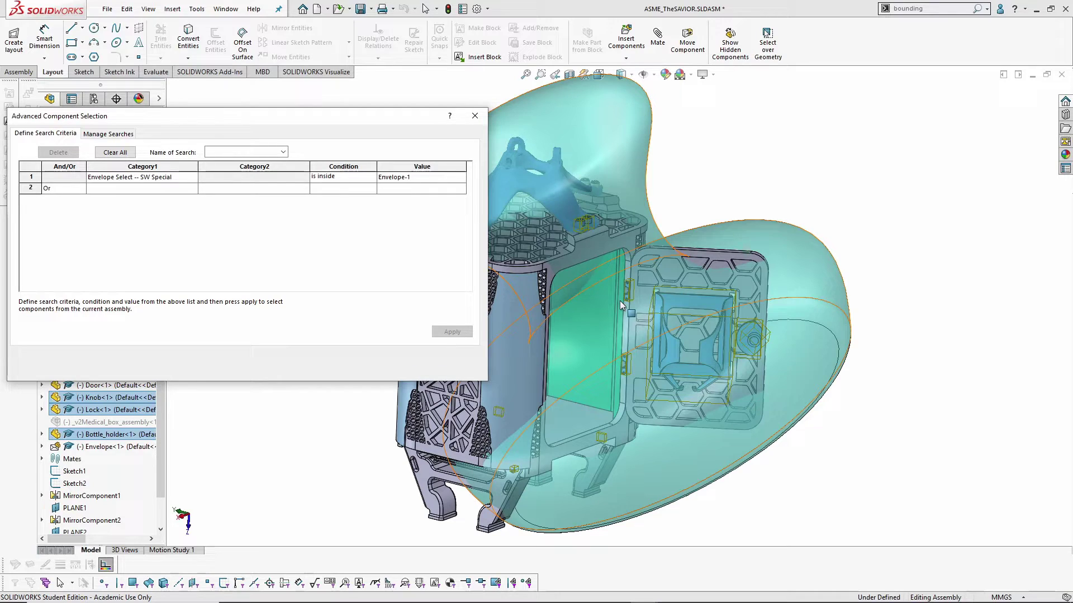
left_click(475, 116)
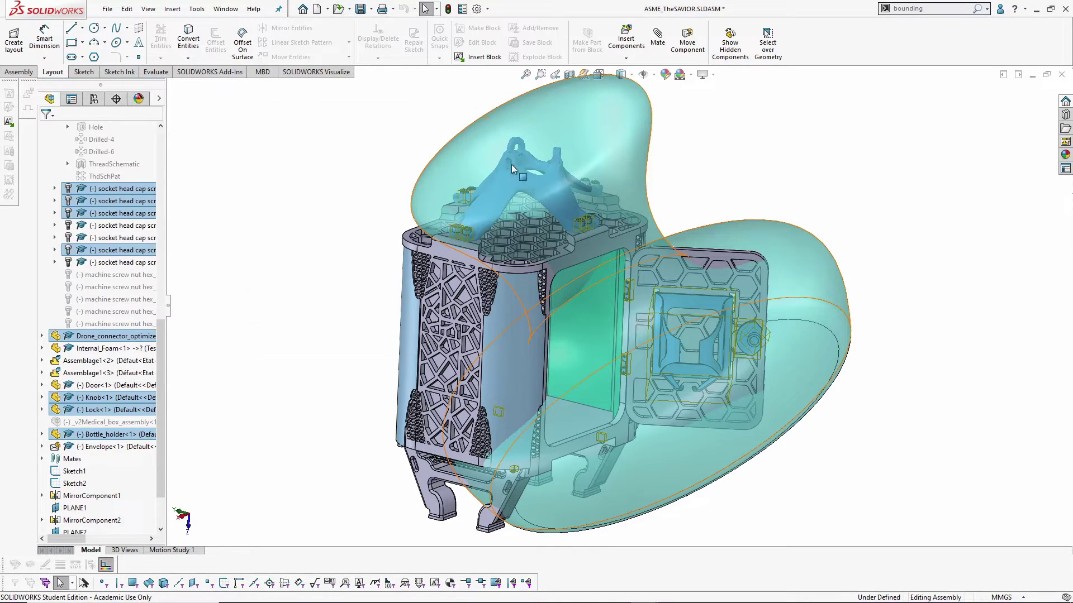
Use Advanced Select on the ASME_TheSAVIOR assembly to select components whose Component Status equals Fixed.
left_click(509, 357)
left_click(410, 327, "ctrl")
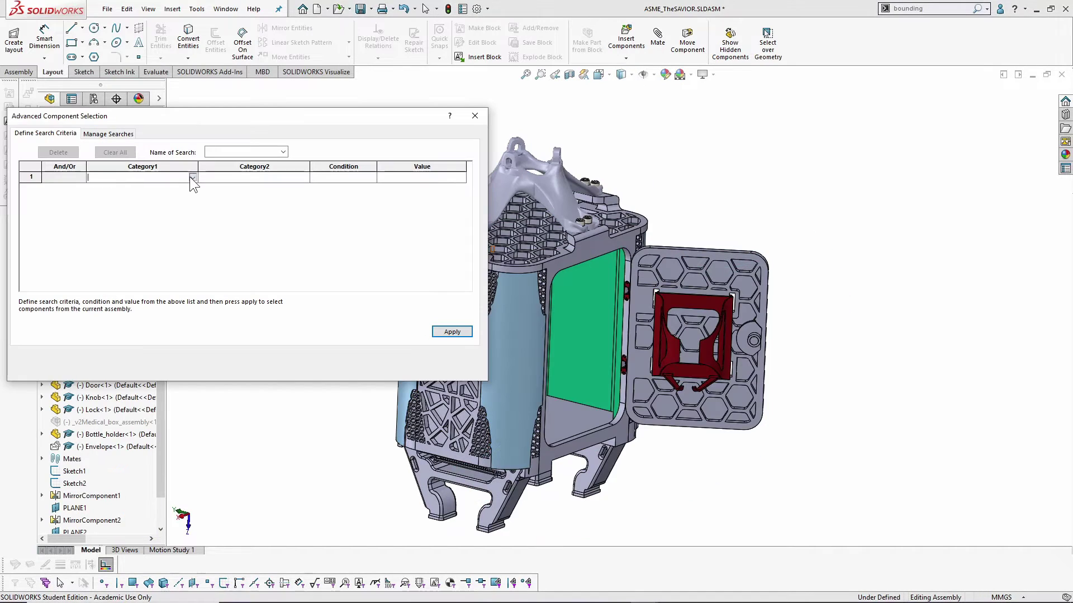
left_click(190, 177)
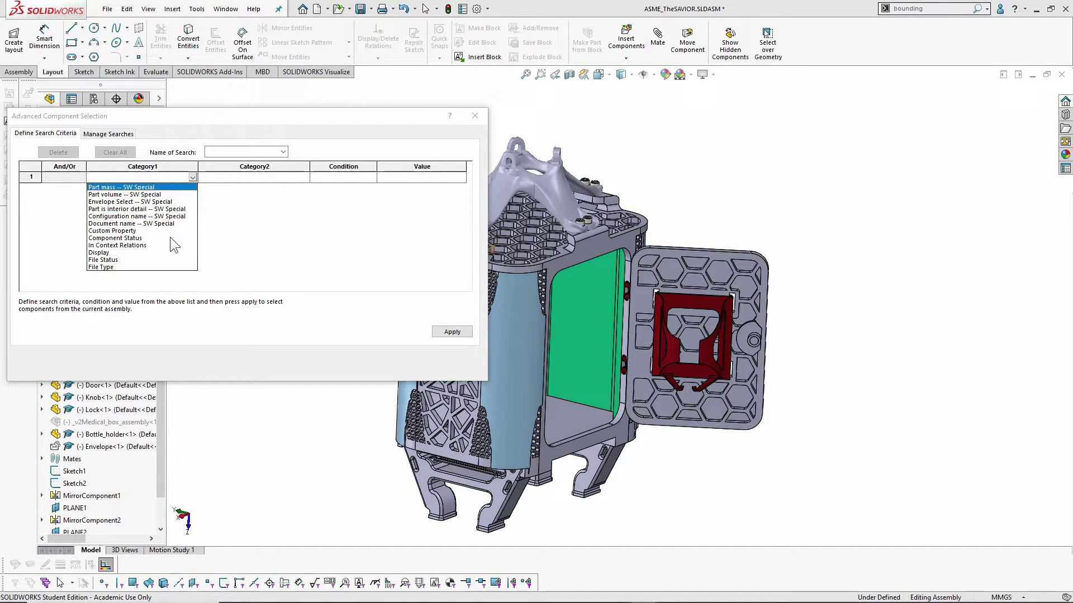
left_click(119, 237)
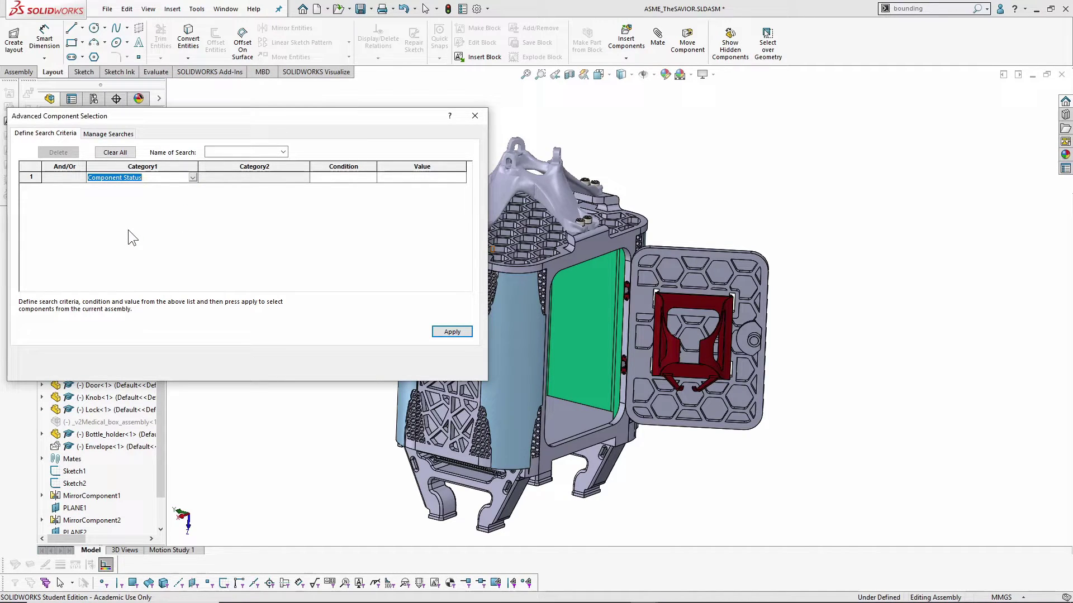
left_click(362, 175)
left_click(372, 175)
left_click(334, 190)
left_click(458, 178)
left_click(460, 177)
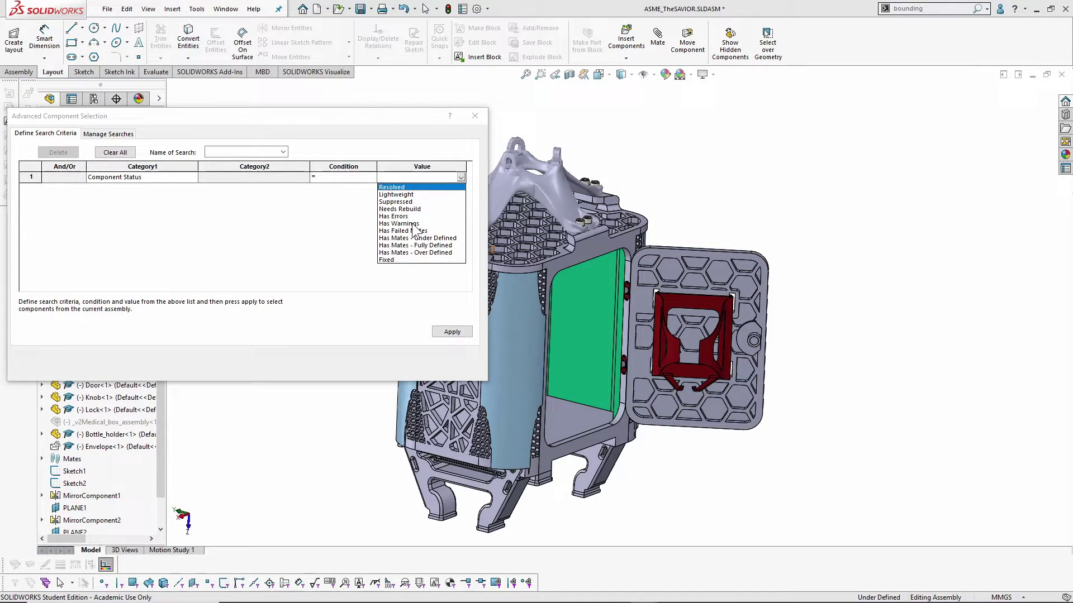
left_click(396, 259)
left_click(441, 334)
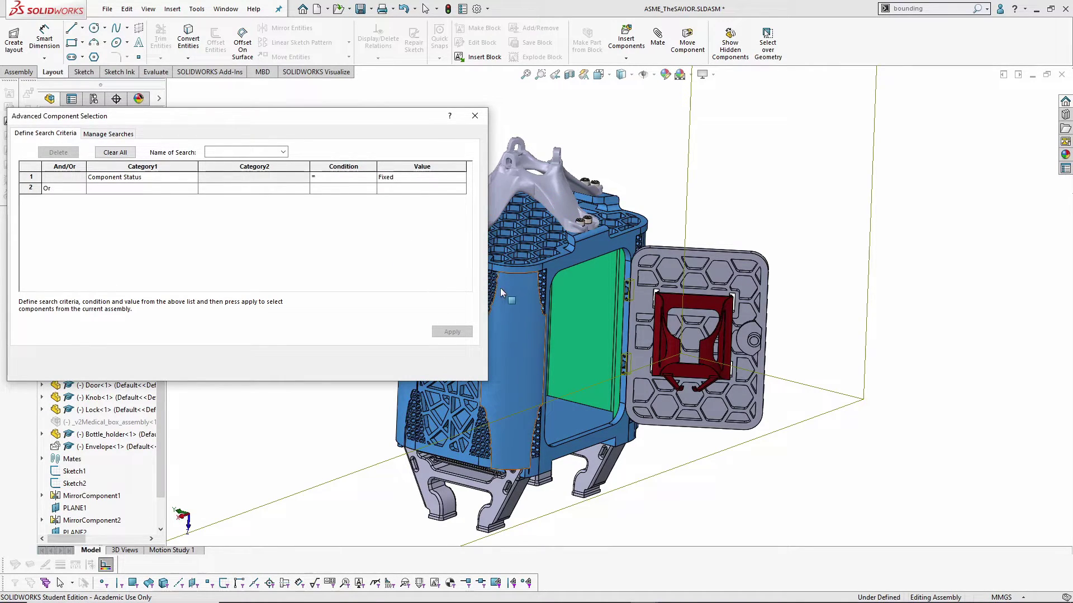
Change the advanced search criterion to Display equals Shaded and apply it to select the matching components.
left_click(107, 178)
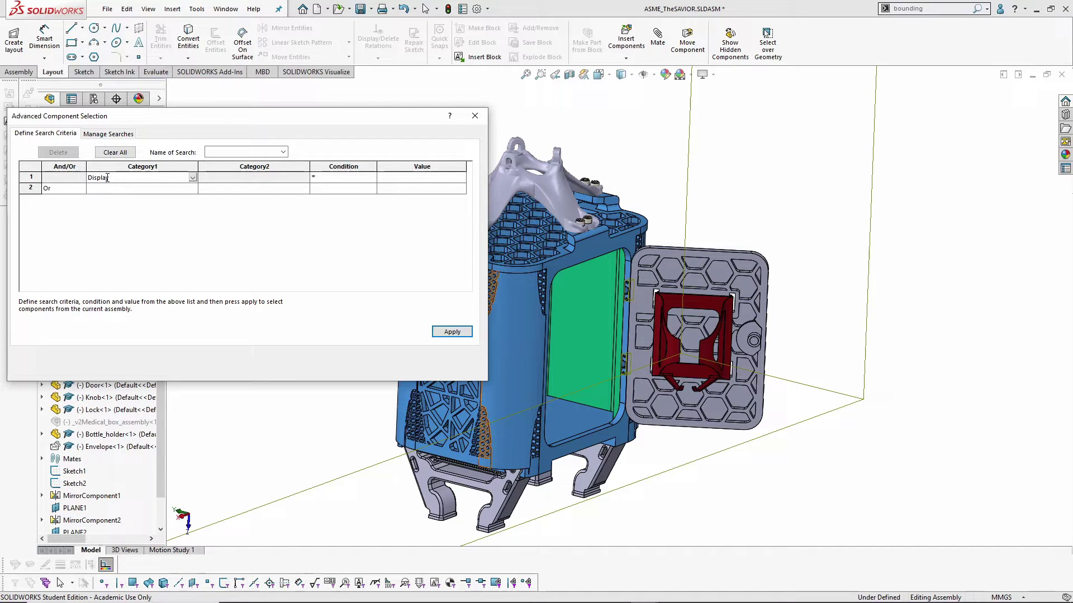
left_click(439, 176)
left_click(460, 177)
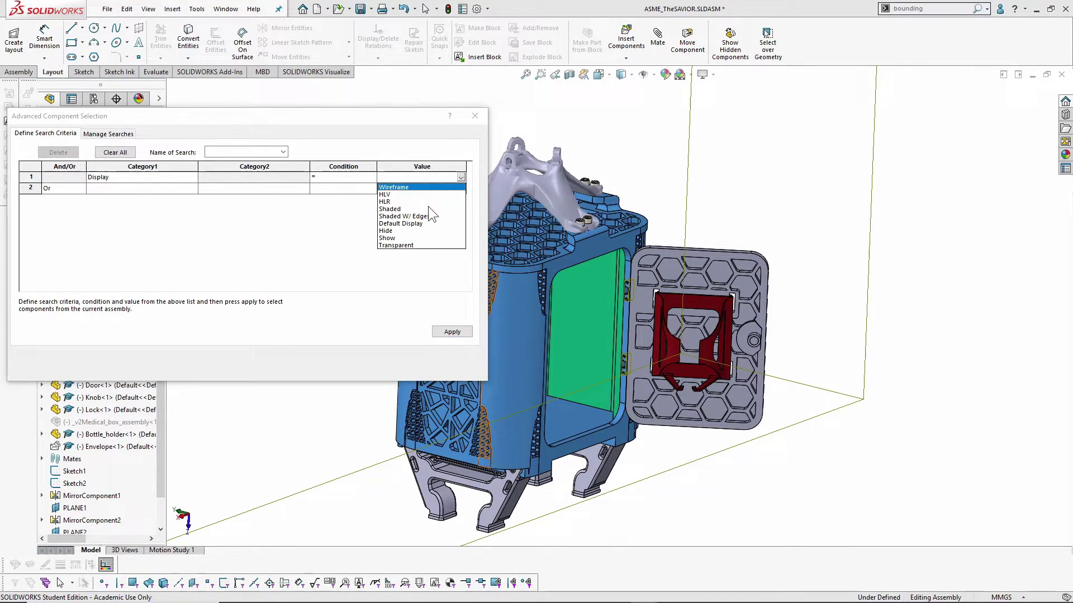
left_click(397, 224)
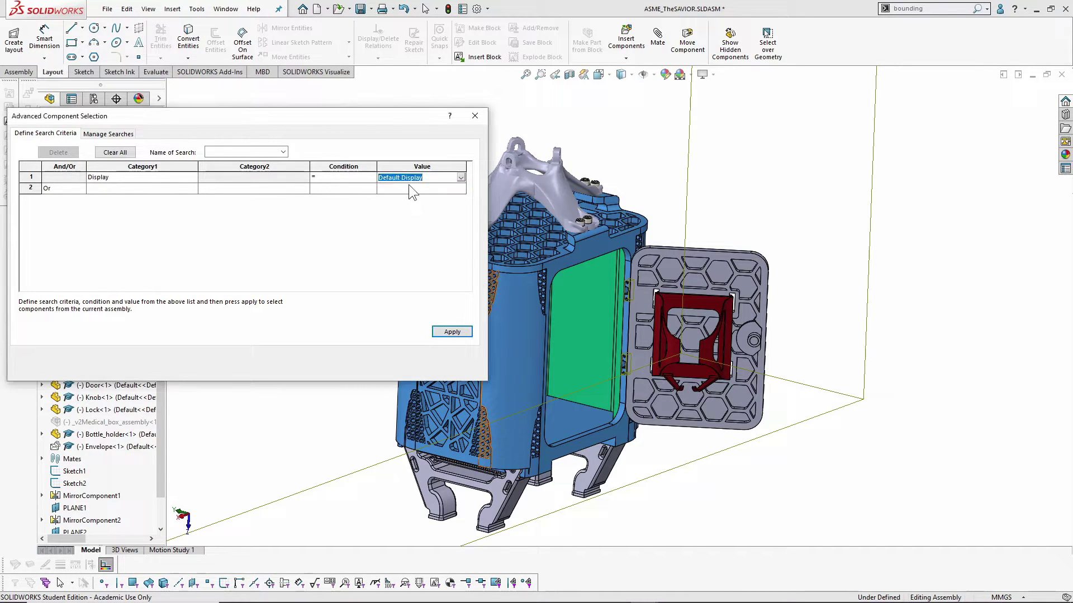
left_click(461, 177)
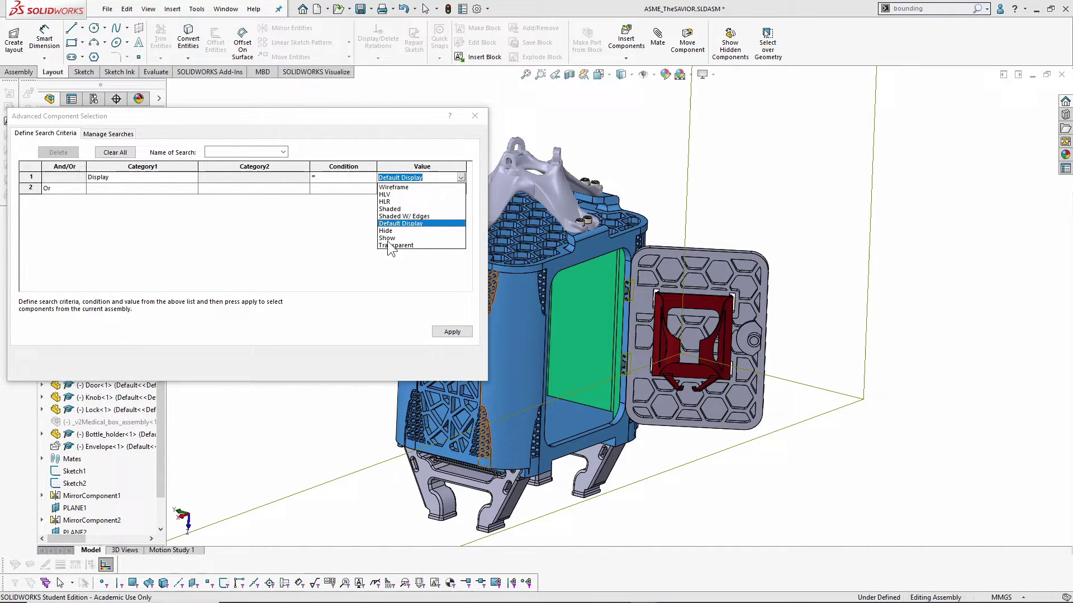
left_click(391, 209)
left_click(447, 332)
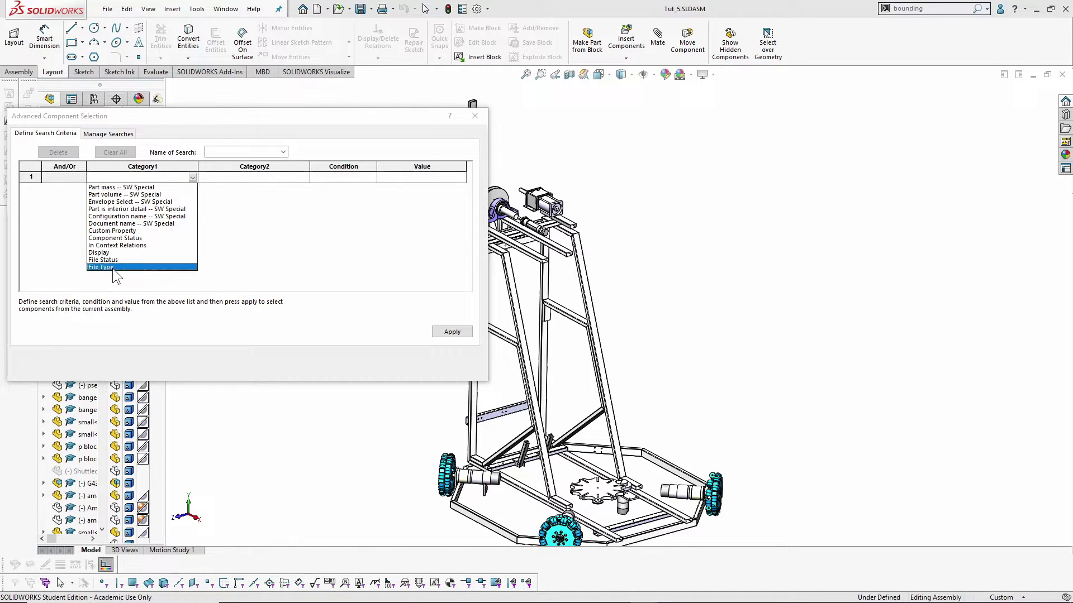
In the Tut_5 assembly, apply an advanced component search with File Type equal to Weldment.
left_click(112, 267)
left_click(372, 177)
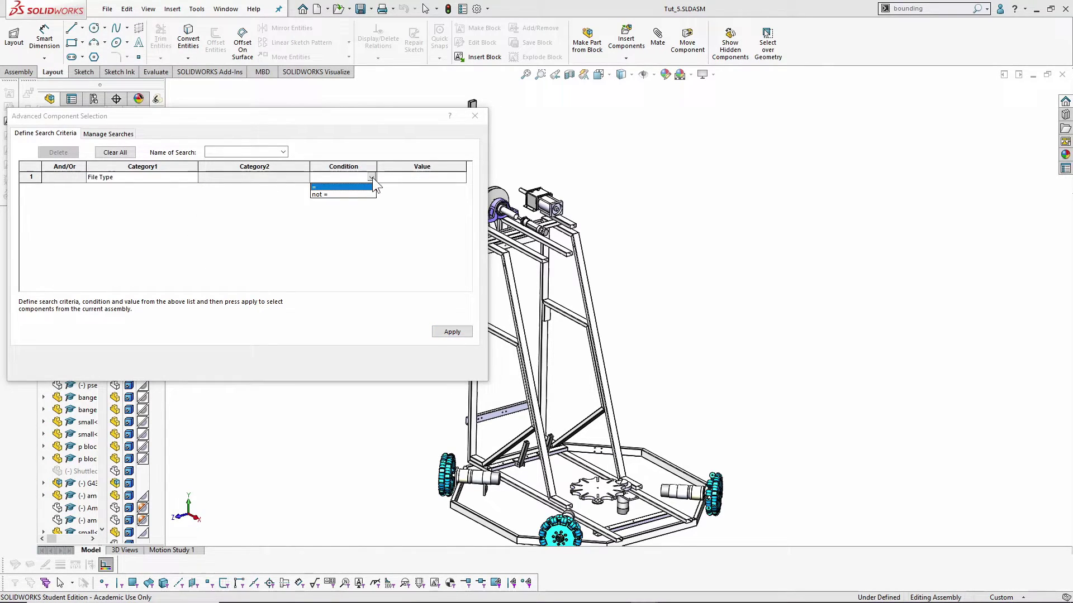
left_click(343, 187)
left_click(417, 178)
left_click(460, 177)
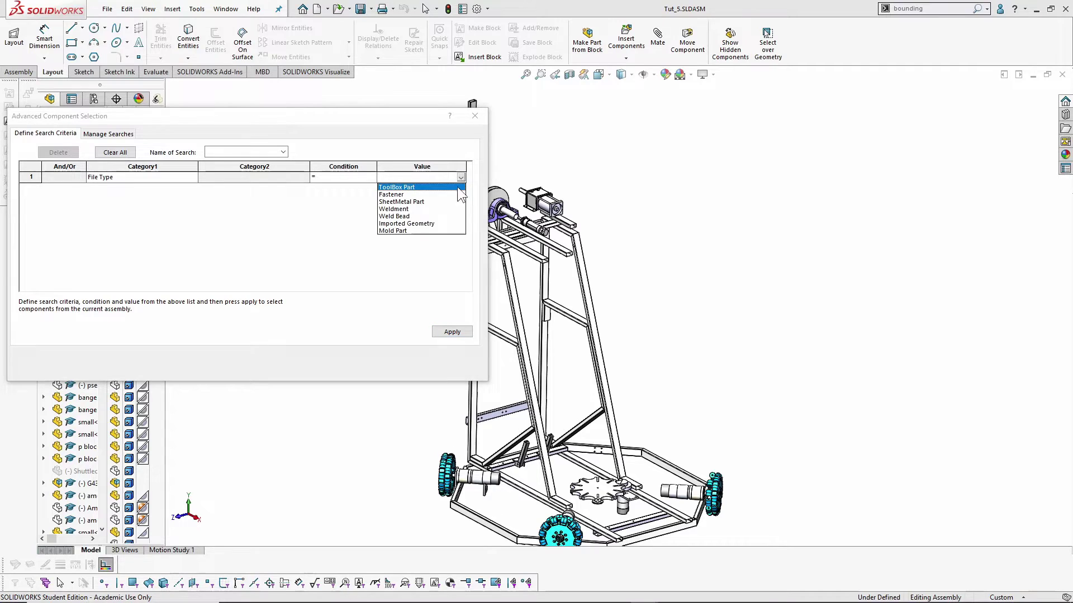
left_click(408, 210)
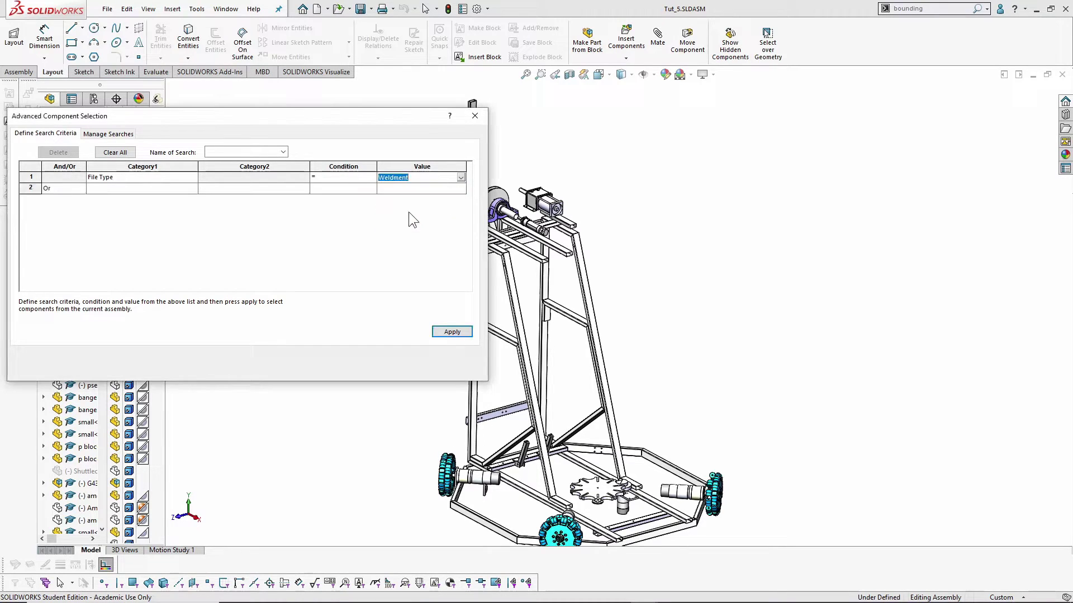
left_click(453, 331)
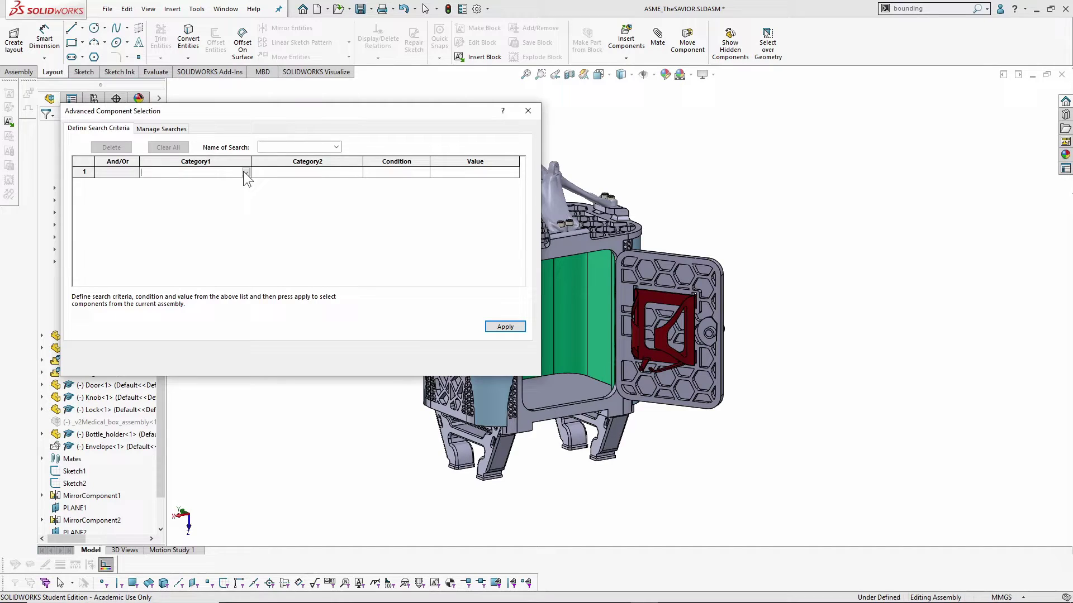
left_click(245, 174)
left_click(189, 226)
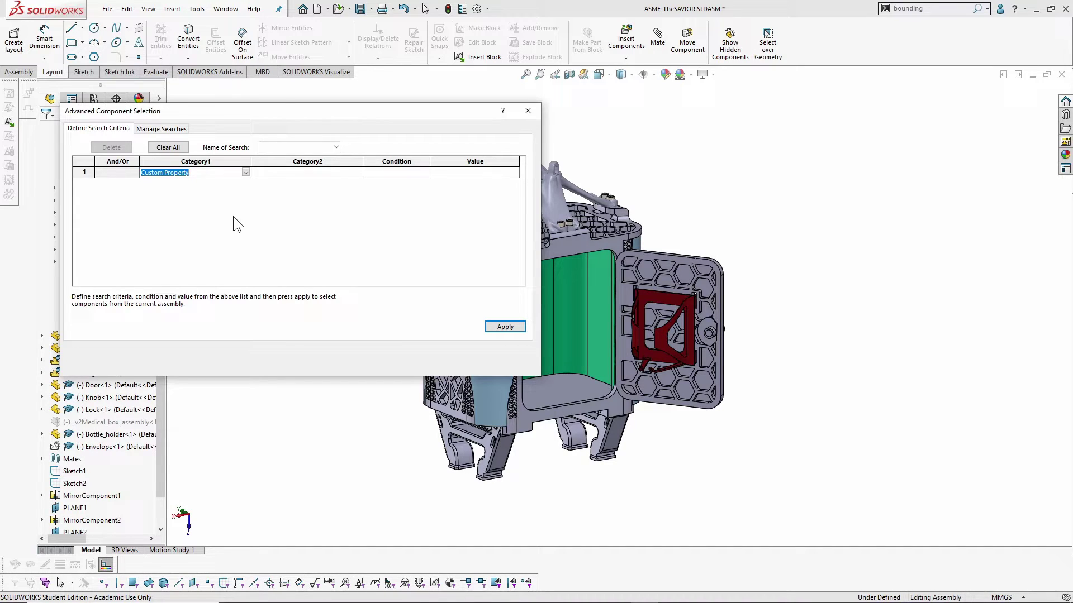
left_click(523, 114)
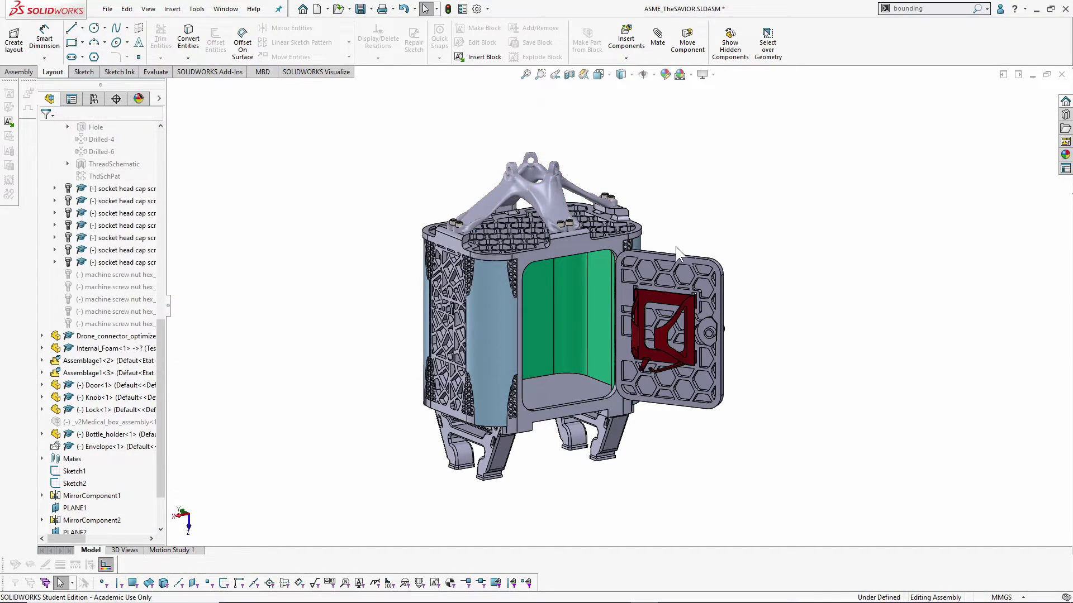
Open the Bottle_holder part and enter Printable as a new name in its custom property list.
left_click(662, 287)
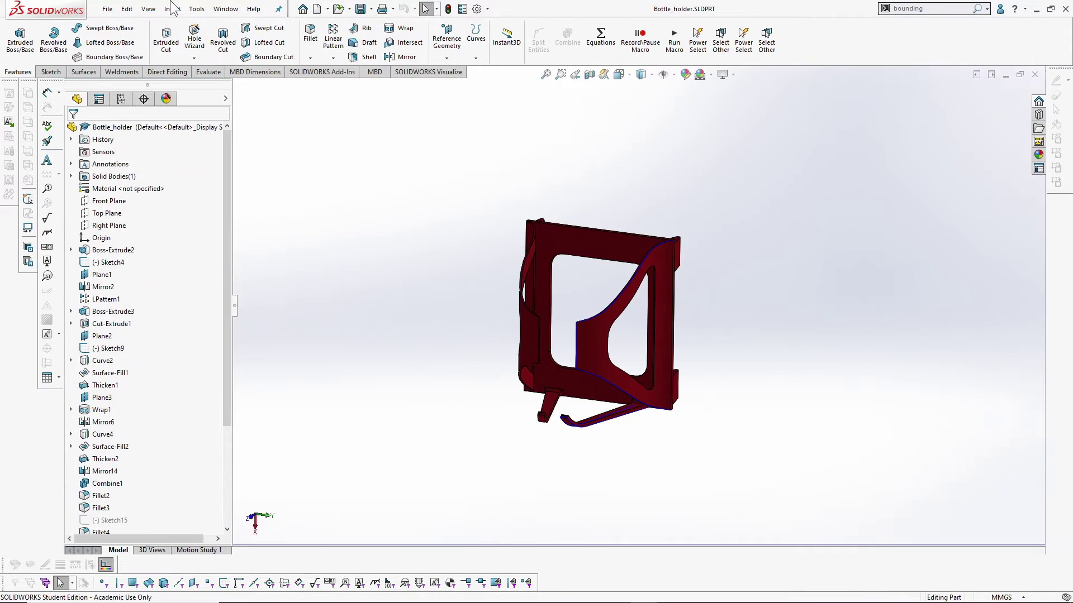
left_click(106, 9)
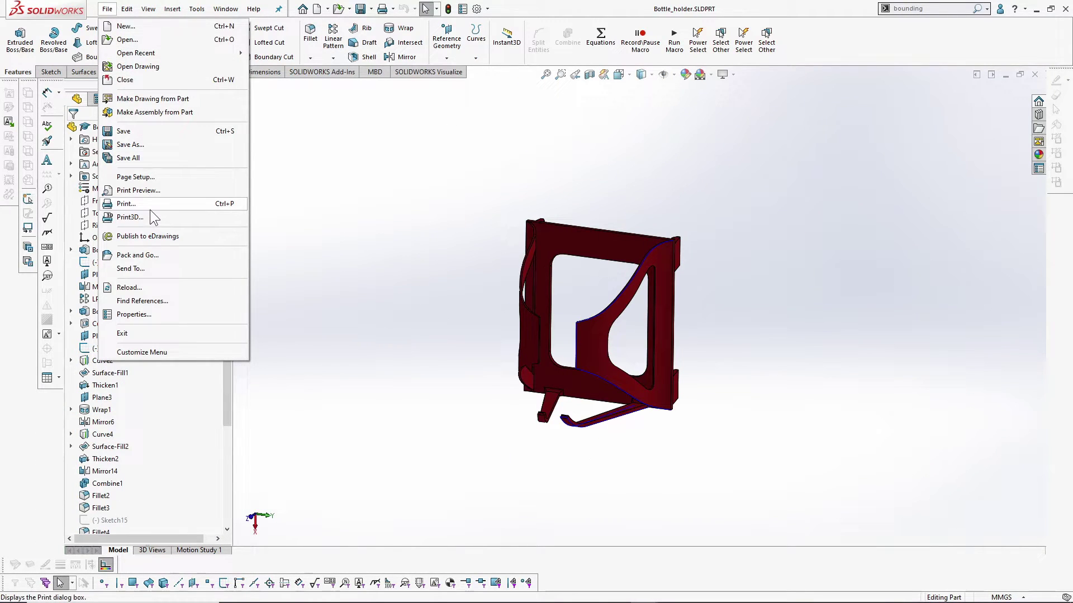
left_click(139, 314)
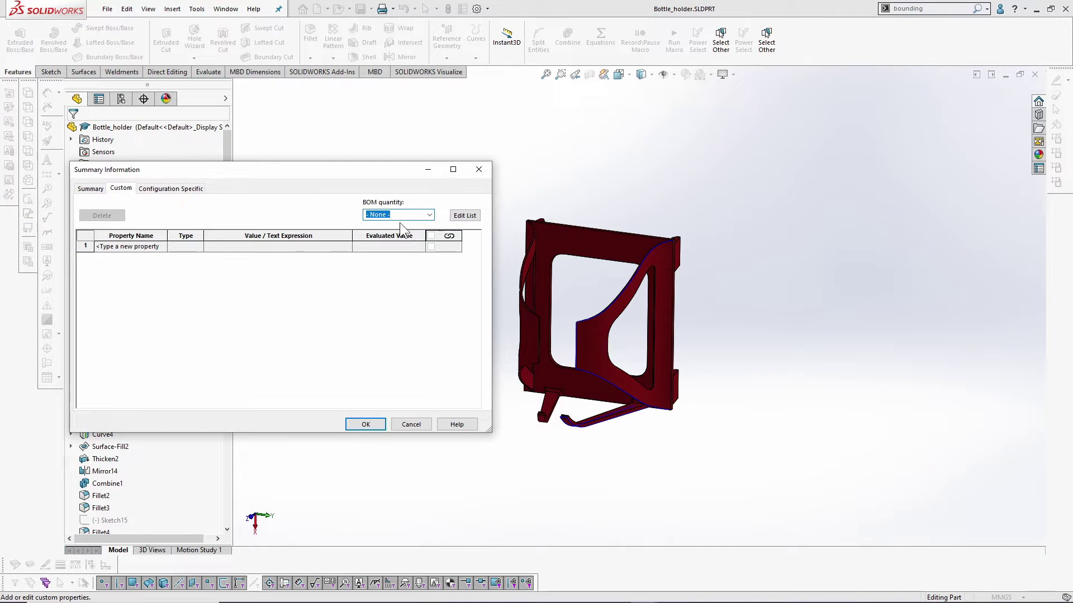
left_click(461, 217)
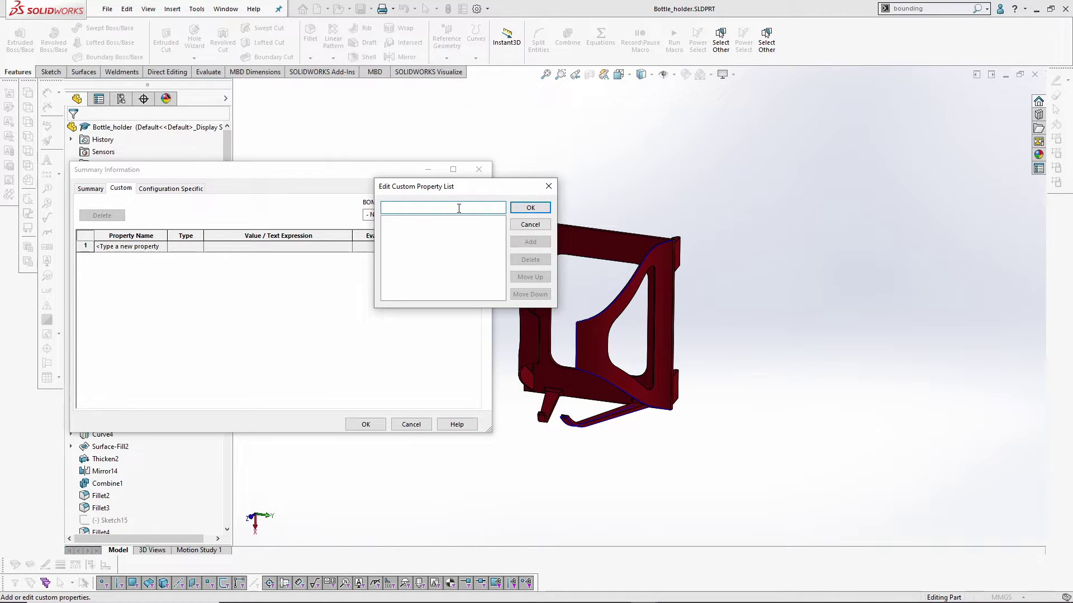
type("Printable")
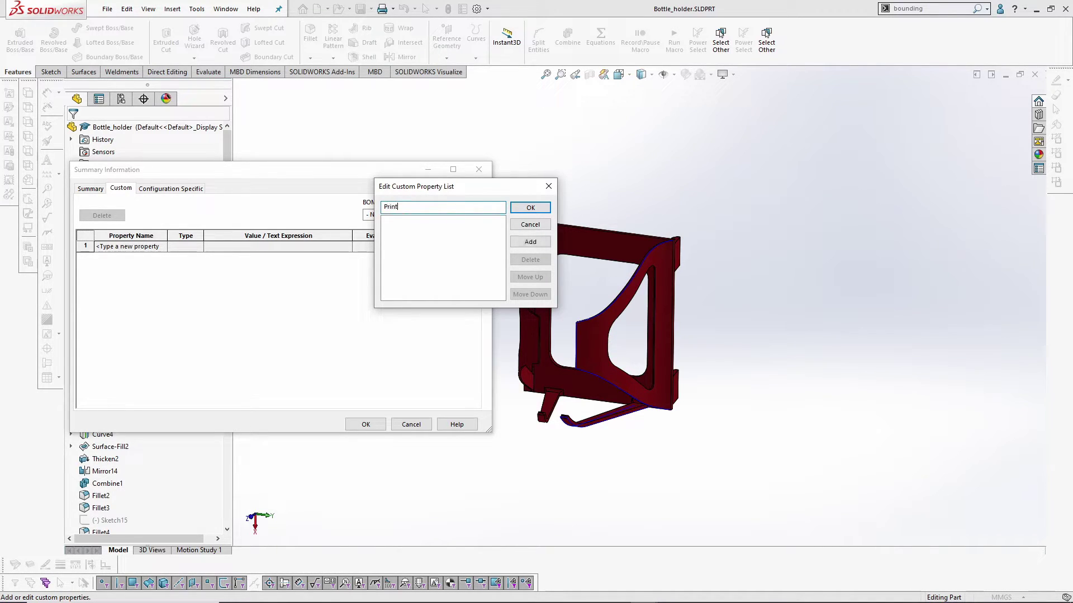
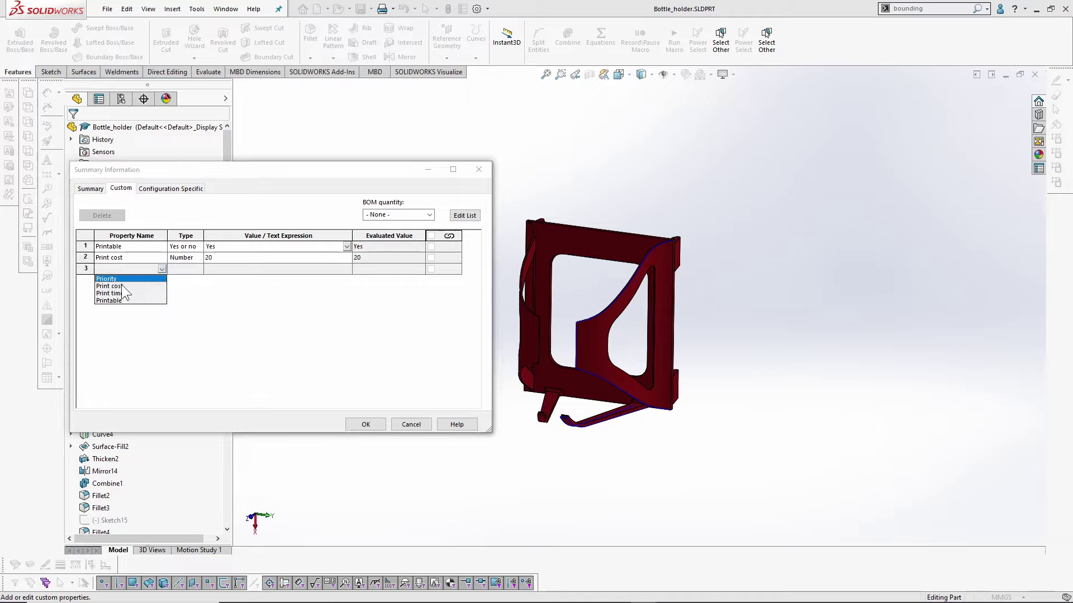
Add the Print time custom property to Bottle_holder as a Number with the value 50.
left_click(115, 294)
left_click(211, 268)
left_click(184, 269)
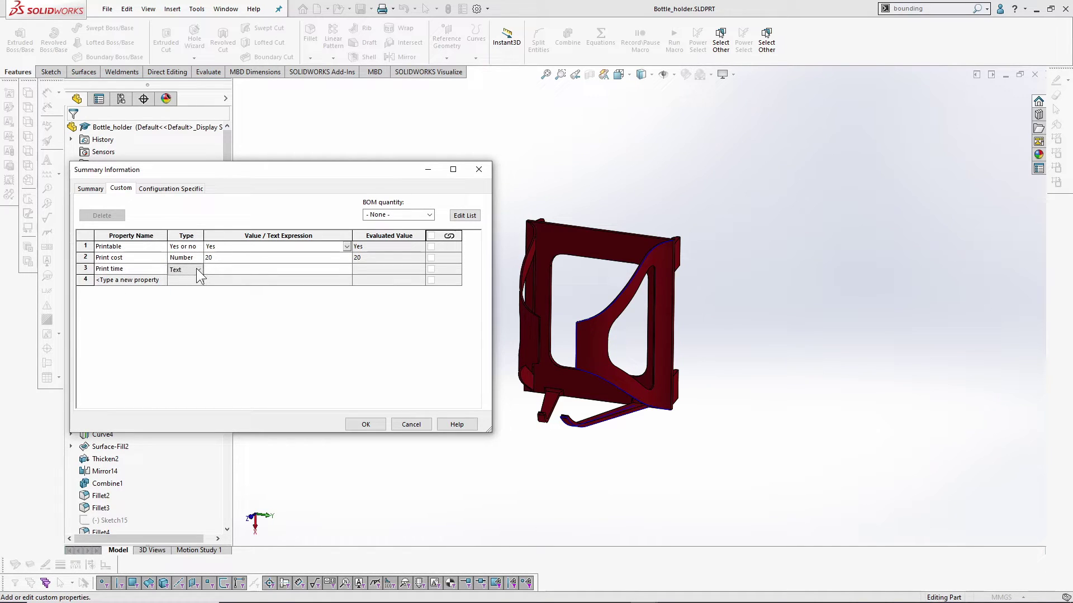
left_click(199, 269)
left_click(182, 292)
left_click(232, 273)
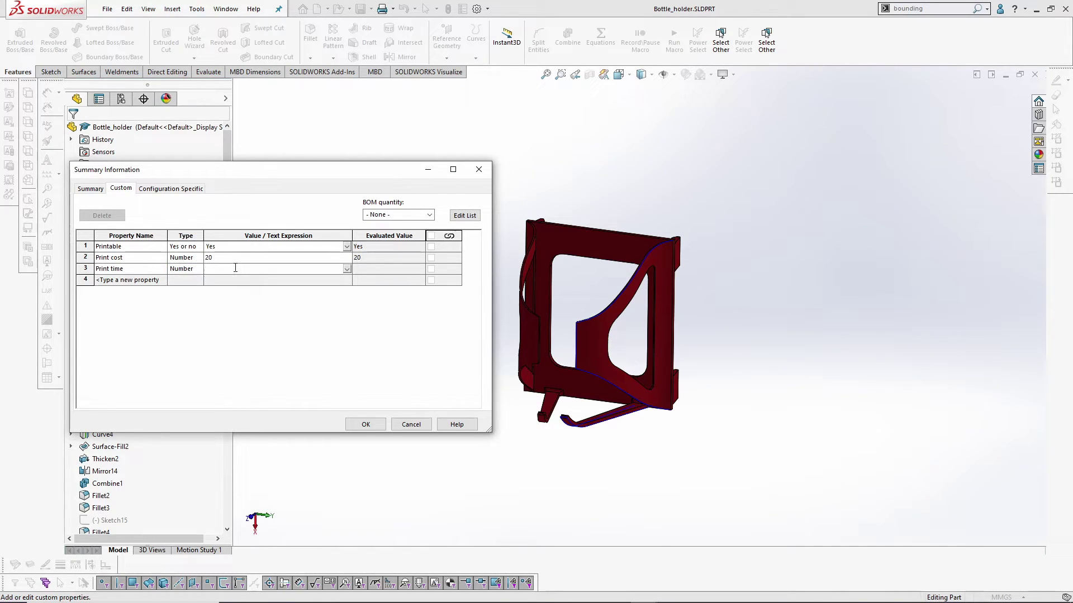
type("10")
type("50")
Add the Priority custom property as a Number with the value 5, accept the properties, and close the Bottle_holder part.
left_click(145, 281)
left_click(162, 280)
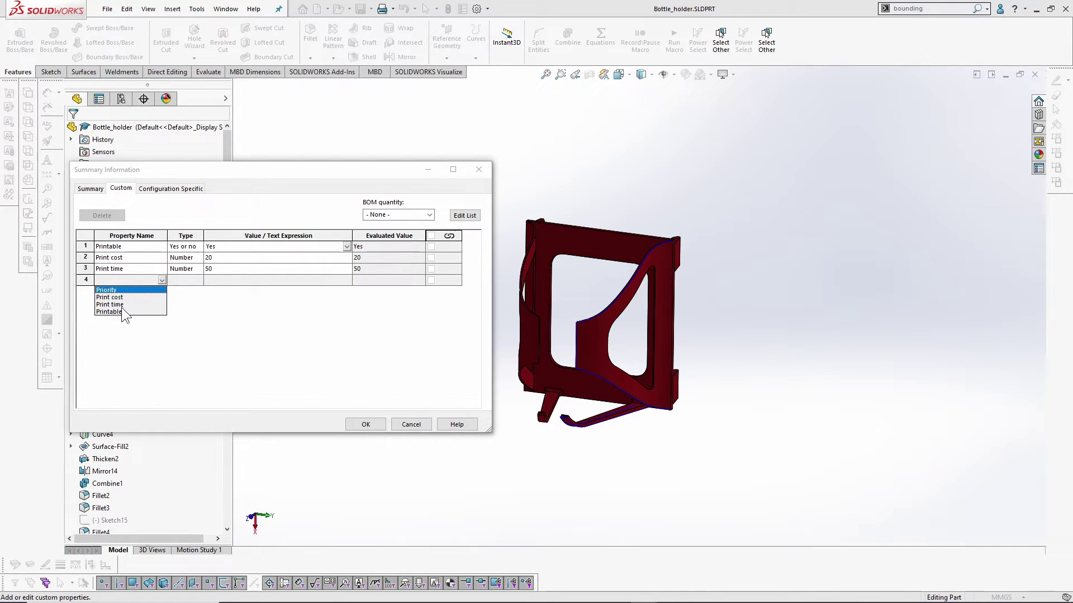
left_click(109, 290)
left_click(208, 280)
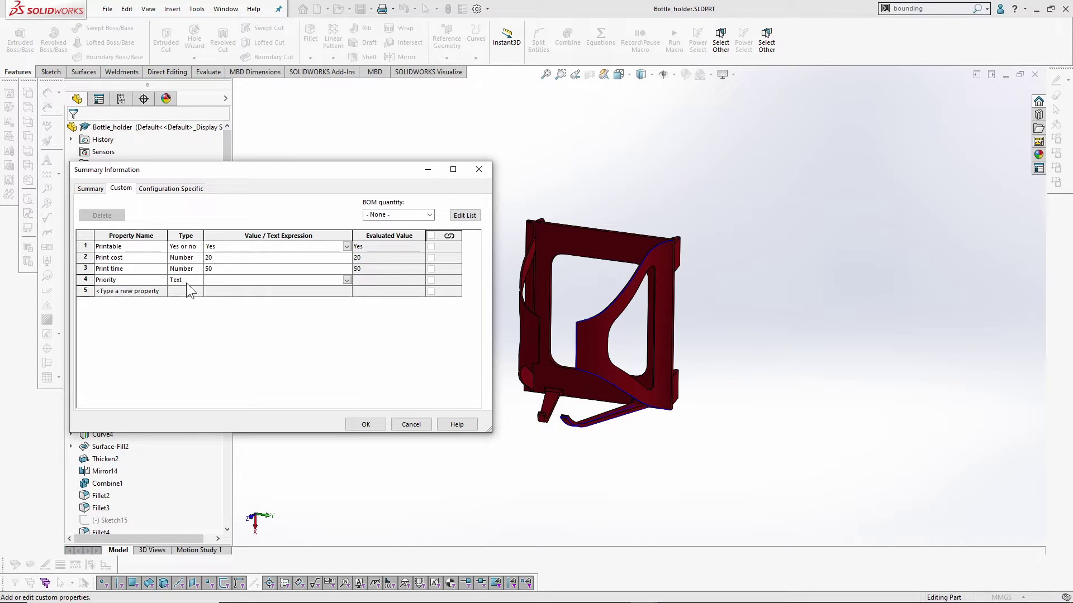
left_click(184, 280)
left_click(198, 281)
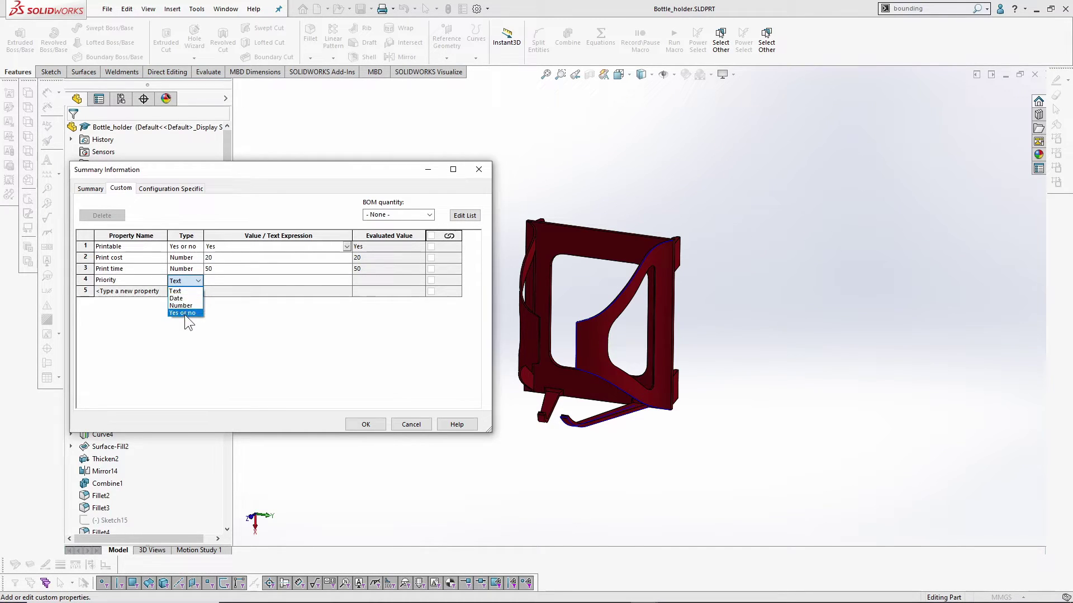
left_click(181, 306)
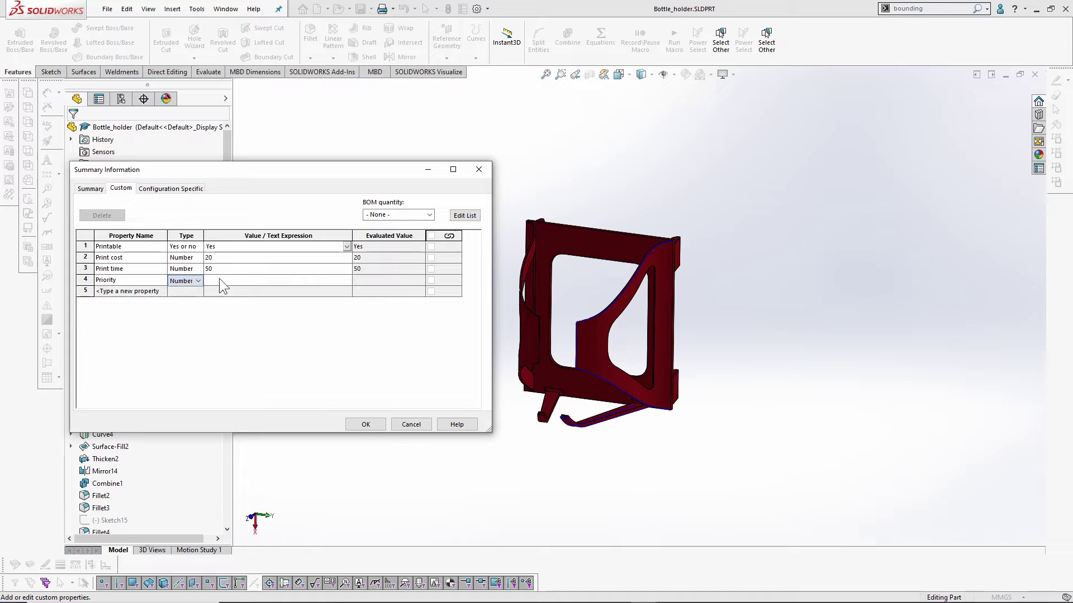
left_click(221, 279)
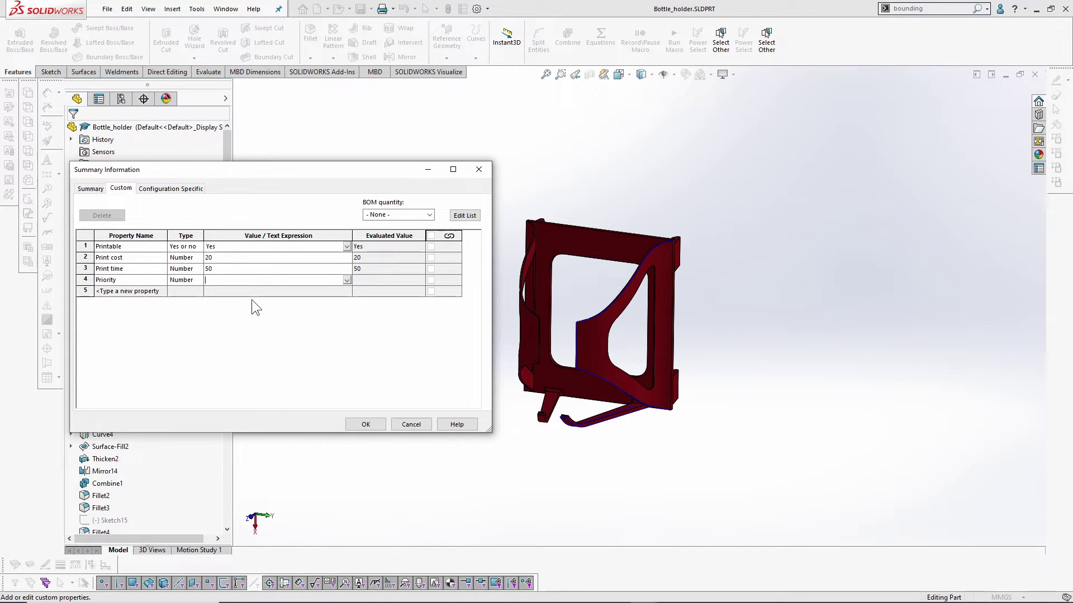
type("5")
left_click(365, 424)
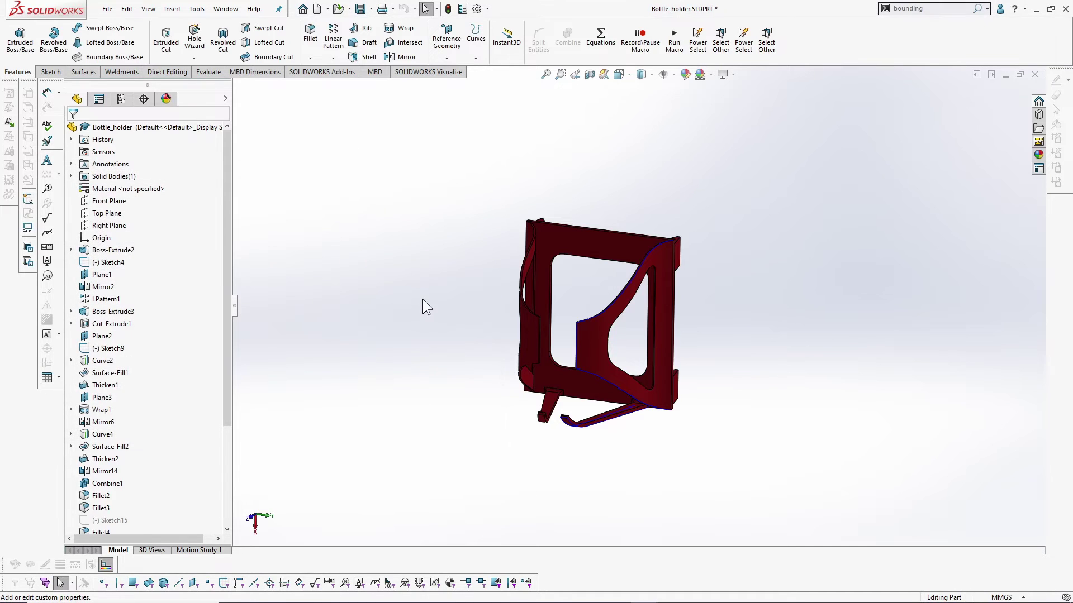
left_click(1034, 74)
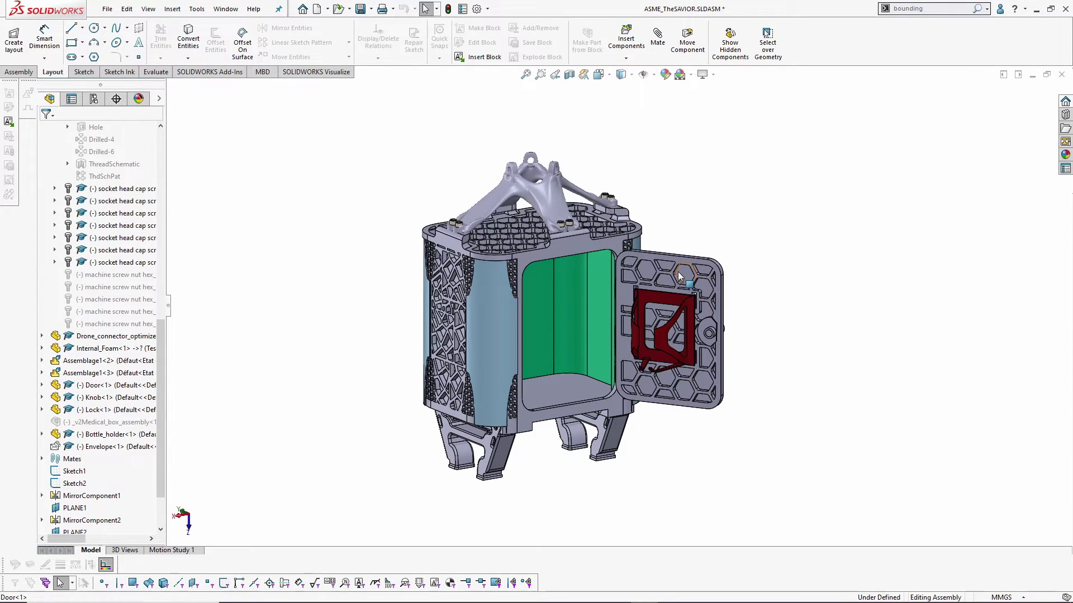
Open the Door part from the assembly and close it again.
left_click(685, 274)
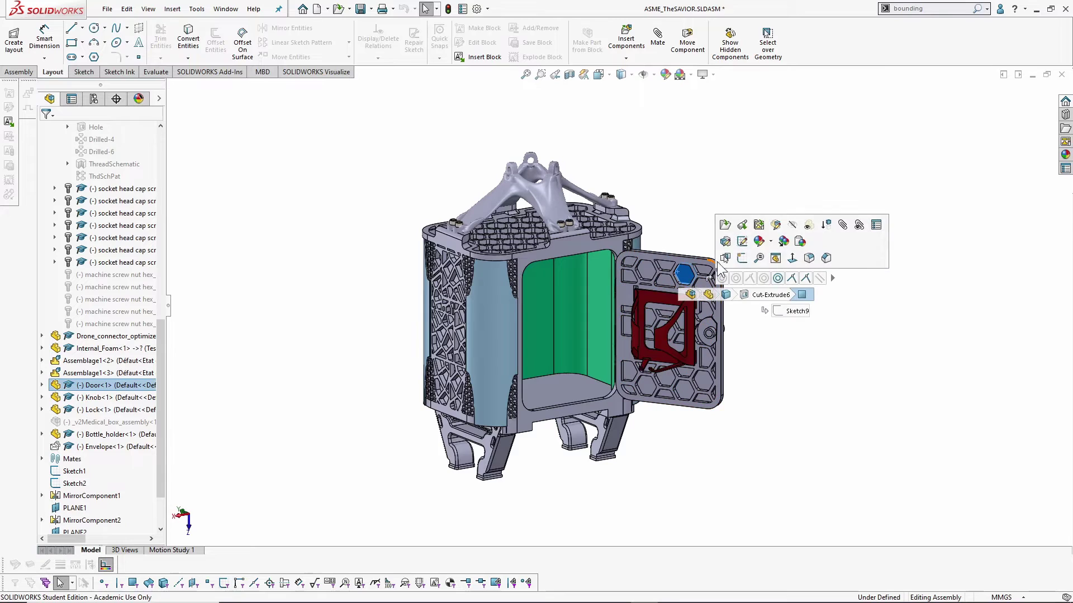
left_click(723, 225)
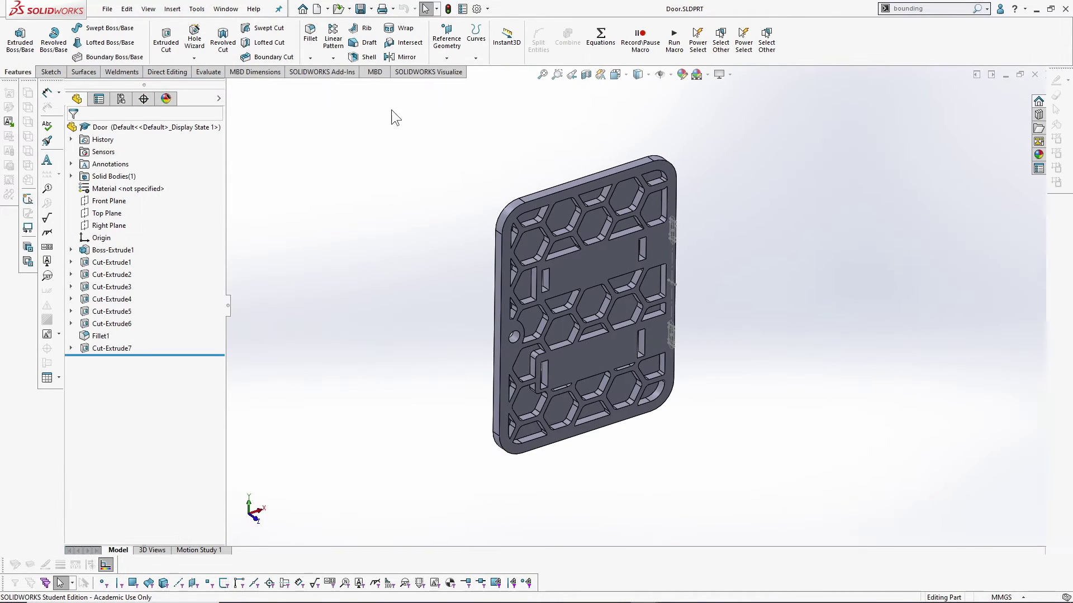
left_click(107, 9)
left_click(120, 84)
Start an advanced component selection in the assembly with the Printable custom property as the first search criterion.
right_click(785, 128)
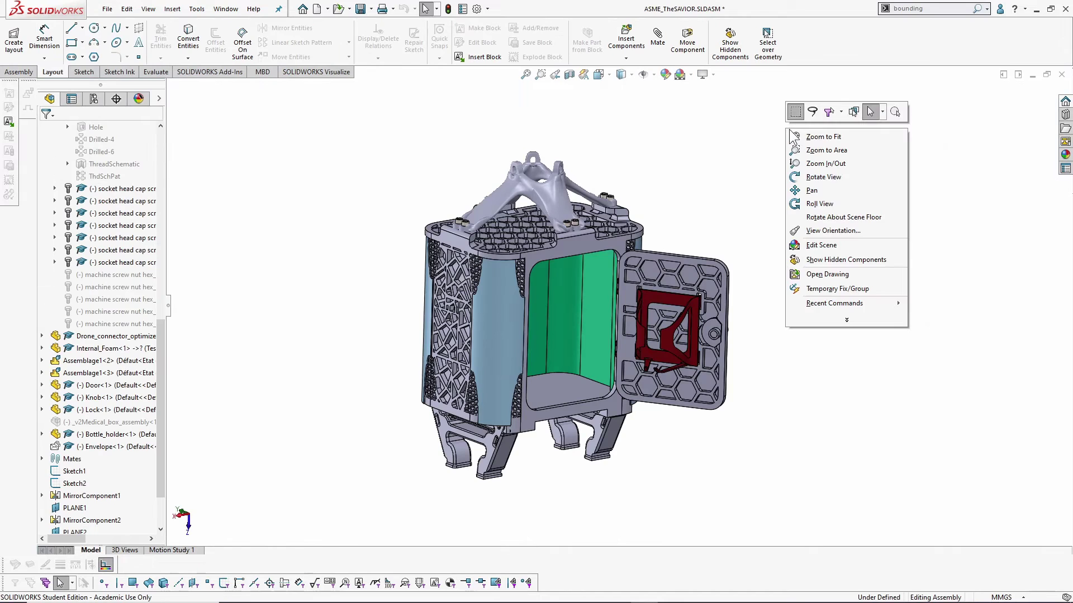
left_click(882, 111)
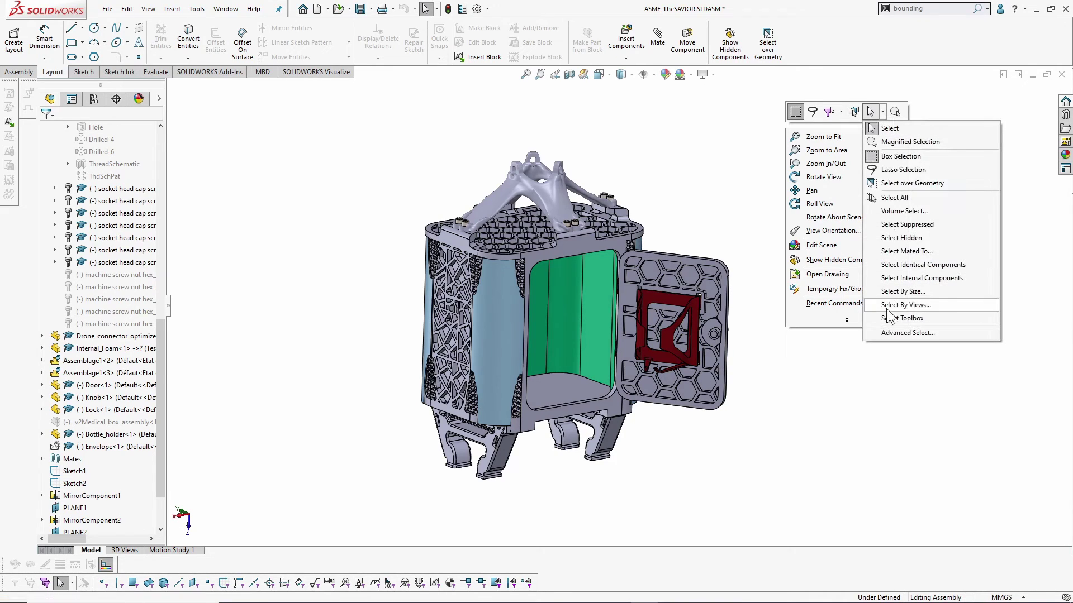
left_click(904, 334)
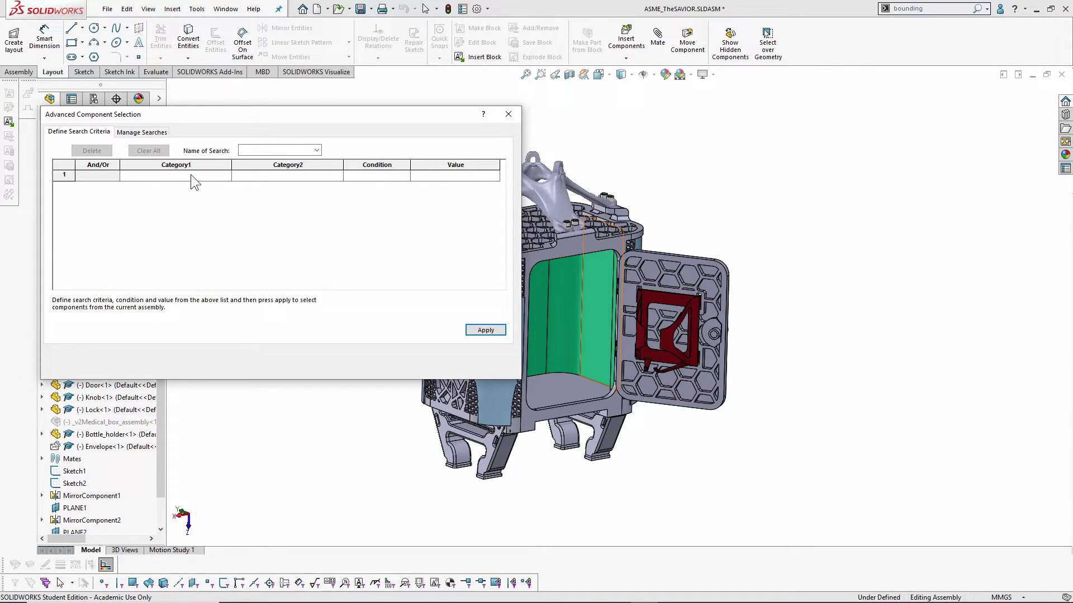
left_click(226, 175)
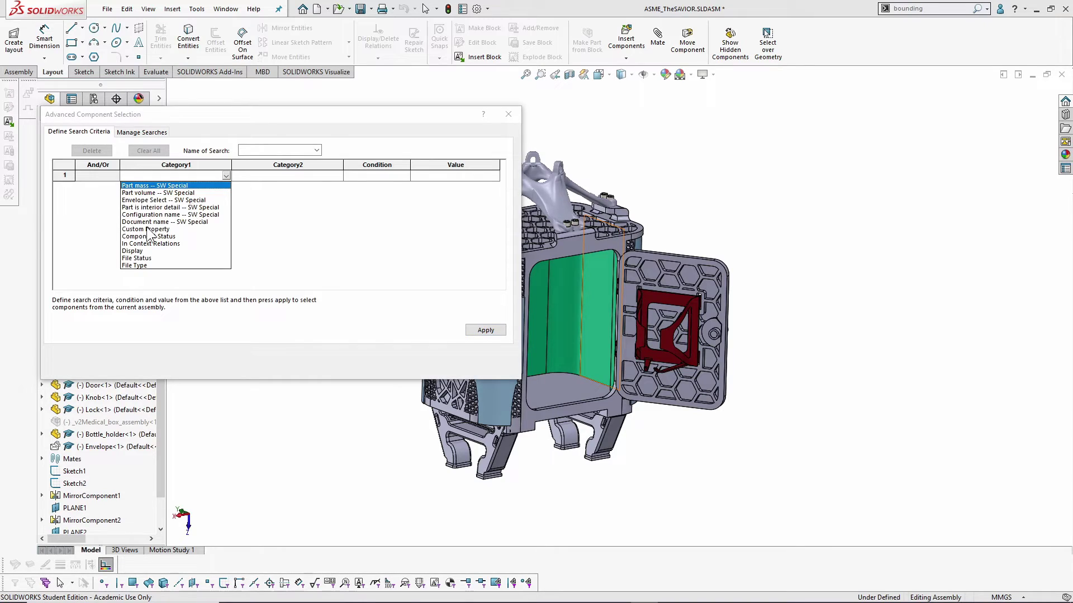
left_click(147, 229)
left_click(338, 176)
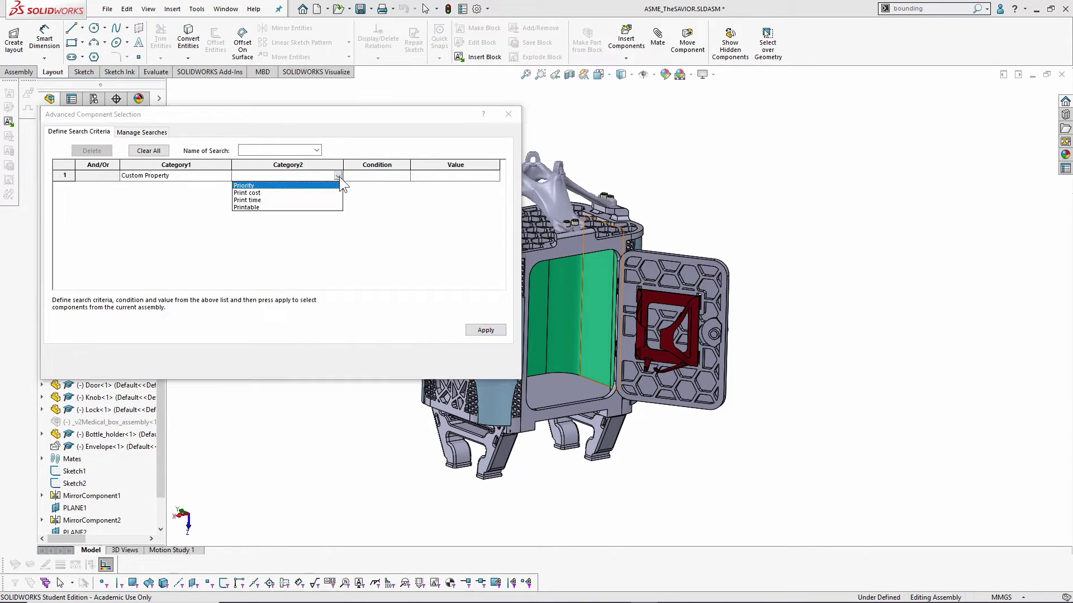
left_click(252, 208)
Set the Printable criterion's condition to is (exactly) with the value yes, and apply the search.
left_click(374, 178)
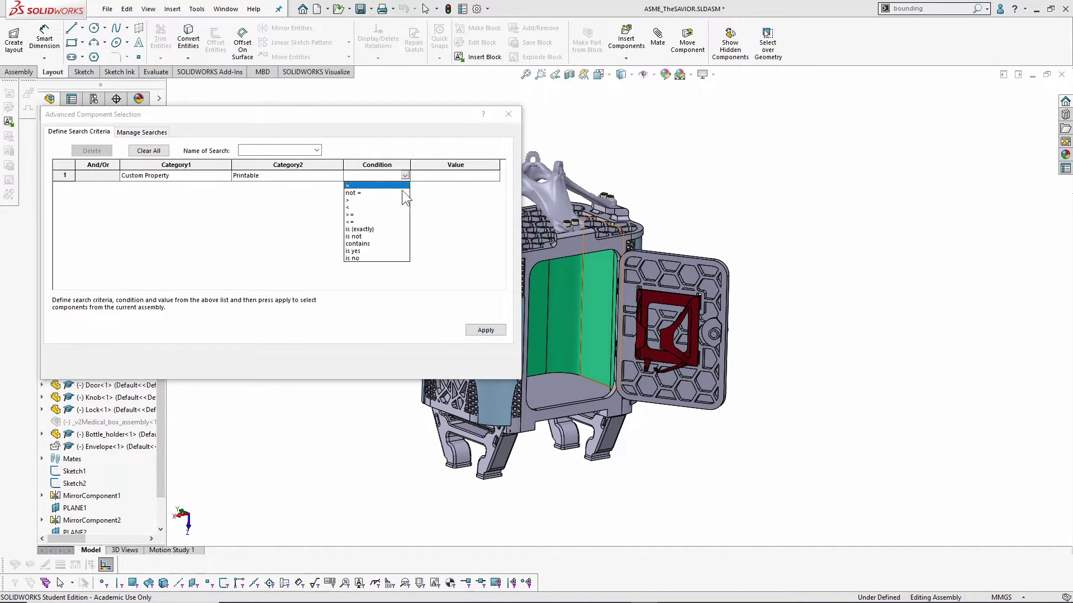
left_click(362, 229)
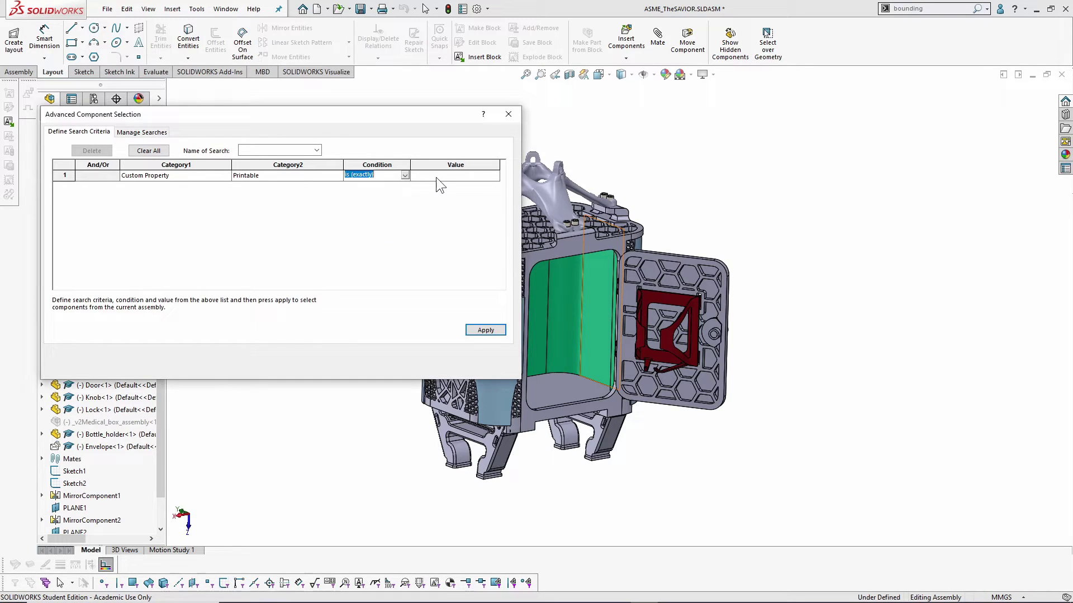
left_click(436, 177)
type("yes")
left_click(494, 330)
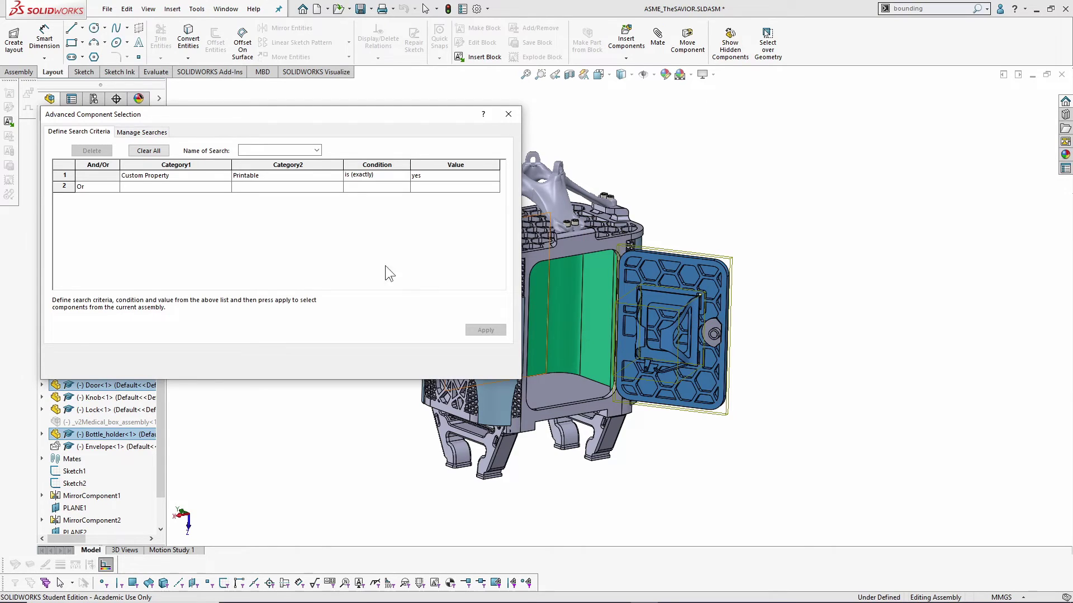
Add a second search criterion joined with And, based on the Priority custom property.
left_click(105, 186)
left_click(112, 187)
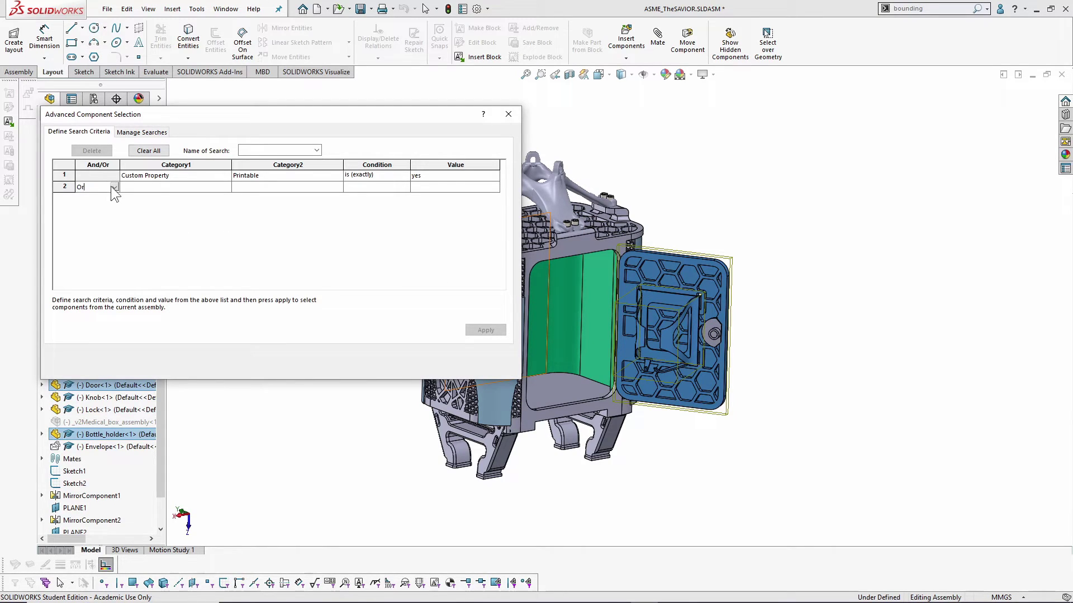
left_click(101, 197)
left_click(175, 188)
left_click(225, 186)
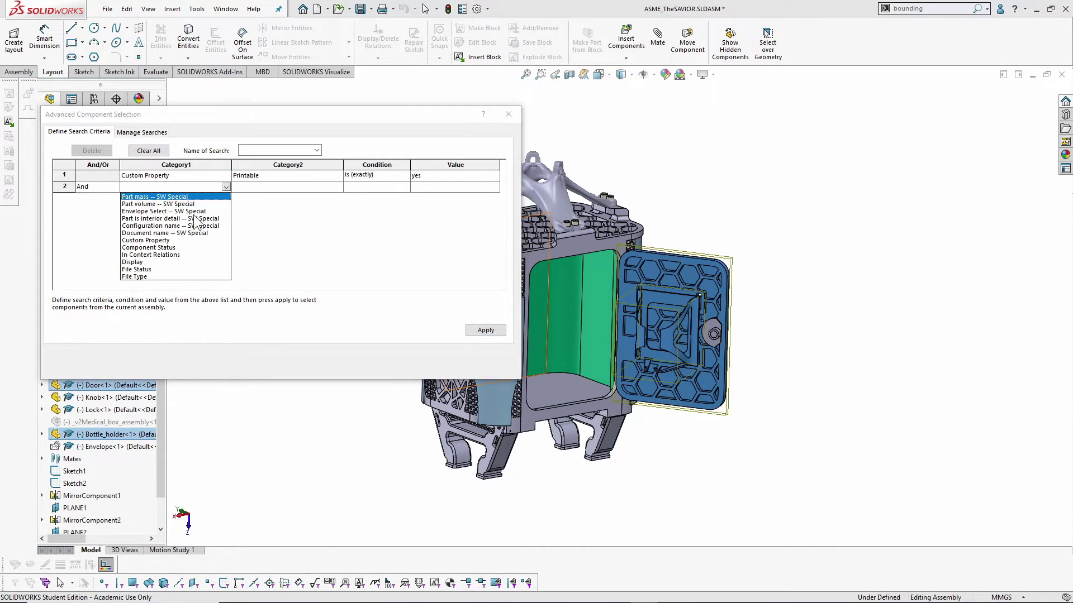
left_click(146, 240)
left_click(290, 187)
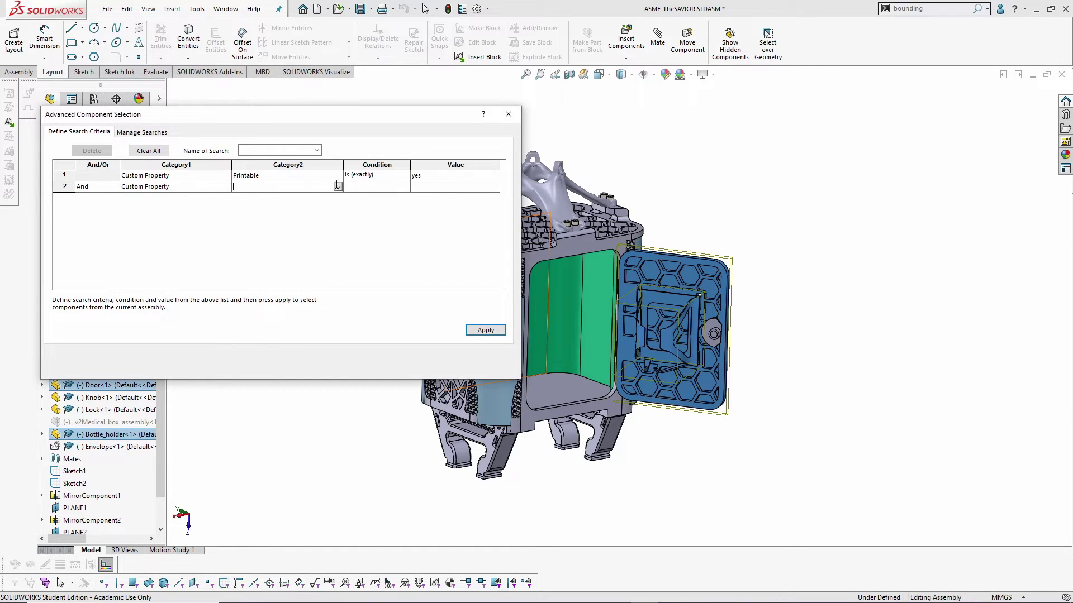
left_click(337, 186)
left_click(268, 197)
Set the Priority criterion to > 2 and apply the combined search to the assembly.
left_click(364, 188)
left_click(405, 186)
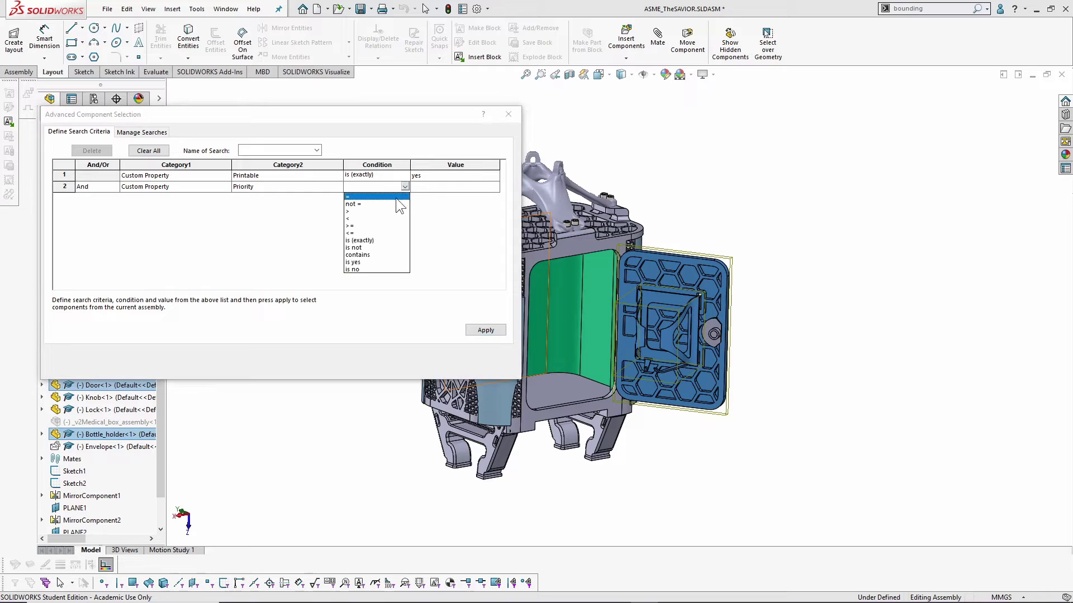
left_click(349, 211)
left_click(427, 189)
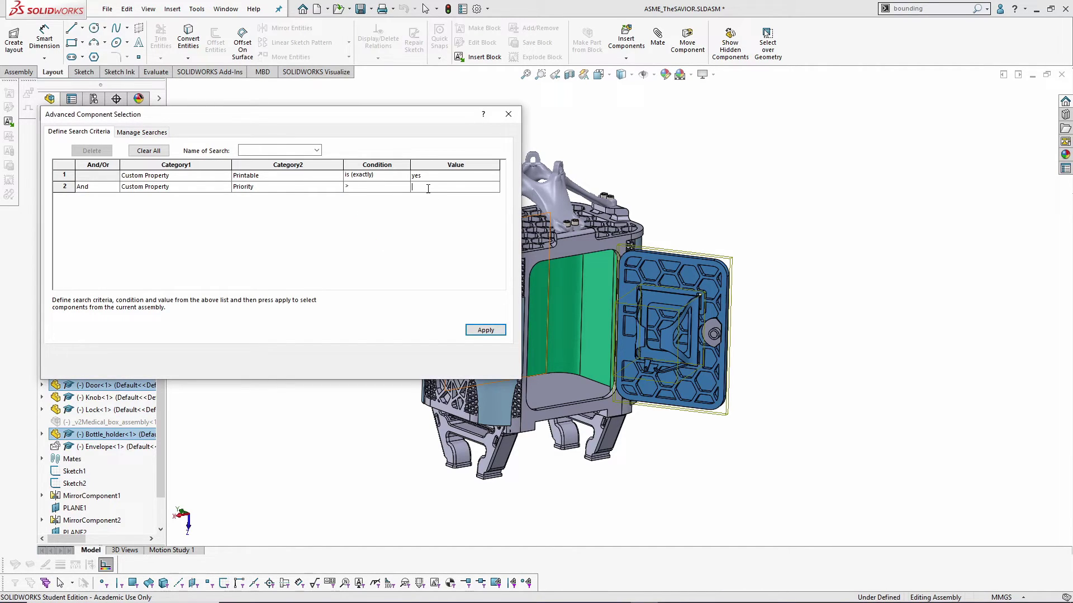
type("2")
left_click(478, 327)
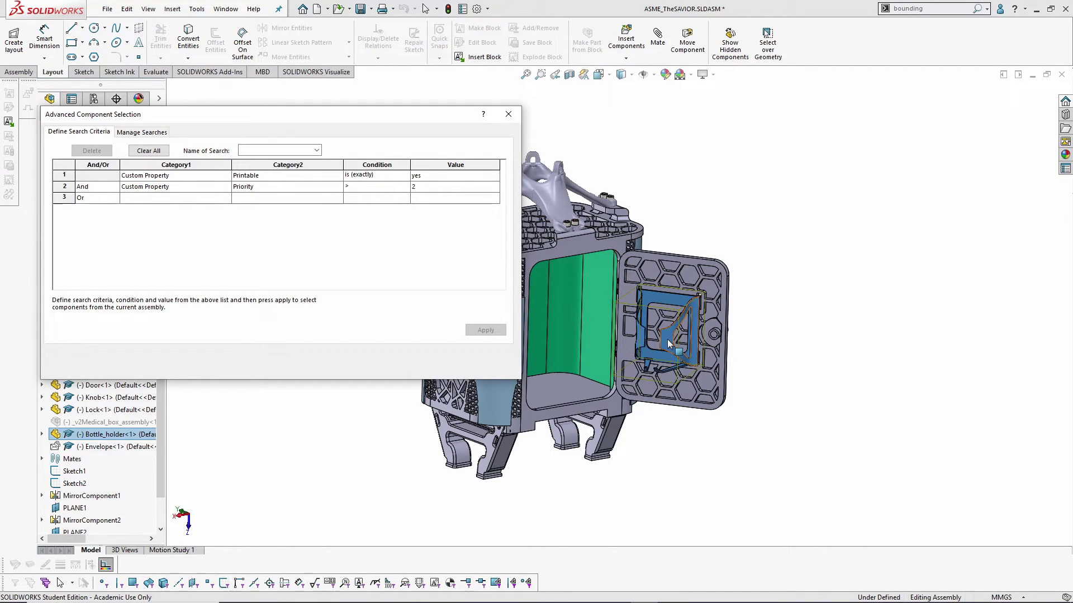
Add a third search criterion joined with Or, based on the Print time custom property.
left_click(179, 198)
left_click(226, 198)
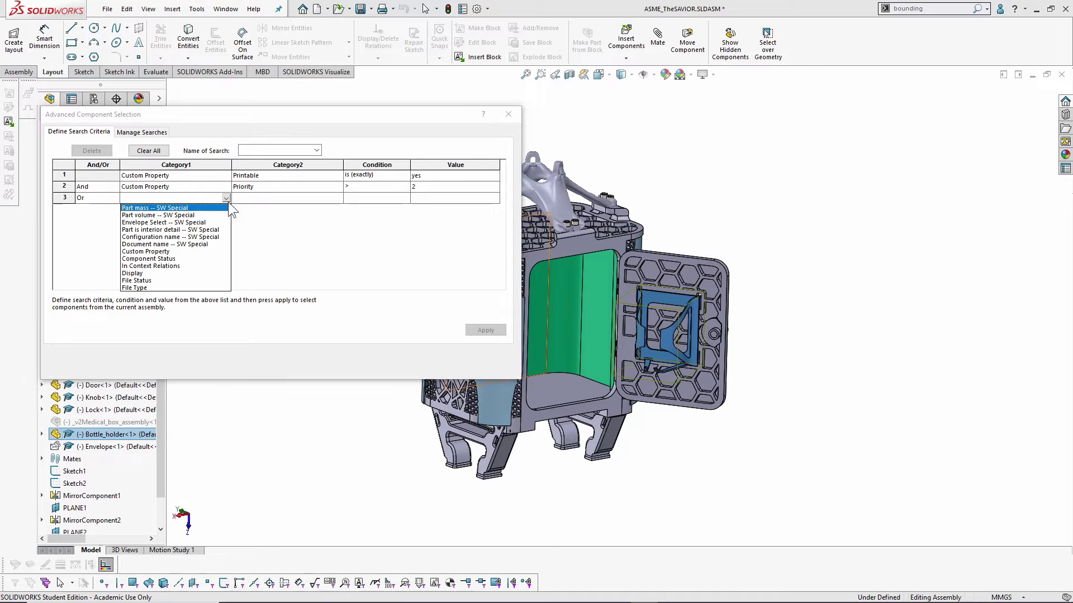
left_click(145, 251)
left_click(337, 201)
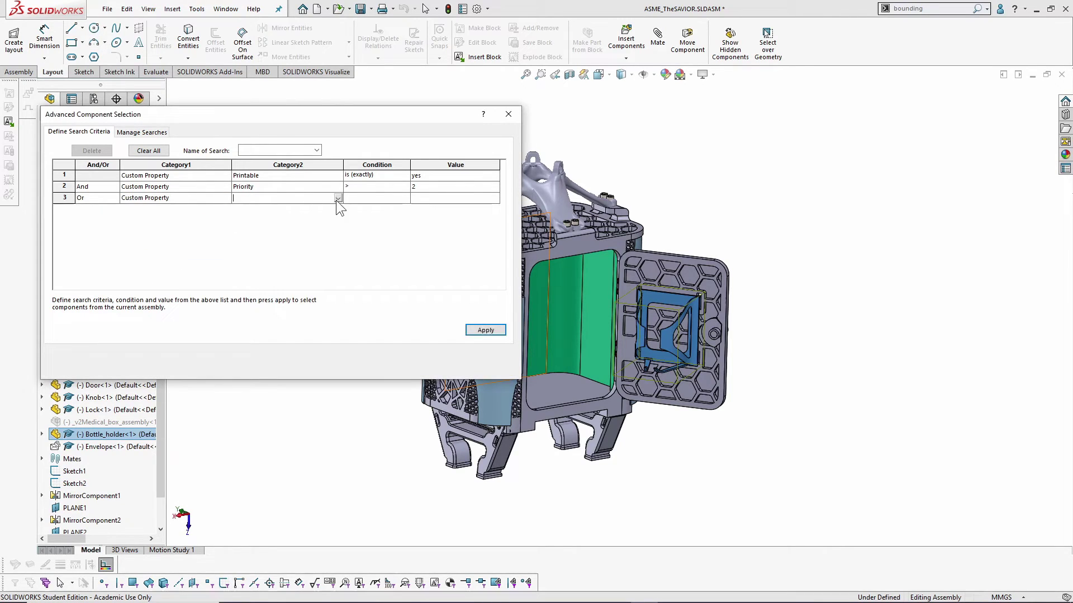
left_click(337, 200)
left_click(258, 229)
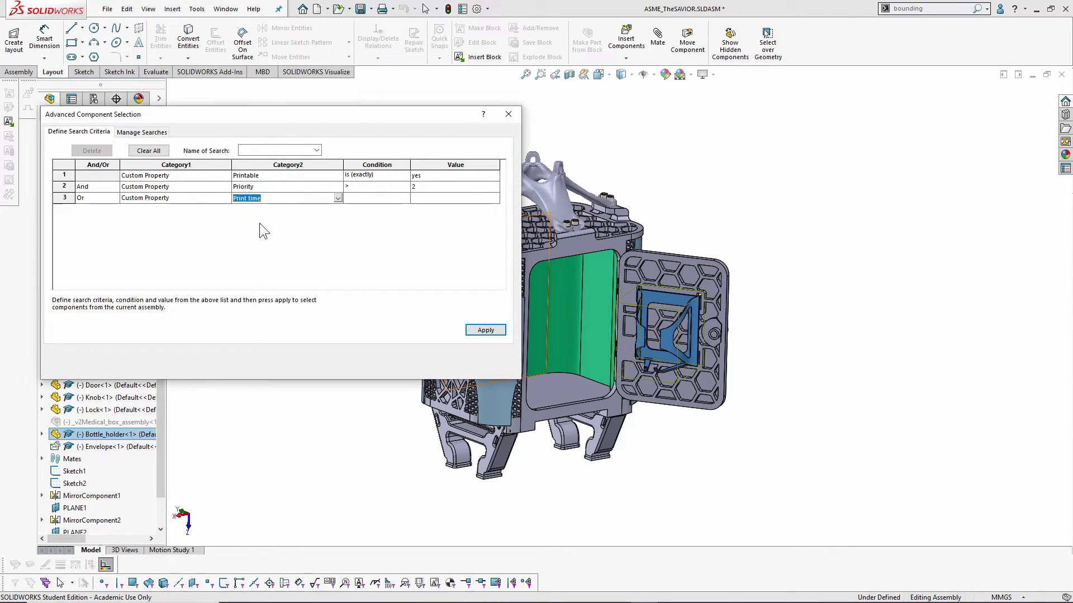
left_click(381, 201)
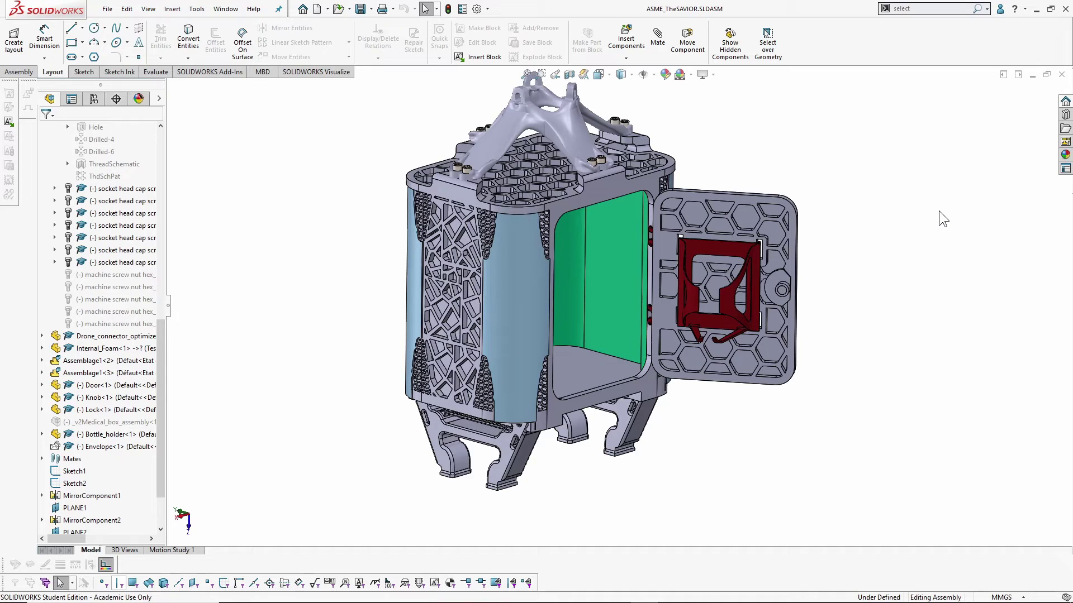
Turn on Select over Geometry and draw a selection box starting on the door, beyond its lower outer corner.
right_click(804, 126)
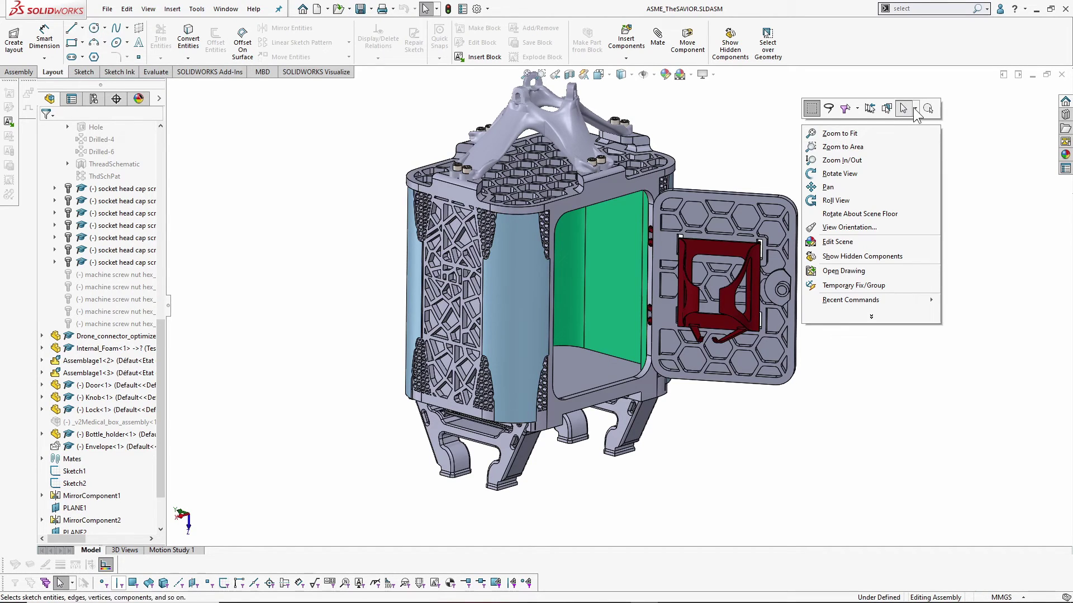
left_click(914, 111)
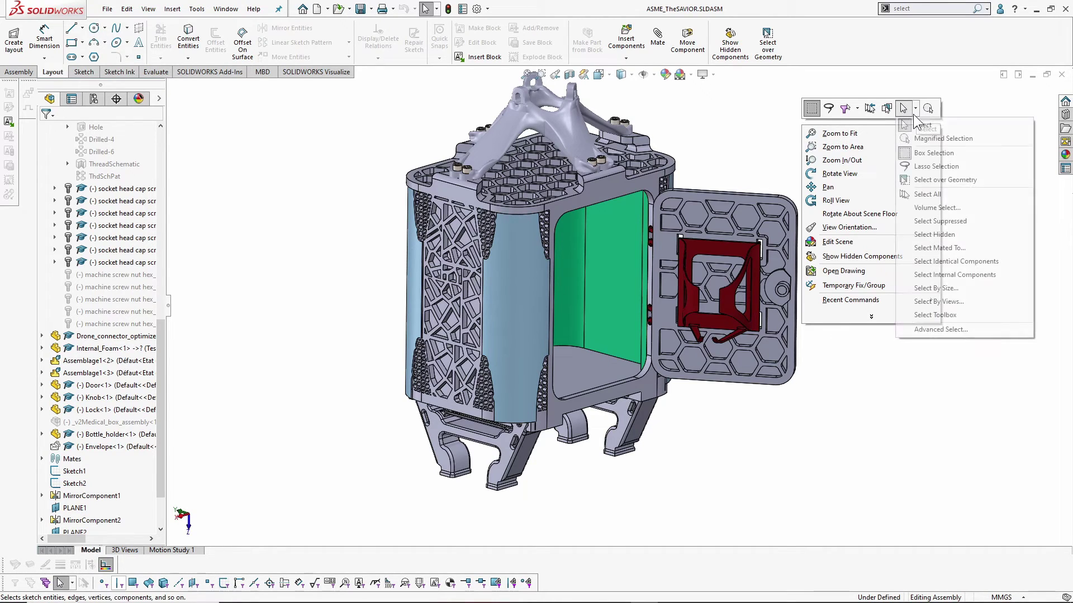
left_click(940, 181)
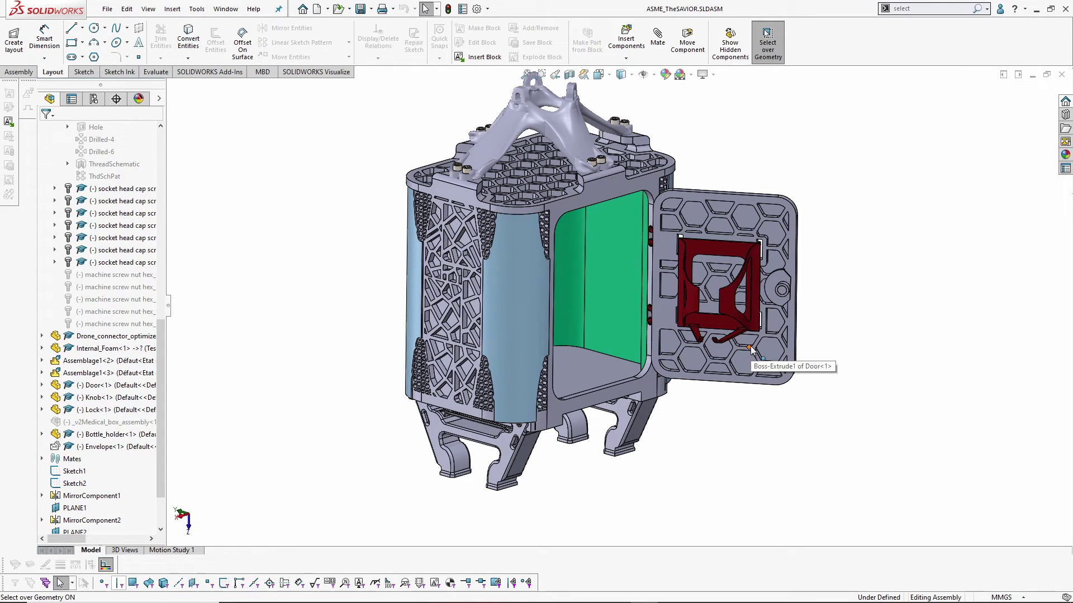
left_click_drag(748, 342, 846, 416)
Draw a selection box around the bottle holder starting from empty space above the door, and clear the selection.
key("ctrl+1")
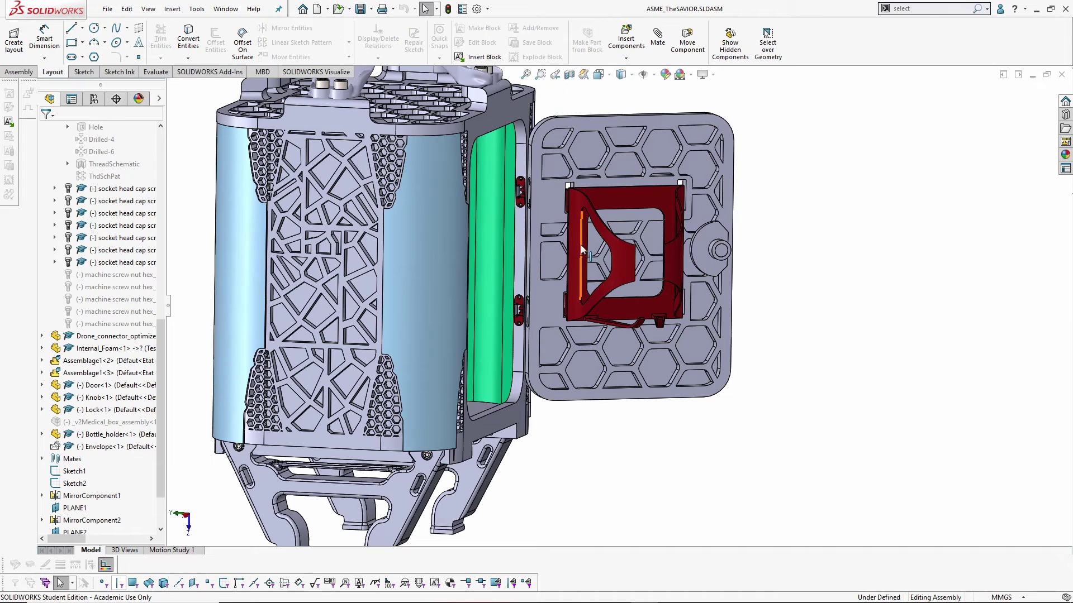
middle_click_drag(580, 244, 547, 227)
scroll(548, 226, "down", 2)
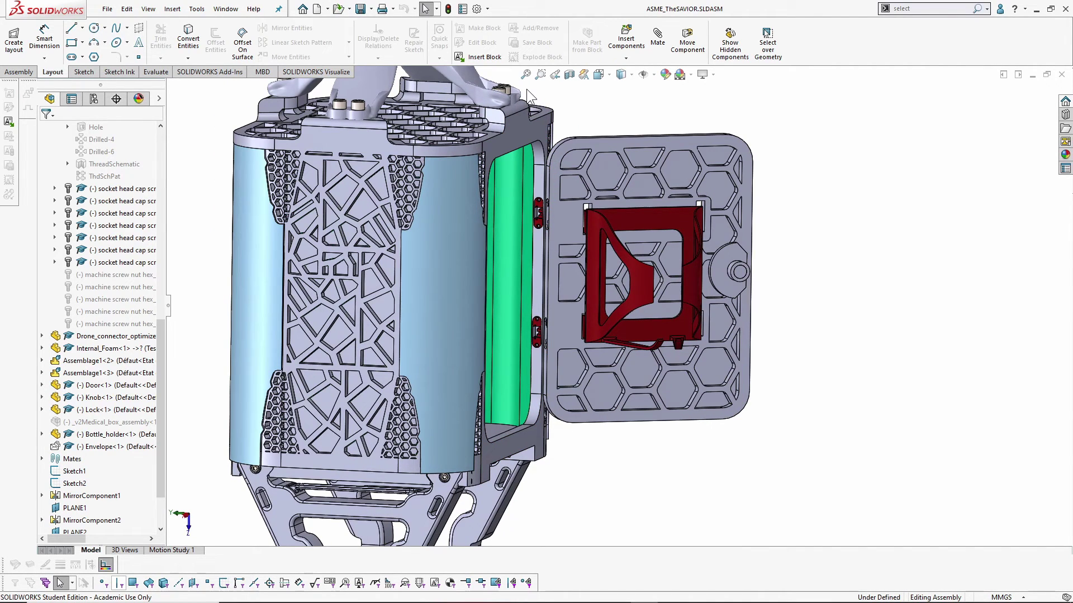
left_click_drag(526, 89, 720, 403)
left_click(838, 360)
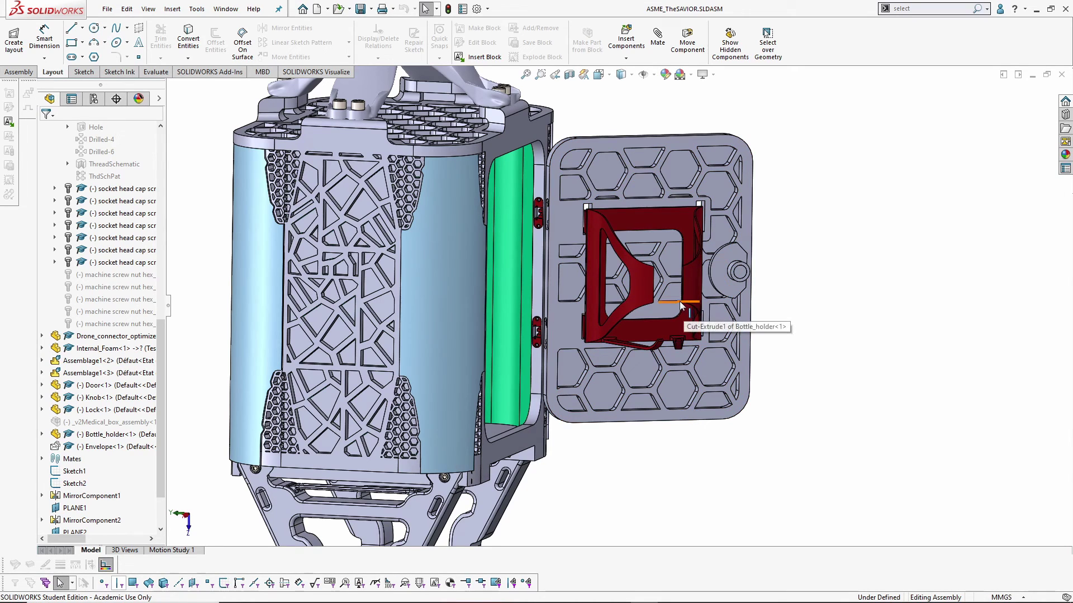
Enable Select over Geometry, box-select the bottle holder and both door hinges starting on the green internal foam, and clear the selection.
right_click(823, 149)
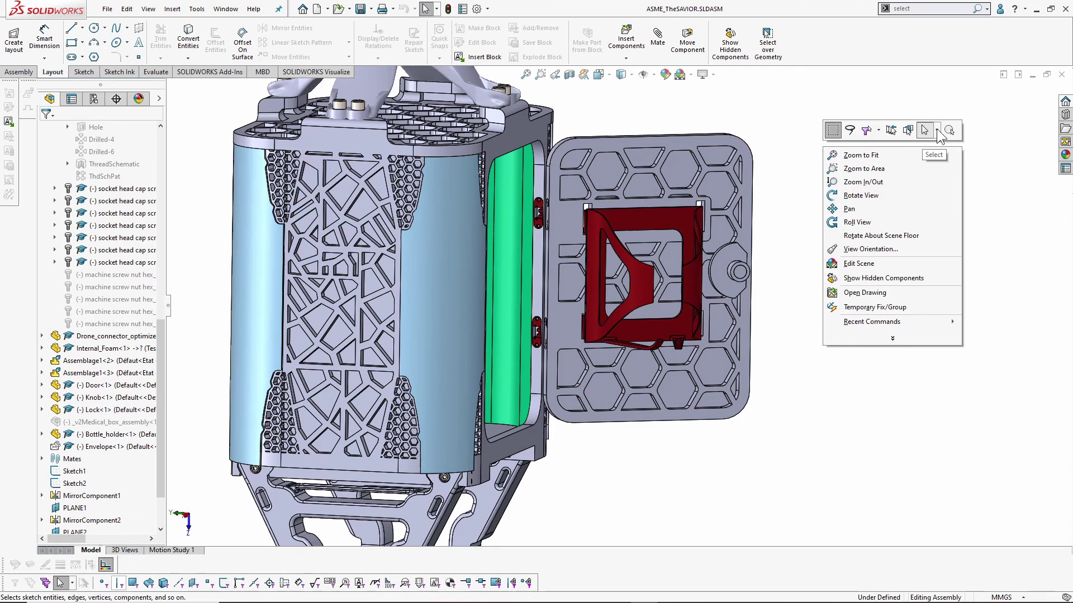
left_click(937, 130)
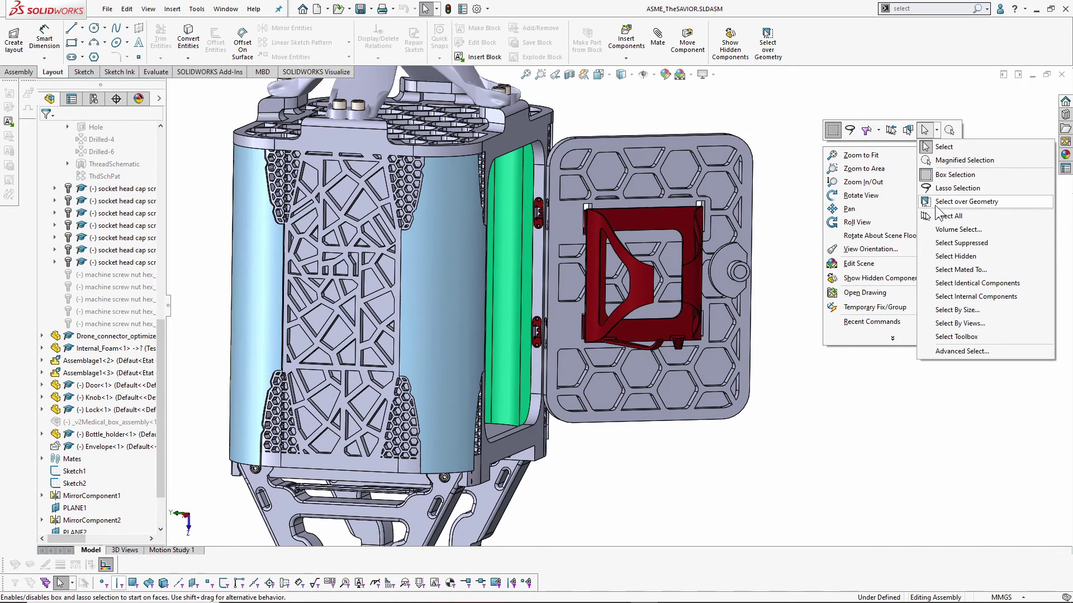
left_click(944, 203)
scroll(591, 247, "down", 5)
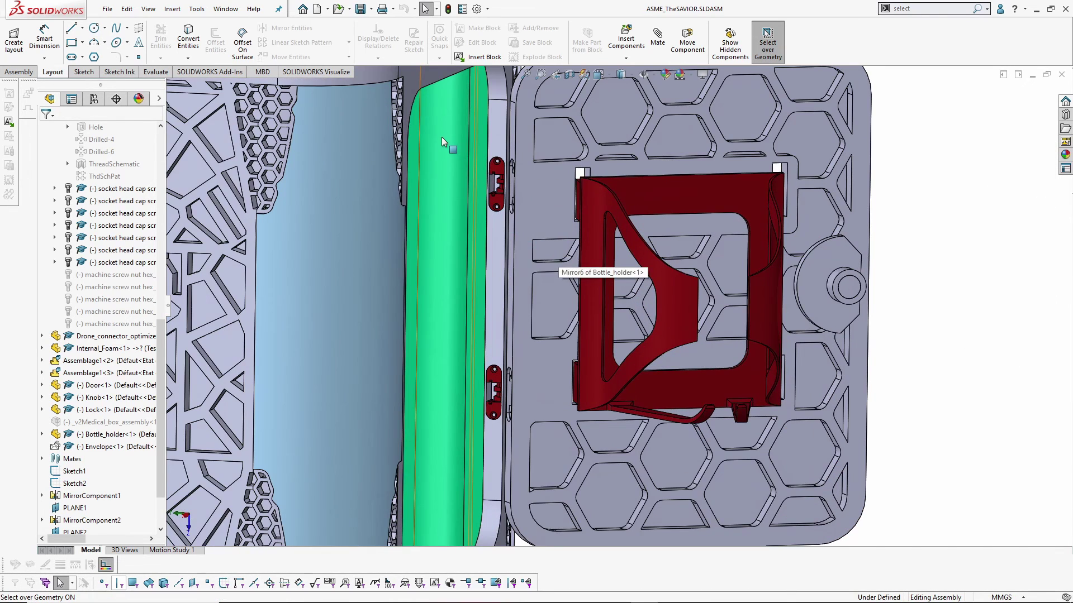
left_click_drag(440, 135, 816, 457)
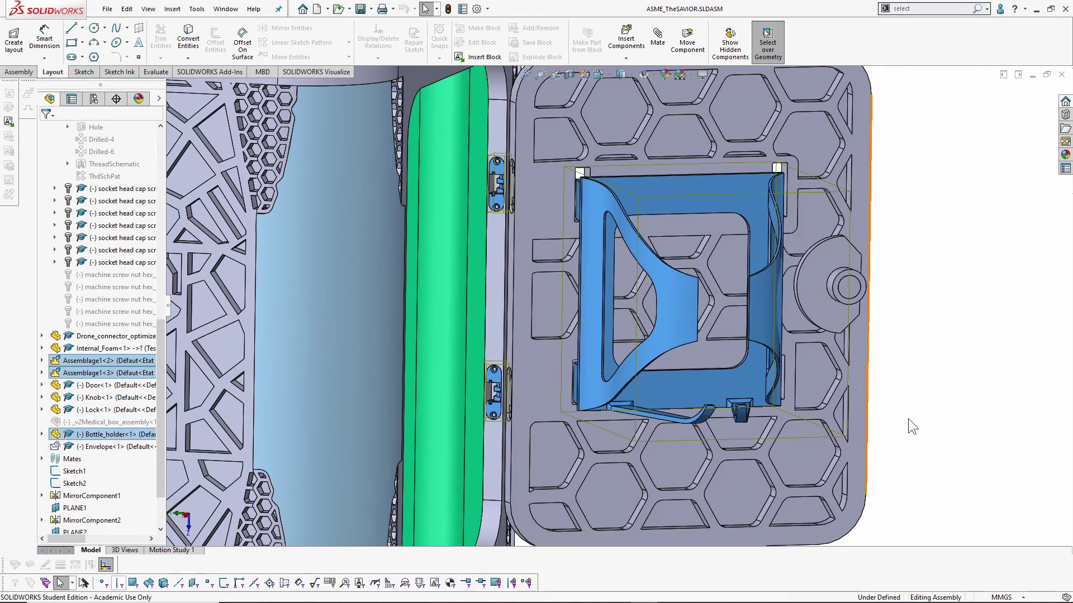
left_click(903, 157)
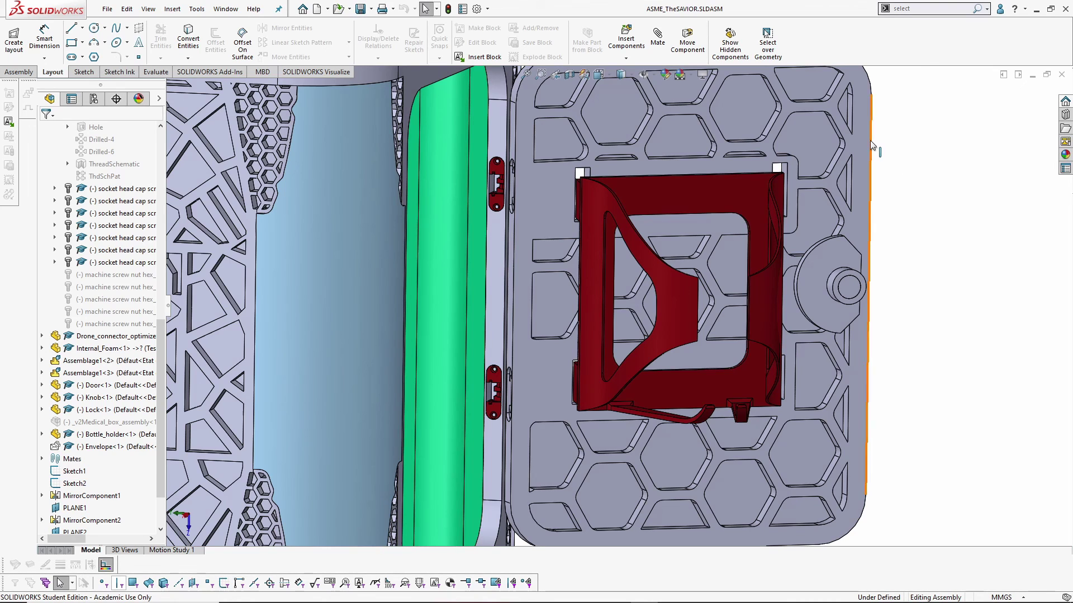
left_click(775, 35)
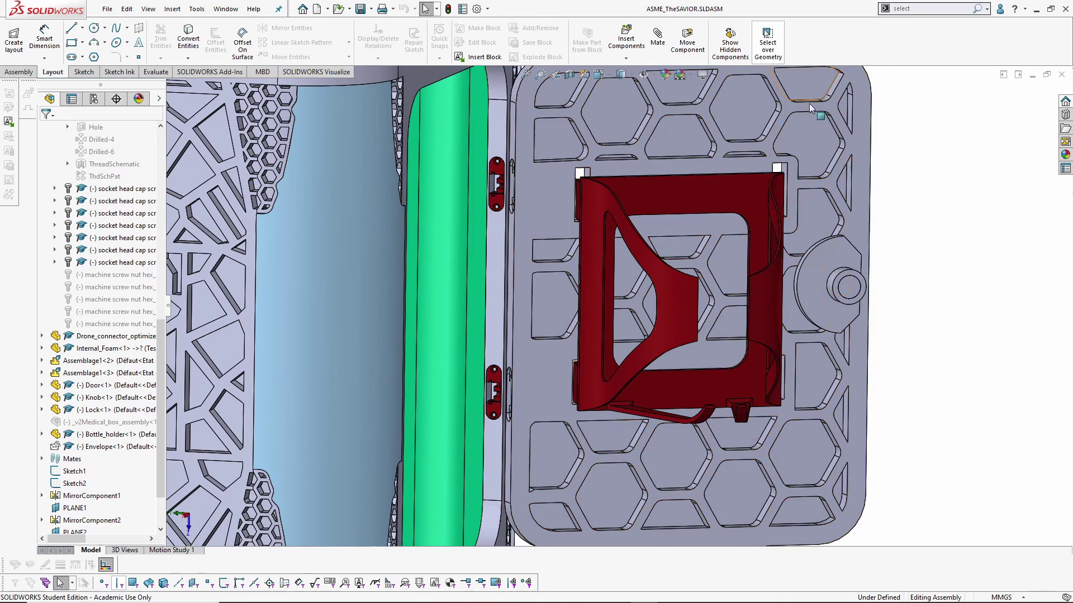
key("f")
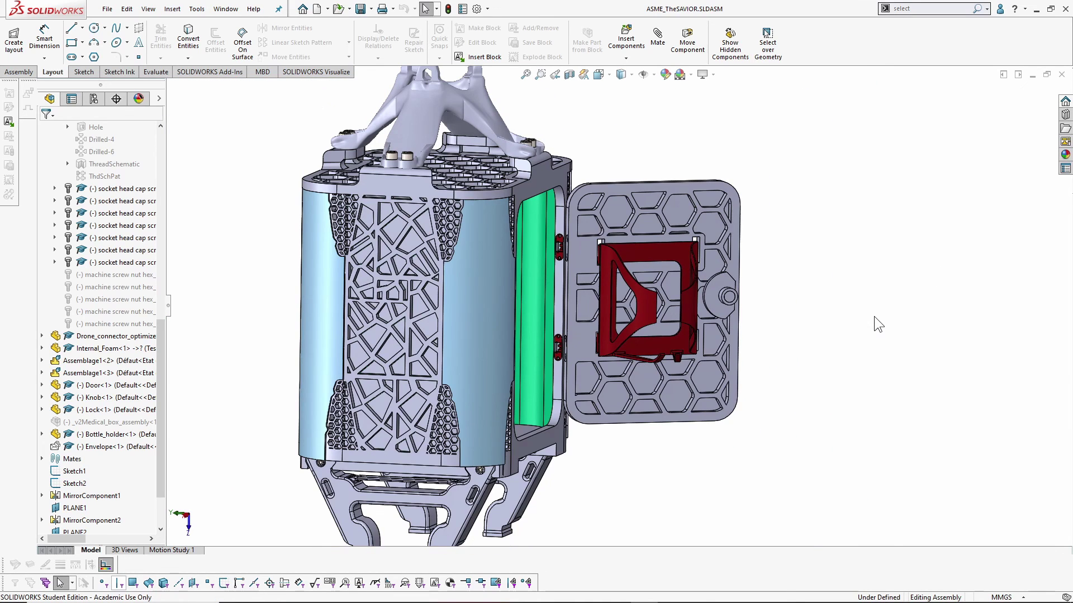